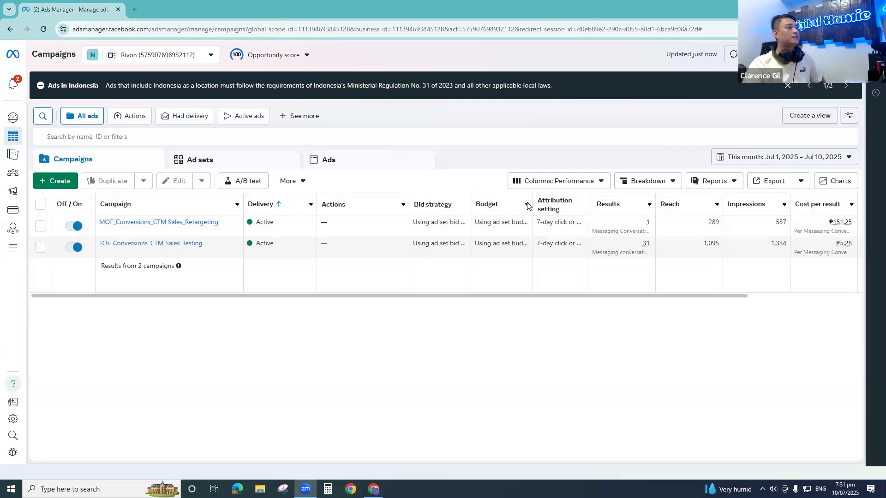
- Check the ads in the TOF_Conversions_CTM Sales_Testing campaign, and review the performance columns for both campaigns
left_click(41, 248)
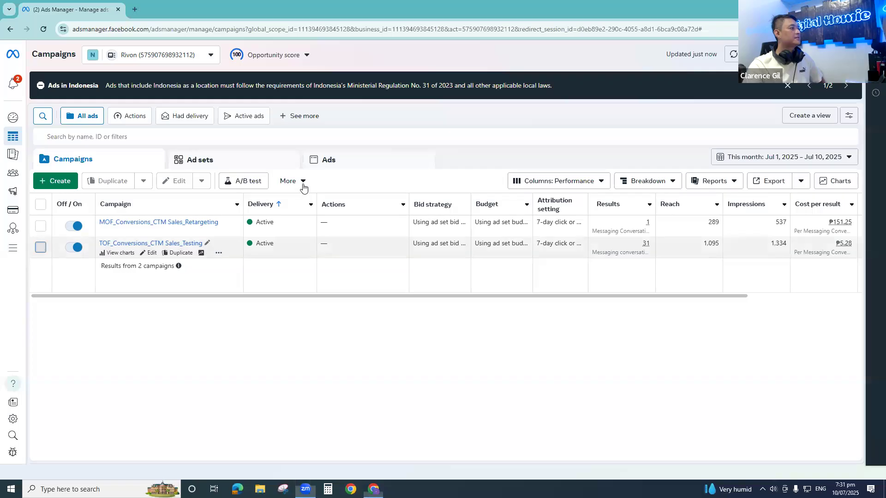
left_click(379, 157)
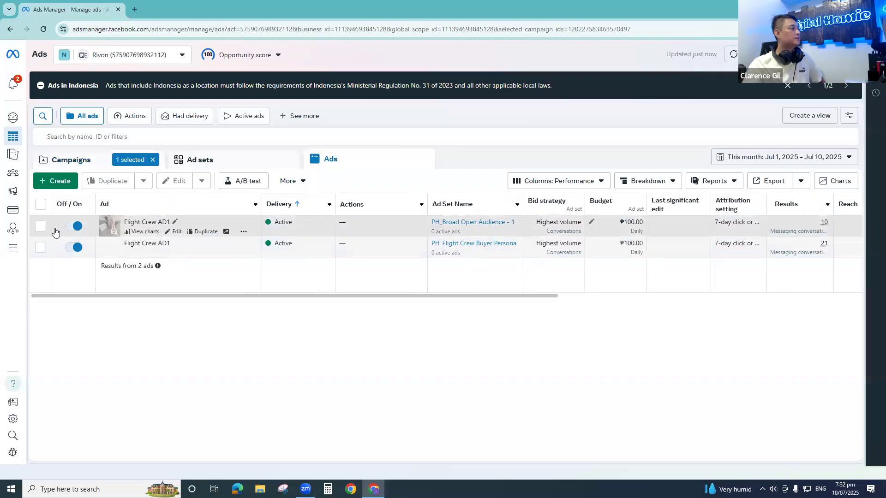
left_click(111, 160)
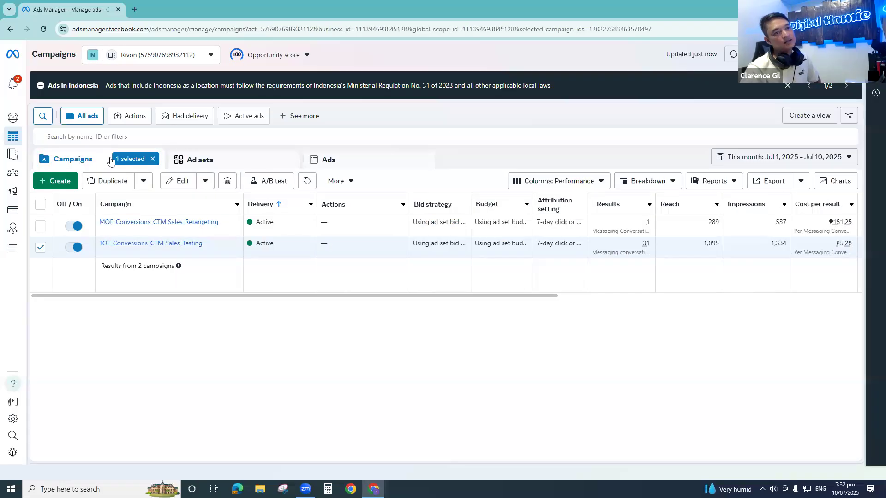
left_click_drag(437, 296, 702, 287)
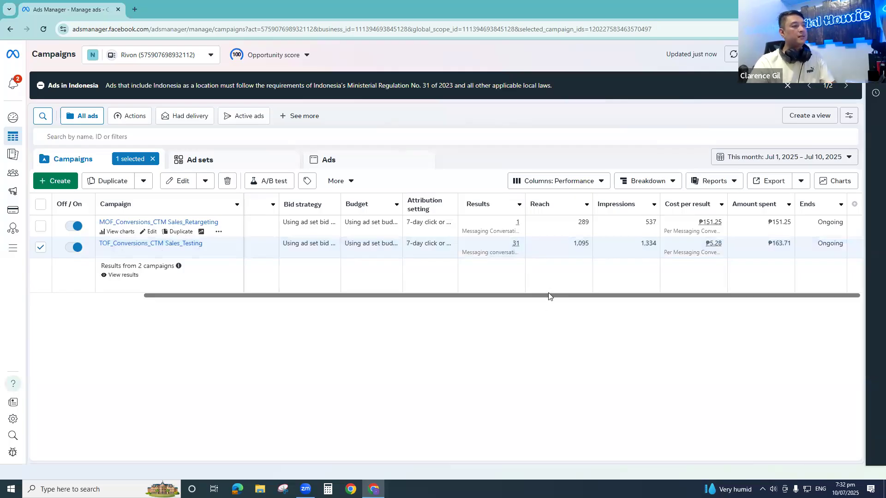
left_click_drag(548, 297, 535, 302)
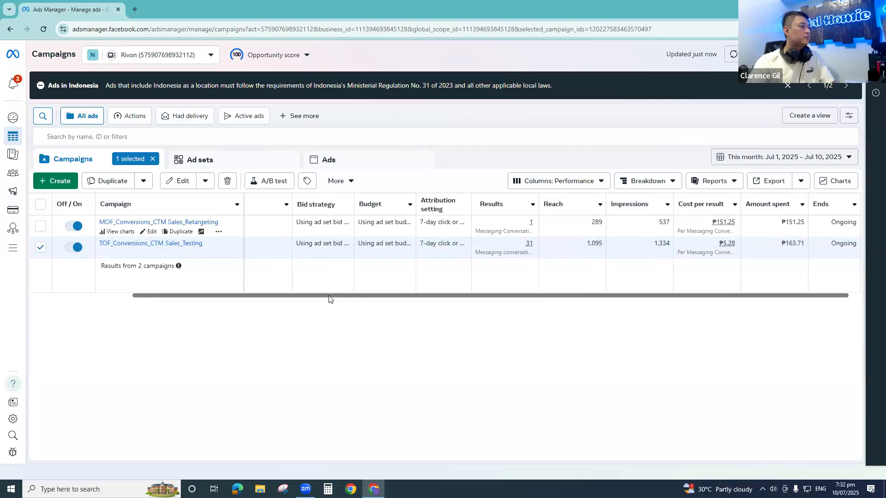
left_click_drag(349, 297, 142, 302)
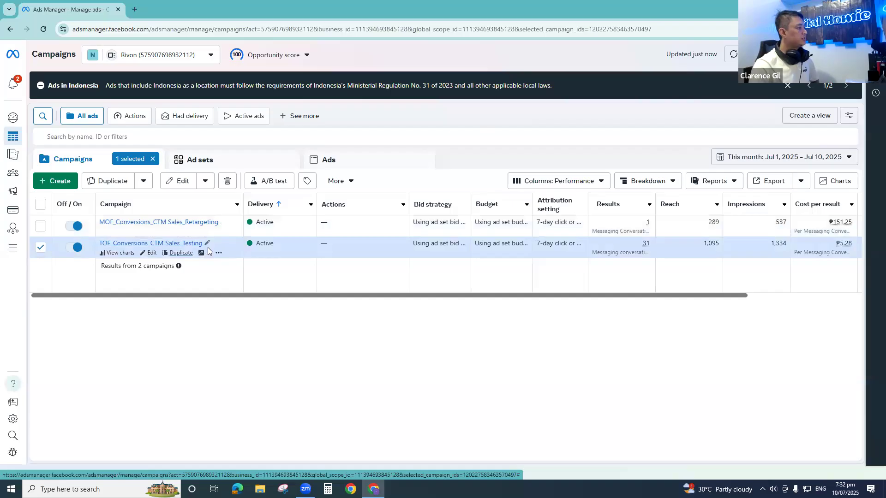
- Rename the TOF testing campaign as COLD_Conversions_CTM Sales_Testing and publish the change
left_click(207, 244)
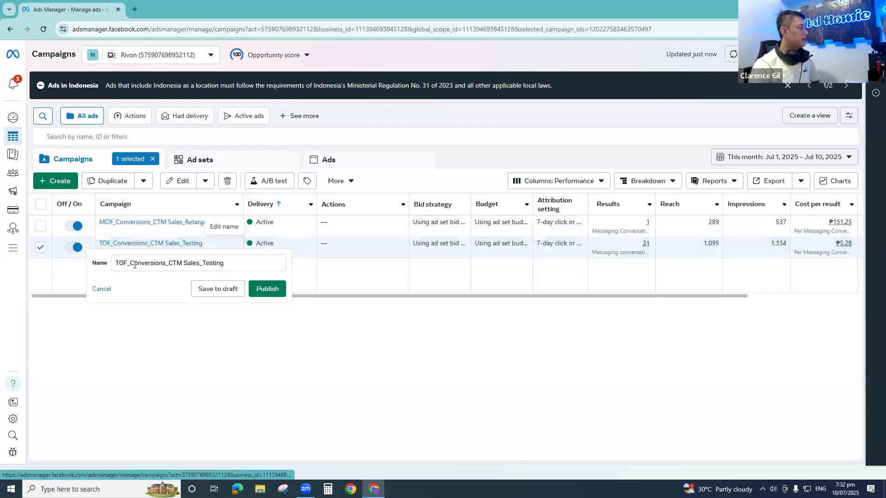
left_click_drag(128, 263, 115, 262)
type("COLD")
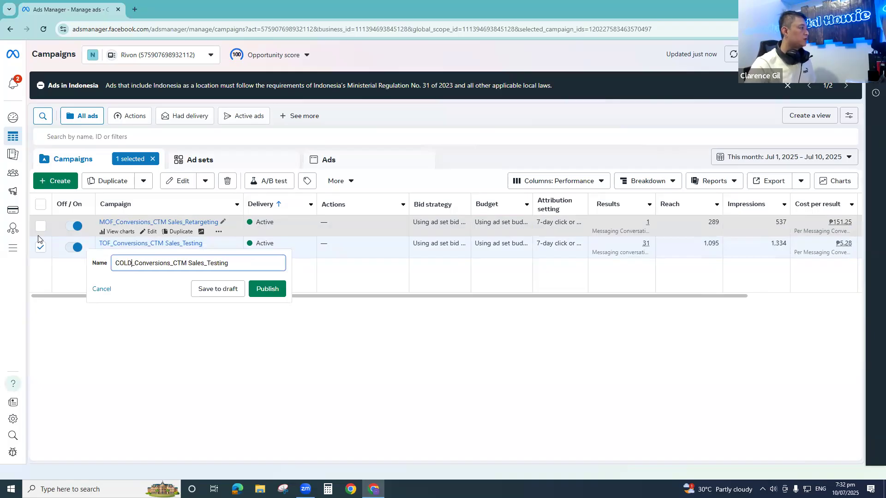
left_click(266, 289)
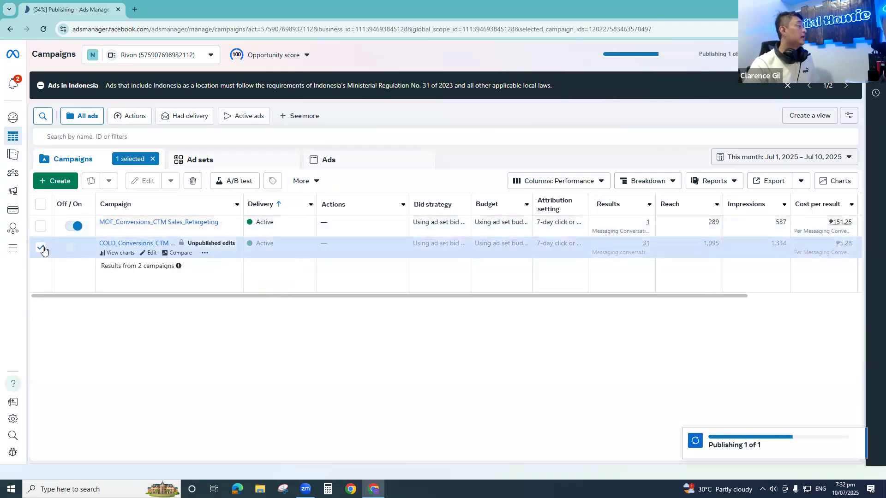
- Rename the MOF retargeting campaign as WARM_Conversions_CTM Sales_Retargeting and publish the change
left_click(223, 221)
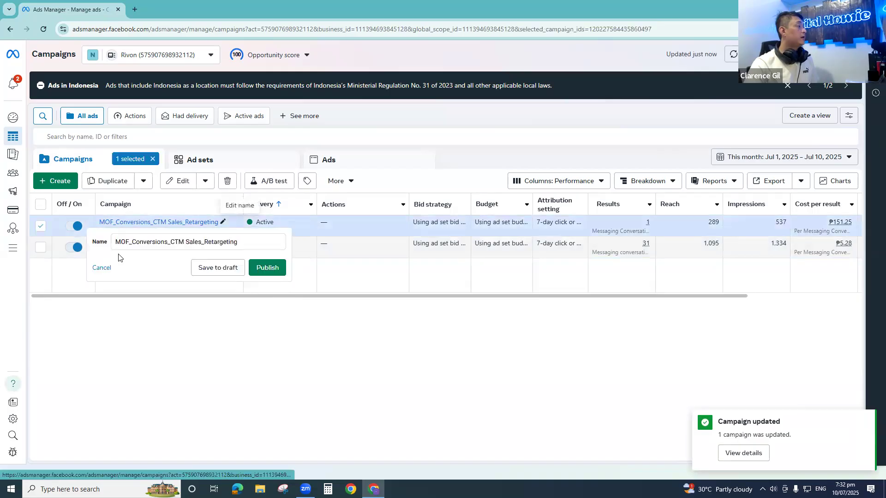
left_click_drag(128, 243, 55, 223)
type("WARM")
left_click(262, 268)
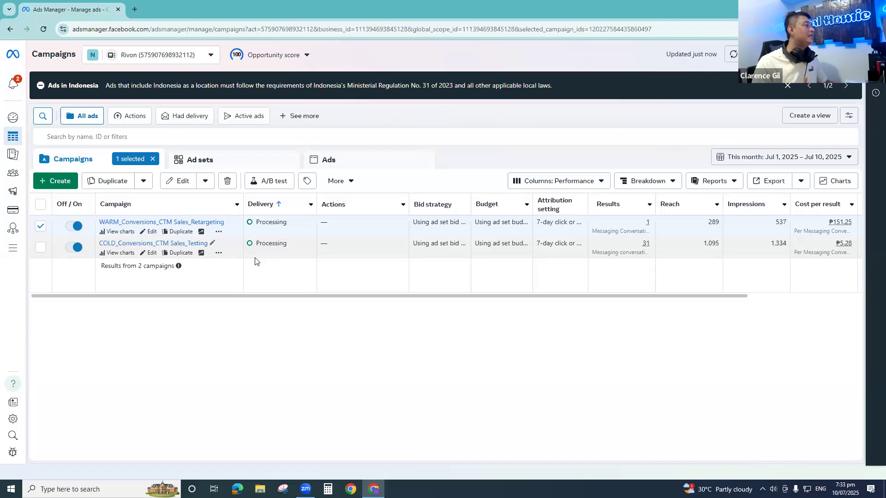
- Reload the campaign list and dismiss the offer to try the new sales preset
left_click(45, 31)
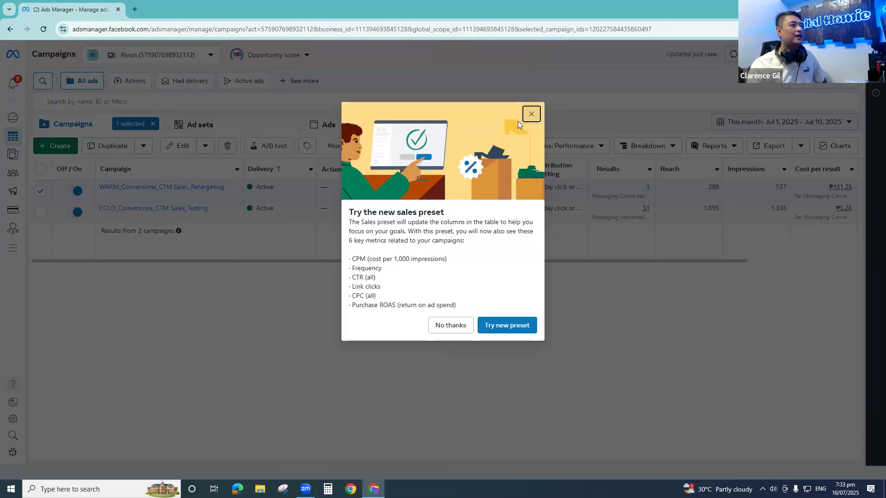
left_click(531, 115)
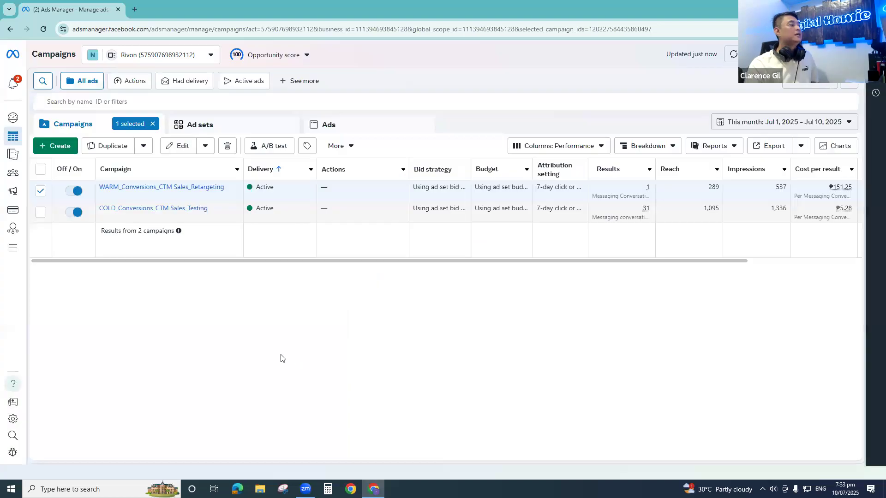
- Show only the COLD testing campaign's ad sets and compare their results, cost per result and amount spent
left_click(40, 191)
left_click(41, 247)
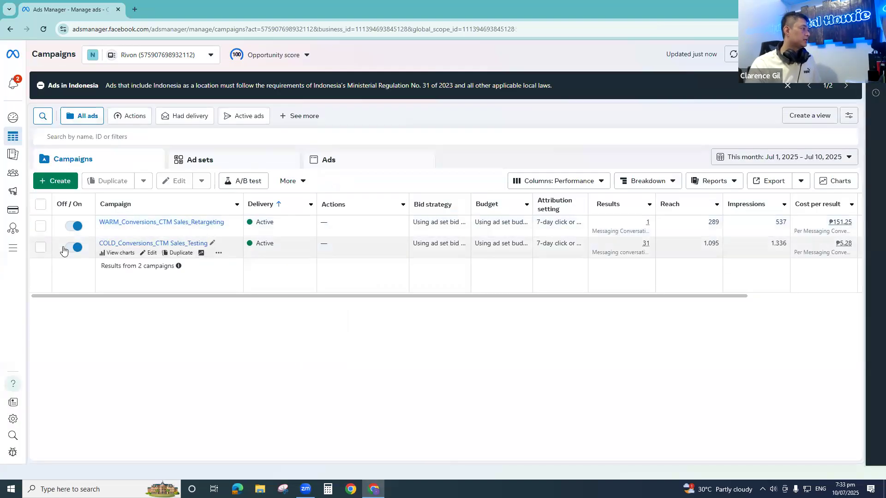
left_click(243, 160)
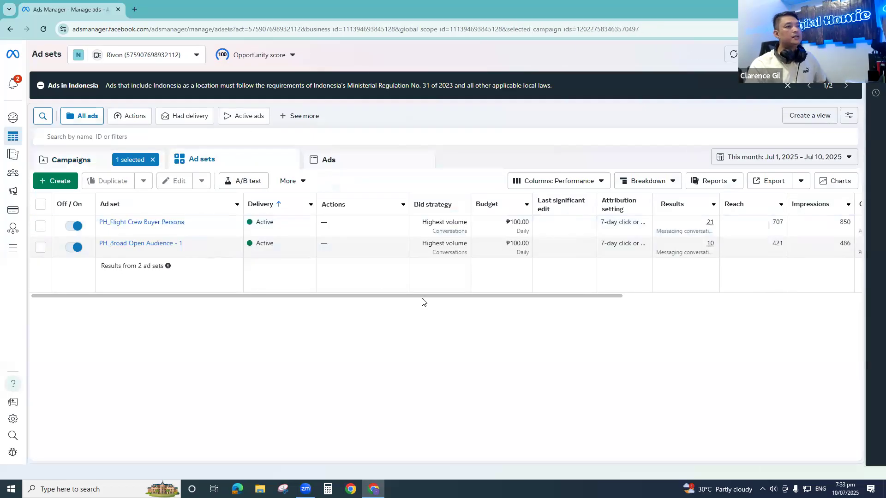
left_click_drag(407, 295, 660, 297)
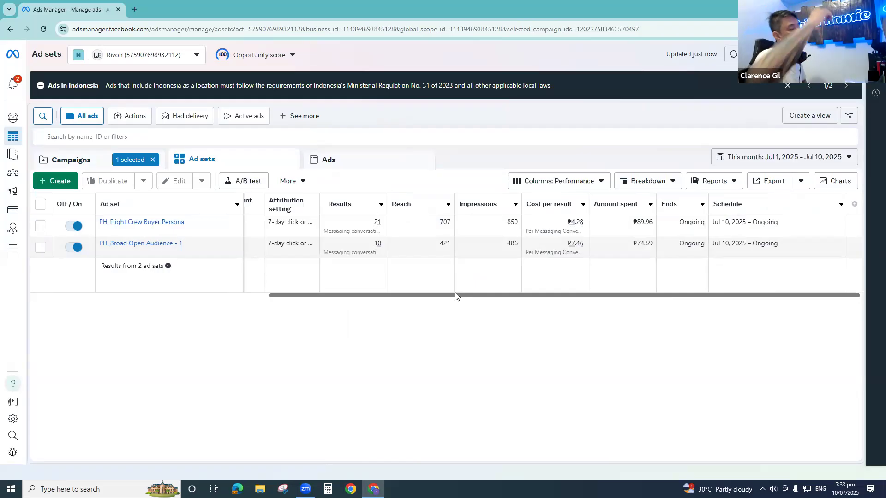
left_click(40, 248)
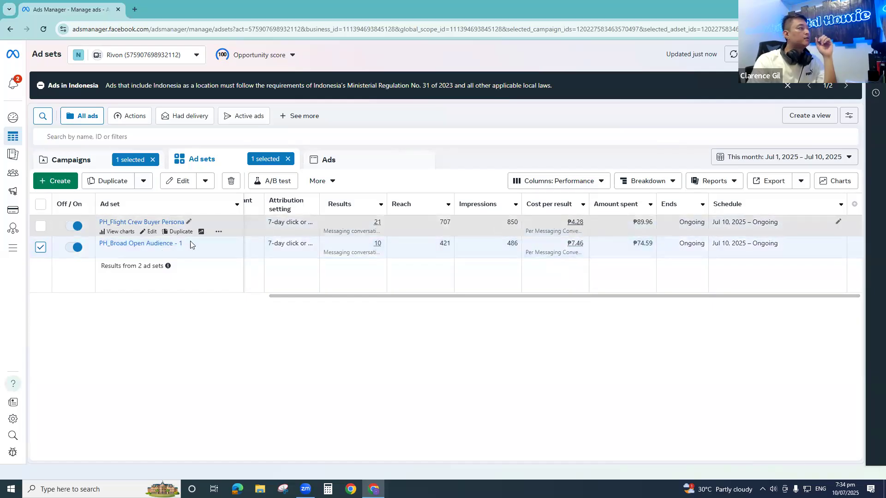
left_click(41, 226)
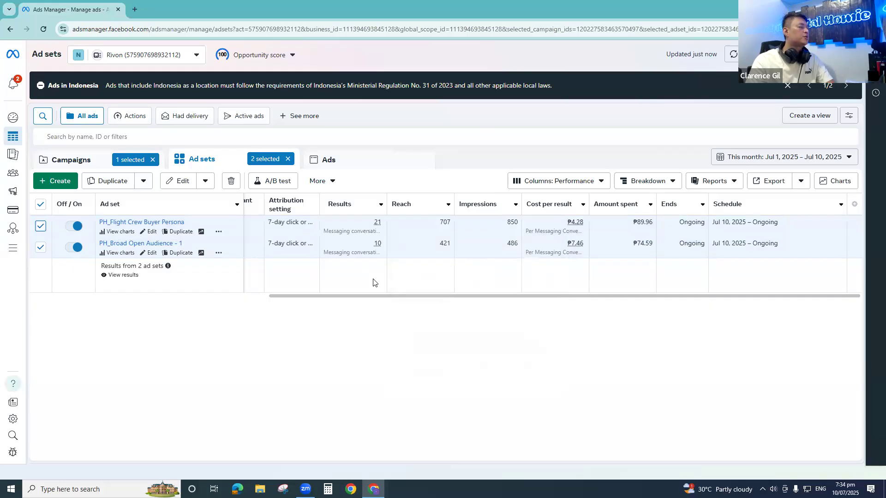
mouse_move(379, 224)
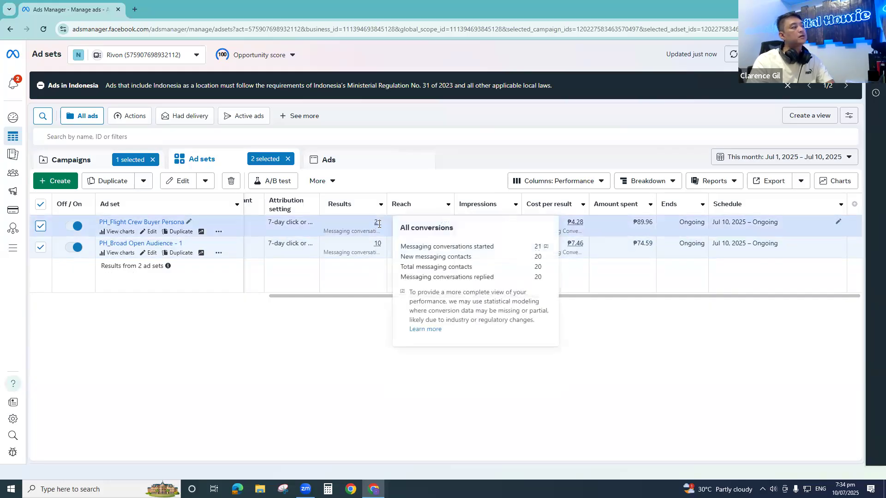
- Preview Flight Crew AD1 from the PH_Broad Open Audience - 1 ad set in the Facebook desktop feed
left_click(41, 204)
left_click(41, 248)
left_click(368, 163)
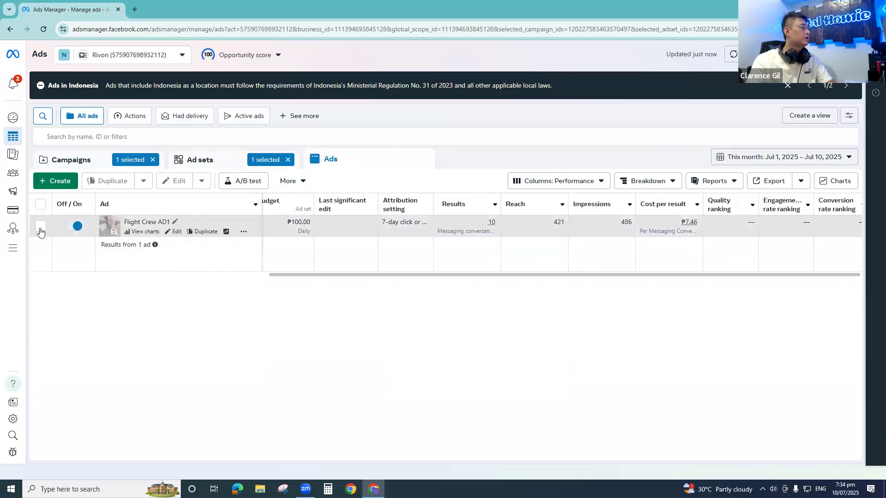
left_click(40, 226)
left_click(313, 182)
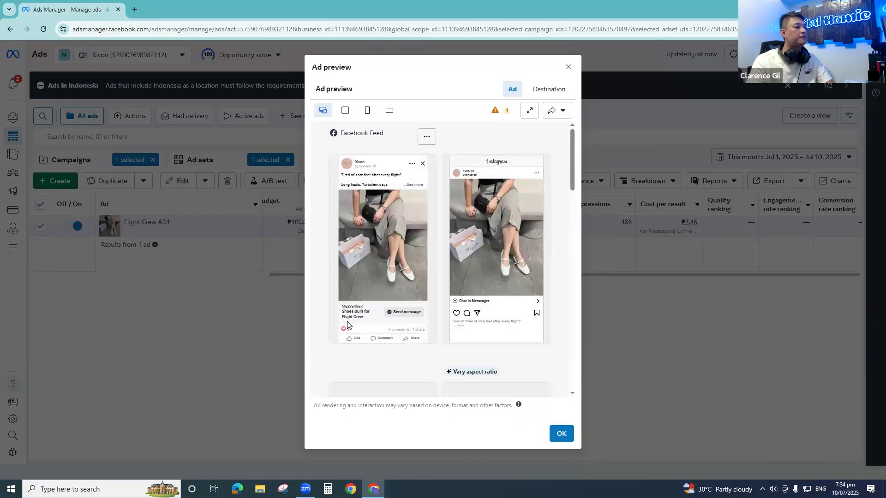
left_click(559, 111)
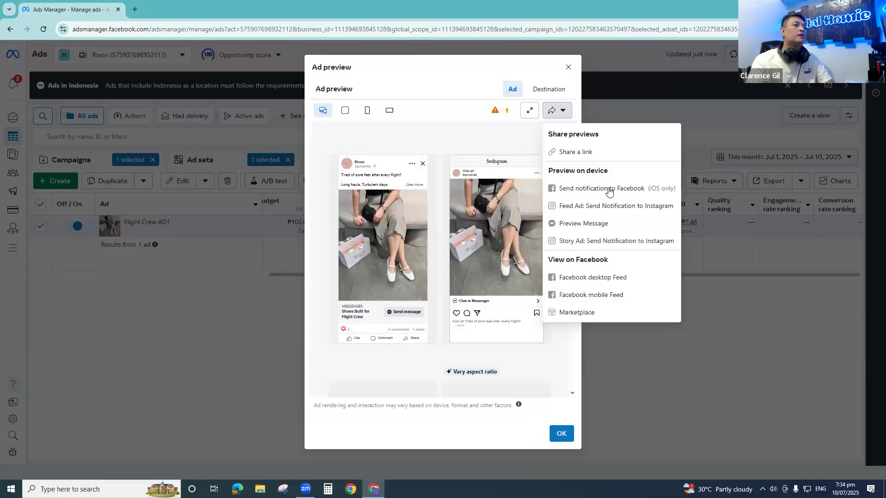
left_click(592, 279)
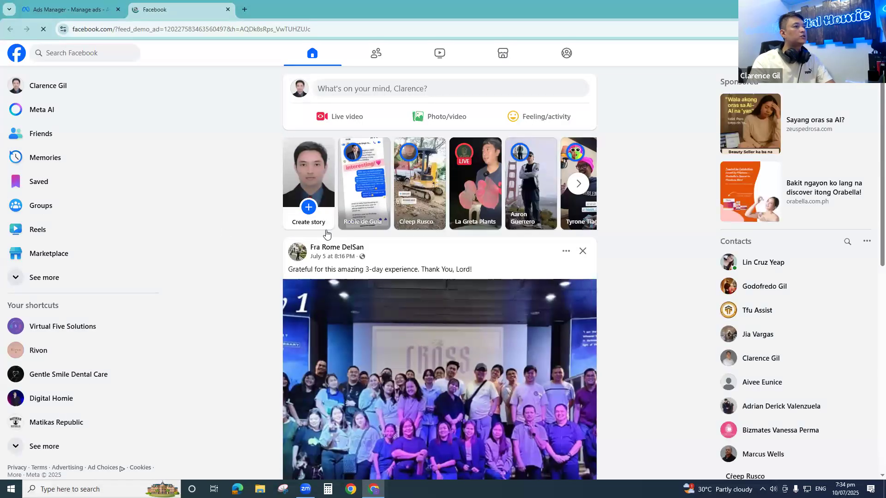
- Find the sponsored Rivon ad in the Facebook feed and expand its full text to read it
scroll(359, 319, "down", 7)
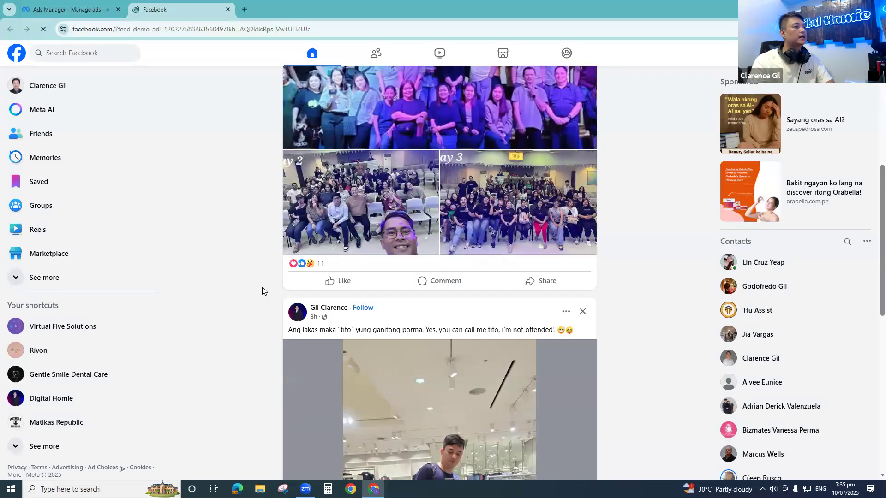
scroll(262, 290, "down", 9)
scroll(269, 290, "down", 4)
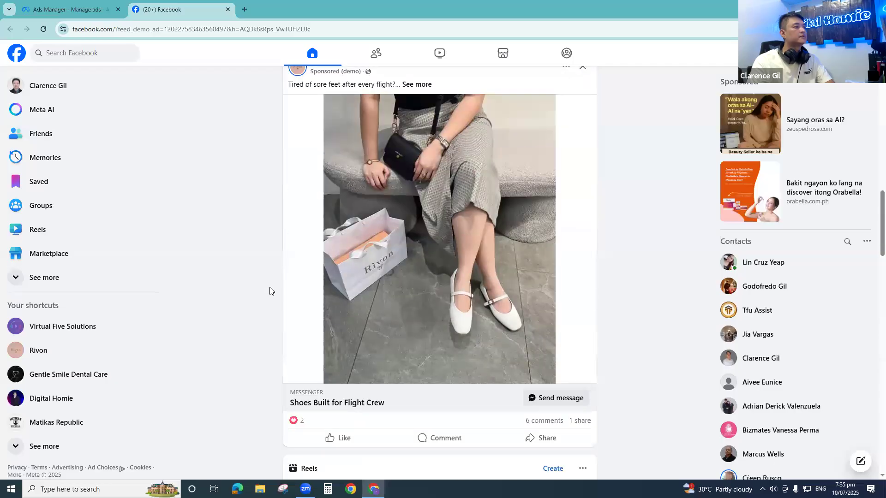
left_click(417, 85)
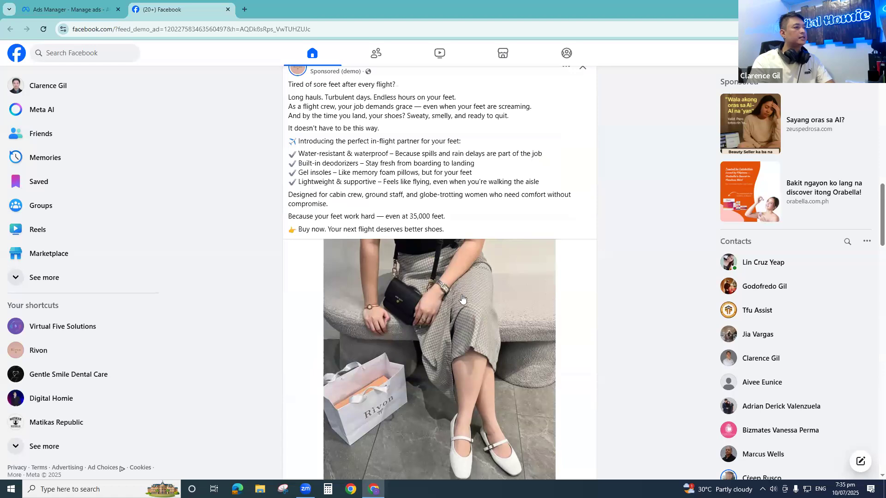
scroll(490, 374, "down", 3)
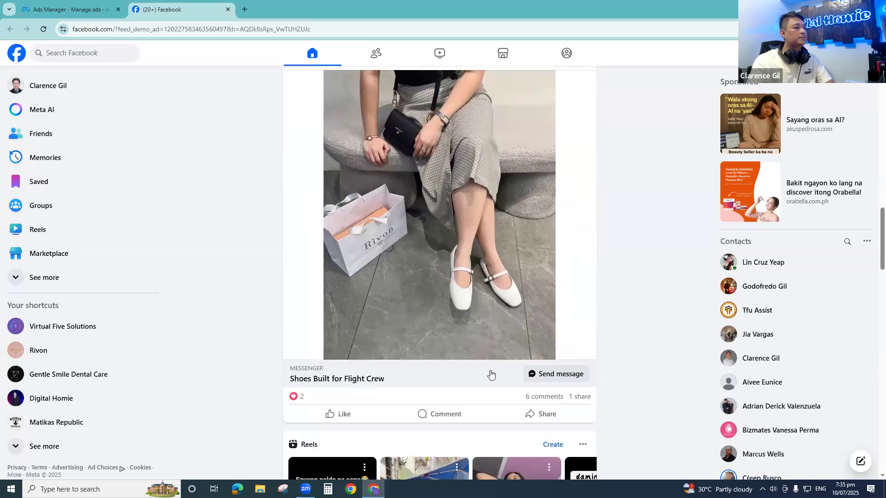
- Open the Rivon ad's comments, switch the filter to All comments, and read the comments and replies
left_click(539, 396)
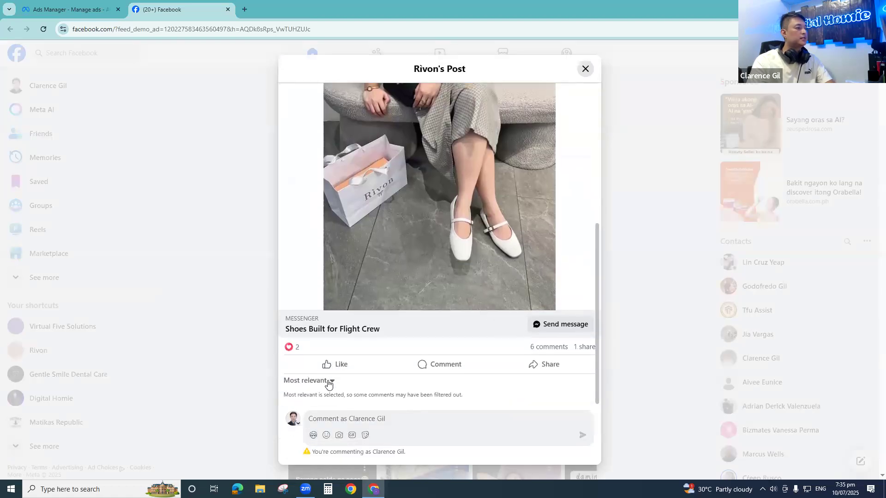
left_click(328, 381)
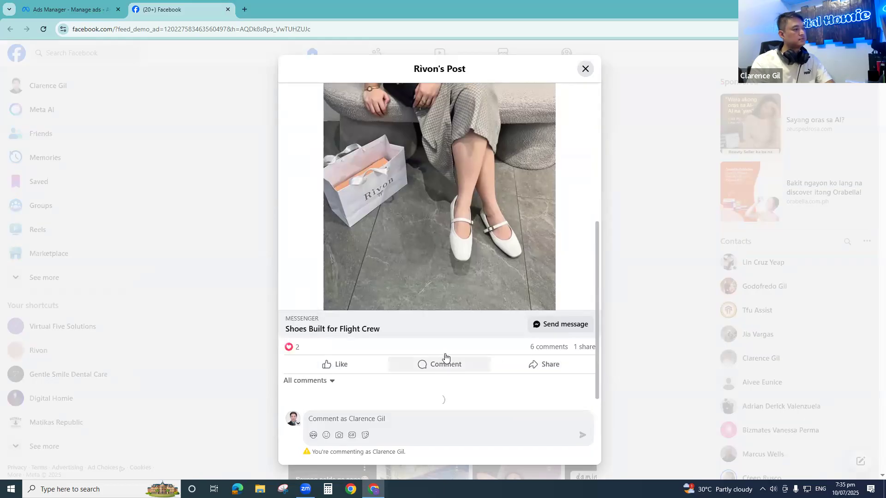
scroll(447, 355, "down", 7)
scroll(451, 345, "up", 3)
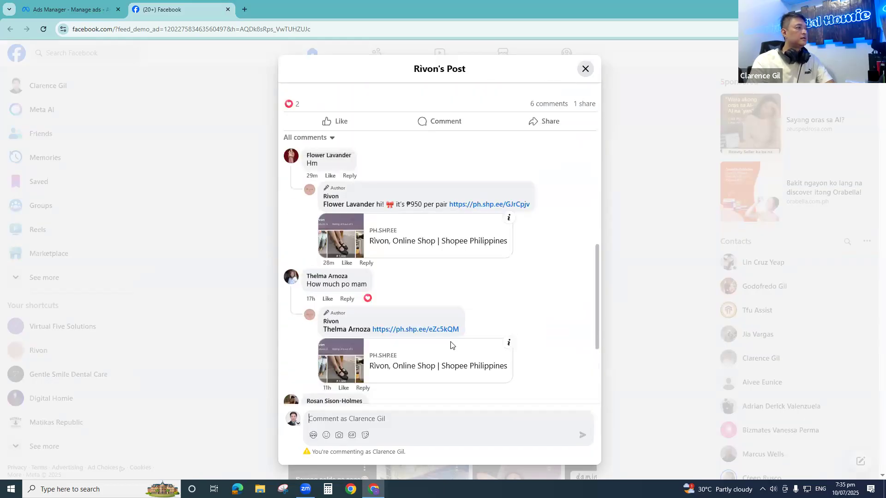
scroll(451, 346, "down", 5)
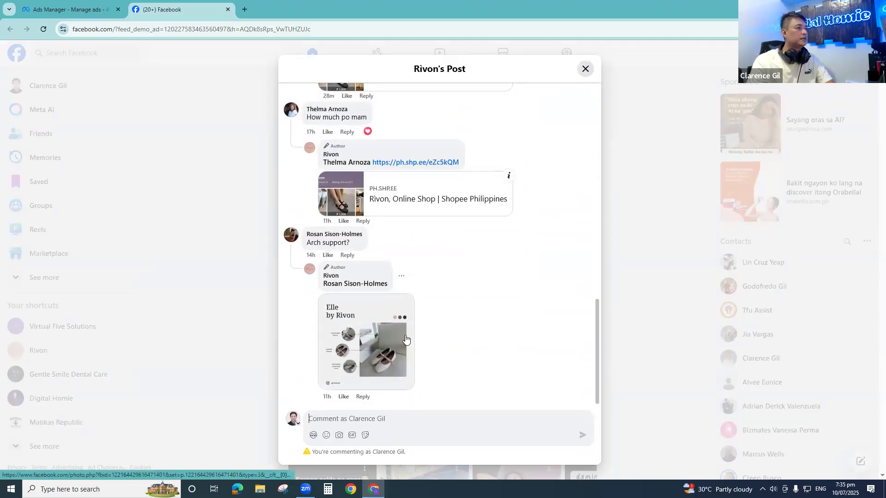
scroll(508, 387, "up", 10)
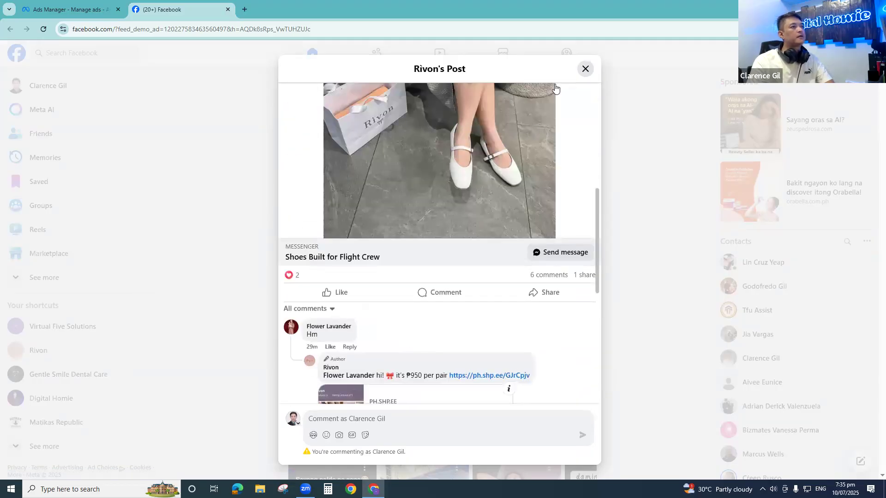
- Close the Facebook post and the ad preview, and return to the campaign's ad sets
key("ctrl+w")
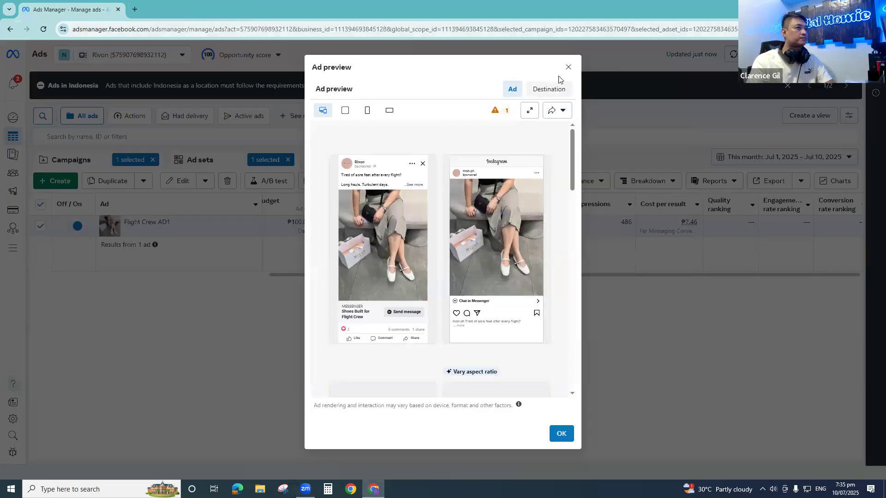
key("Escape")
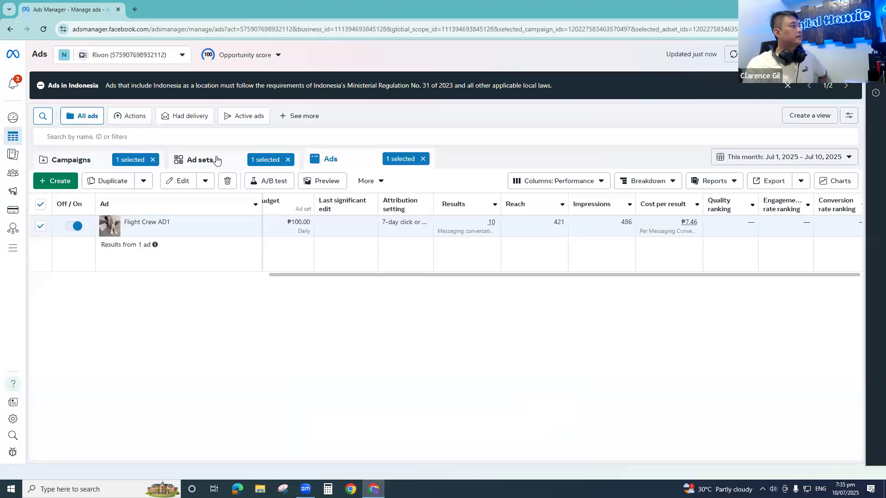
left_click(215, 160)
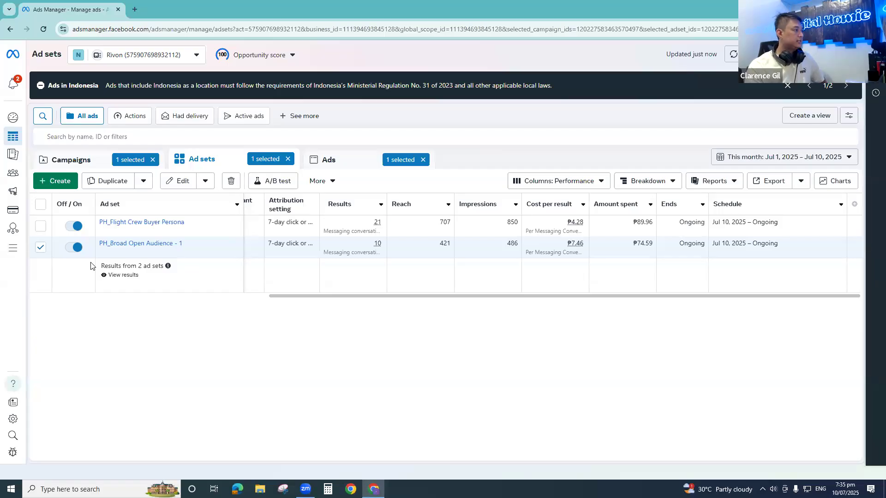
- Replace the ad set selection with PH_Flight Crew Buyer Persona and show the ads it contains
left_click(41, 247)
left_click(40, 227)
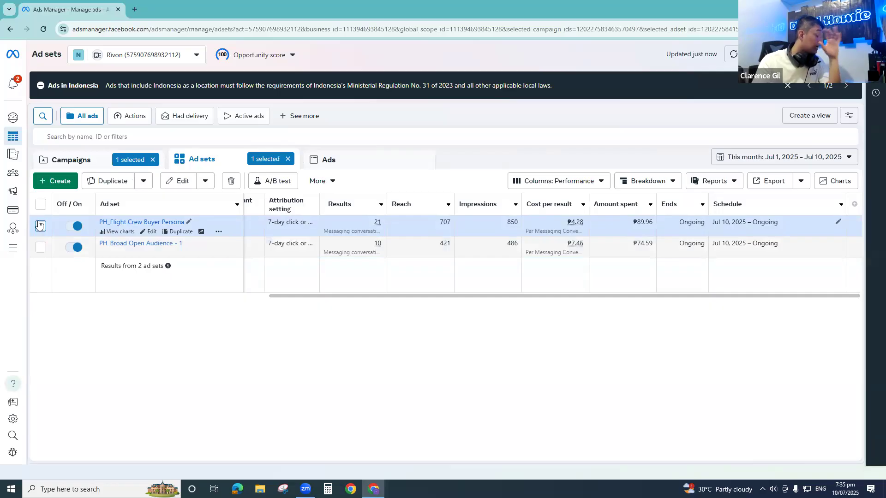
left_click(41, 225)
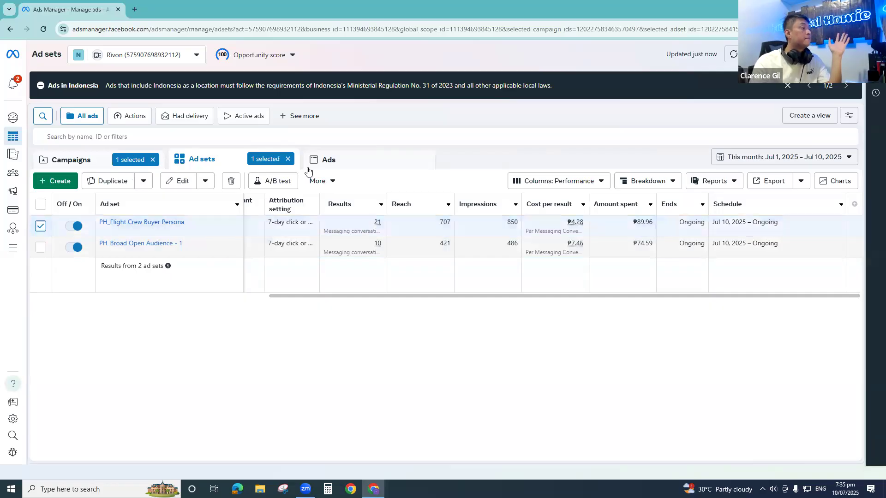
left_click(348, 166)
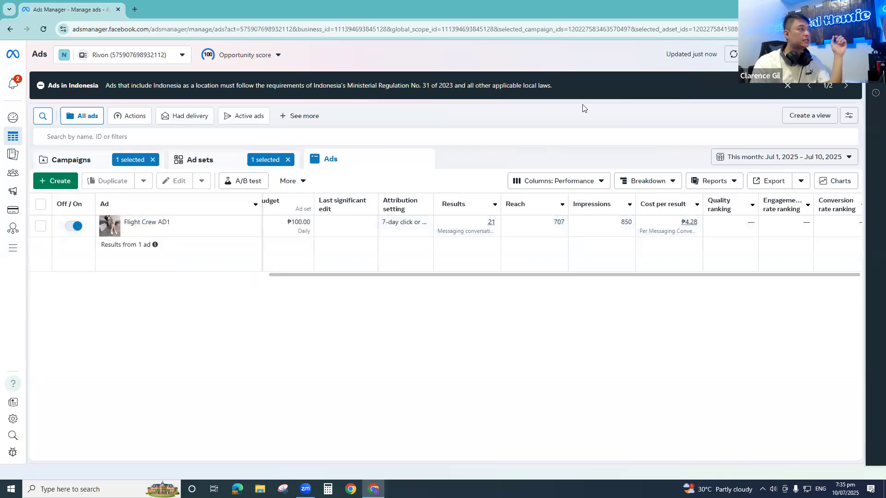
- Copy the ad ID of Flight Crew AD1 in the PH_Flight Crew Buyer Persona ad set, and close its editor
left_click(41, 226)
left_click(41, 227)
left_click(41, 227)
left_click(185, 182)
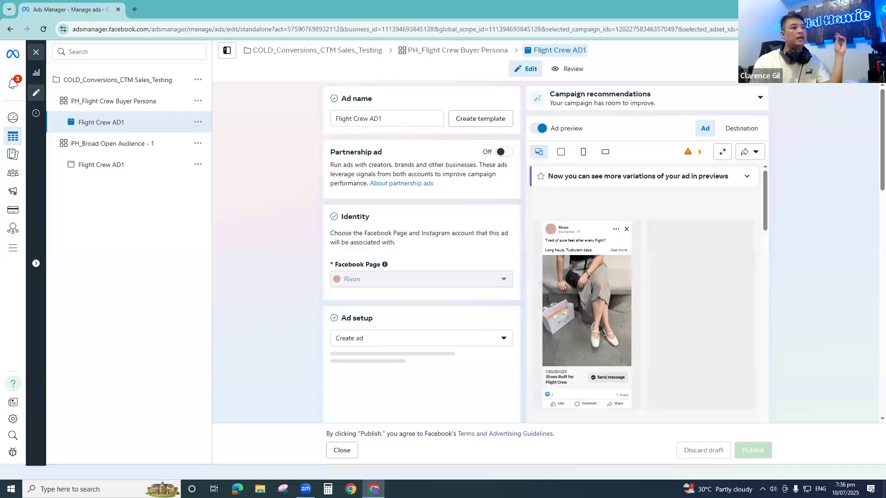
left_click(871, 51)
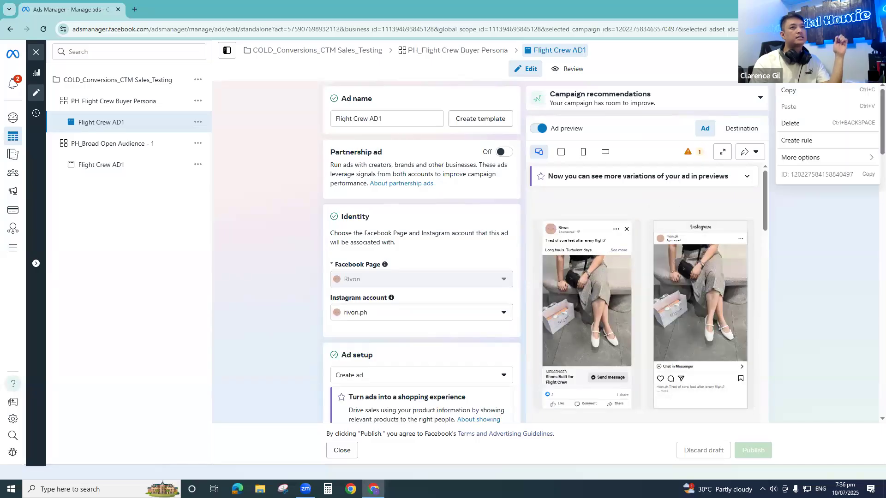
left_click(871, 50)
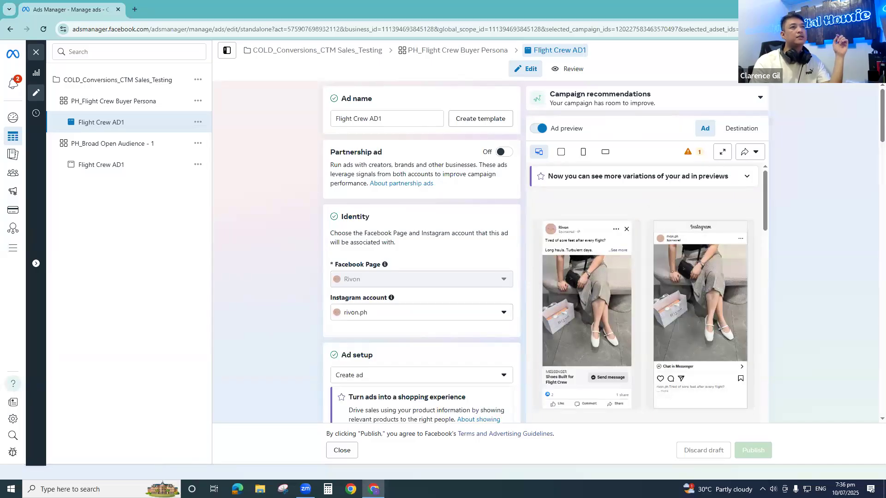
left_click(871, 51)
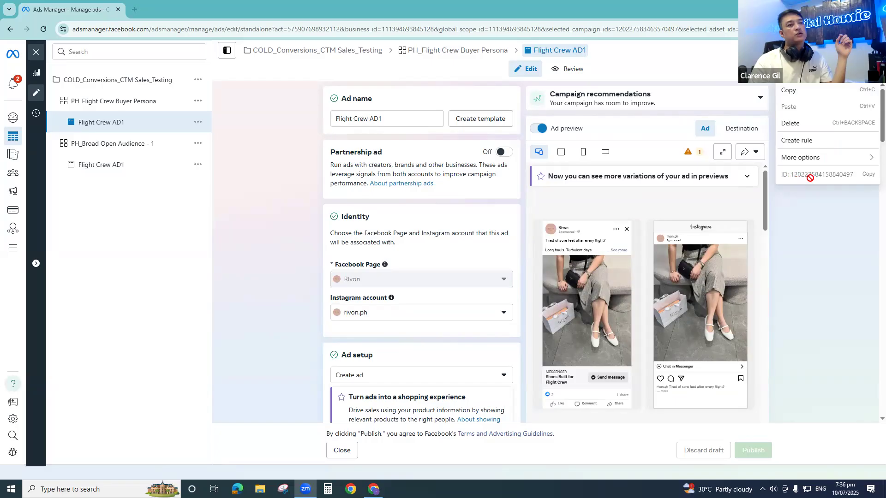
left_click(871, 179)
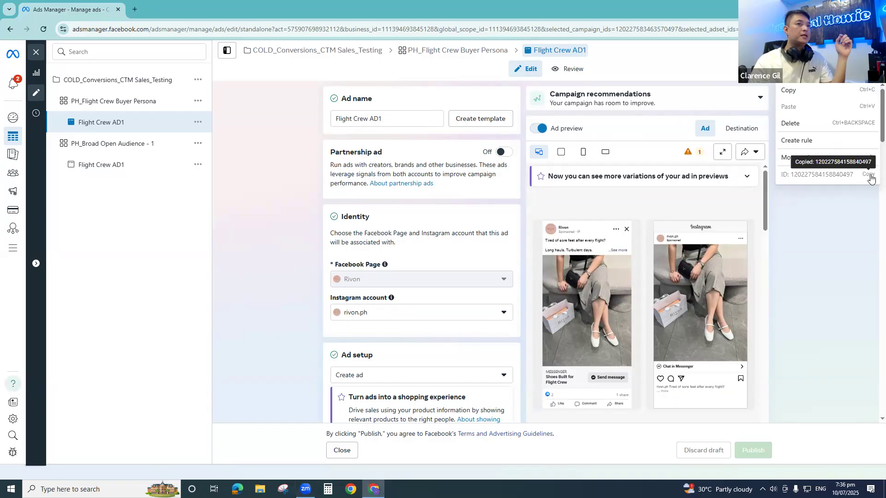
left_click(342, 451)
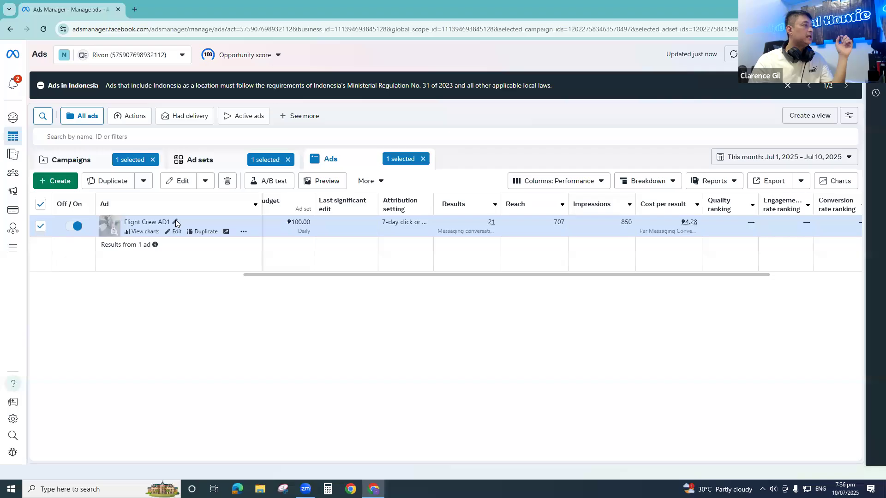
- Rename the PH_Flight Crew Buyer Persona ad as "Flight Crew AD1 - " followed by its copied ad ID, and publish it
left_click(175, 222)
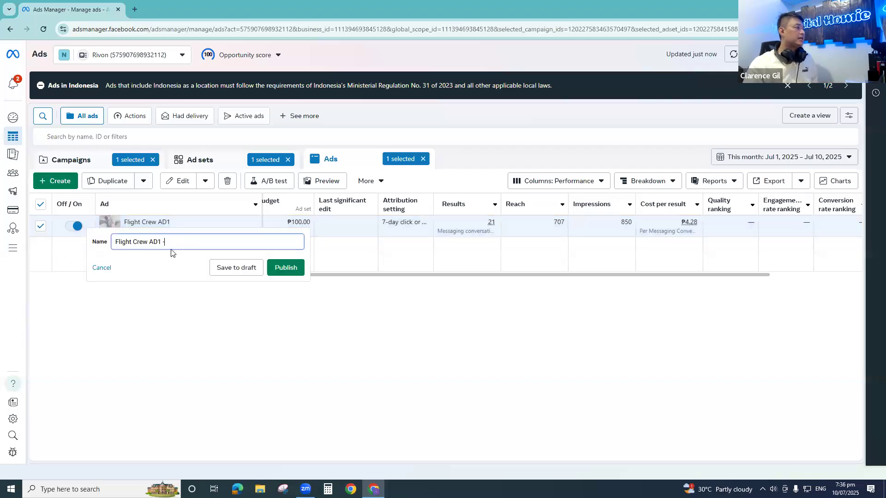
type("-")
key("ctrl+v")
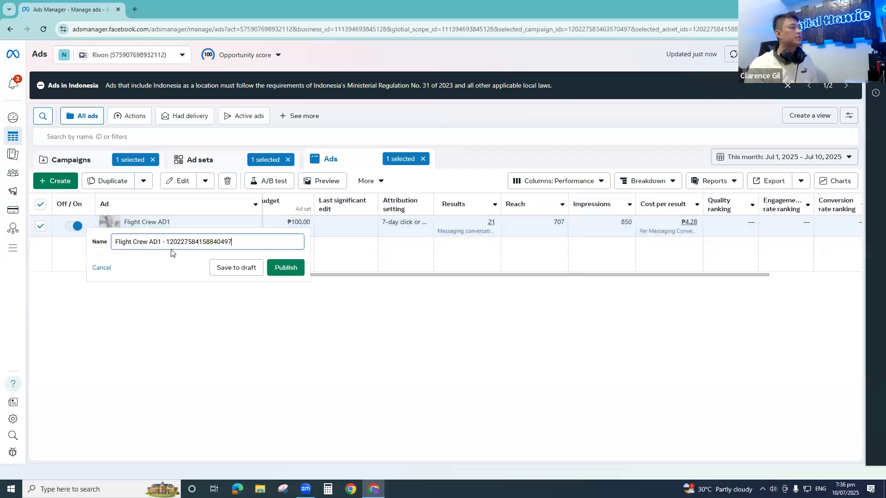
left_click(286, 269)
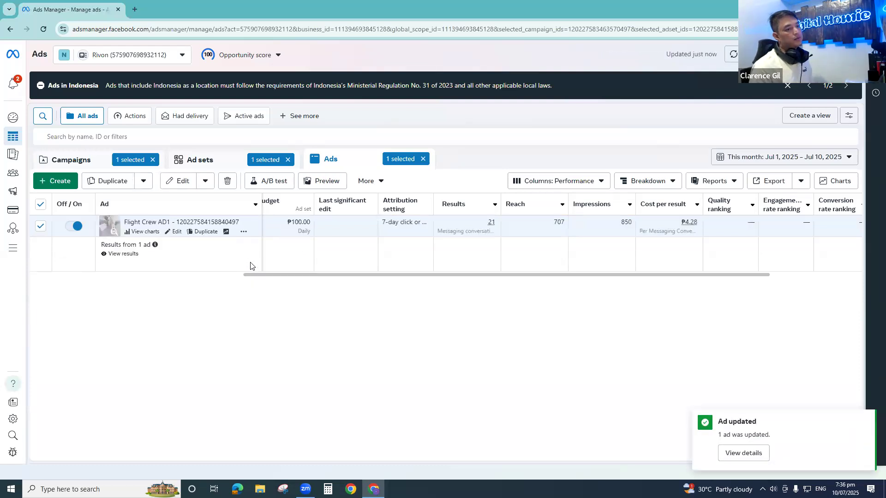
left_click(862, 417)
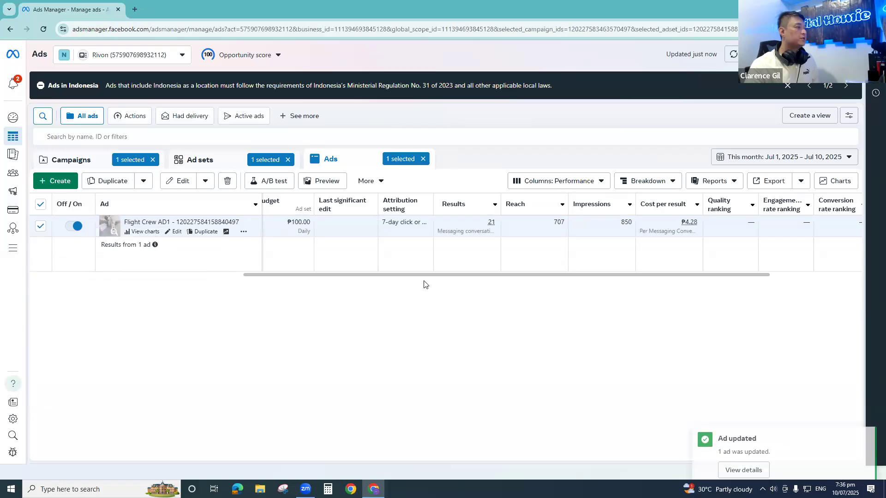
- Return to the ad sets, select only PH_Broad Open Audience - 1, and show its ads
left_click_drag(419, 276, 207, 276)
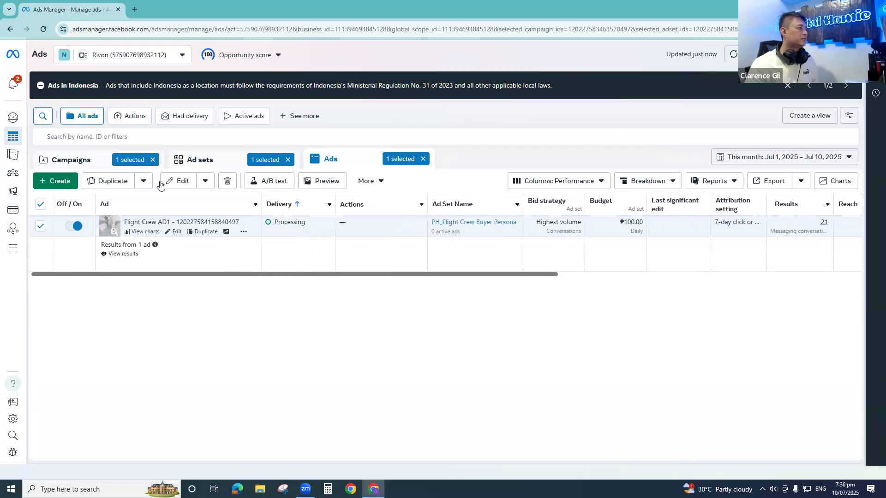
left_click(197, 158)
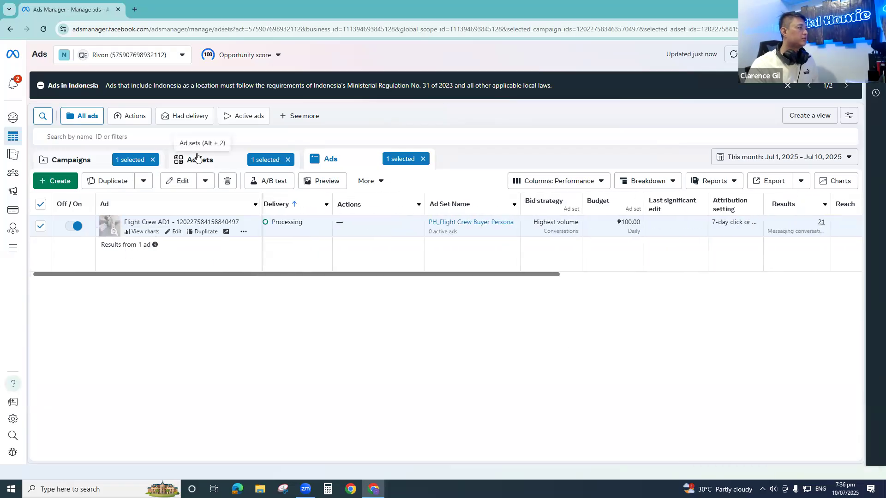
left_click(41, 228)
left_click(41, 248)
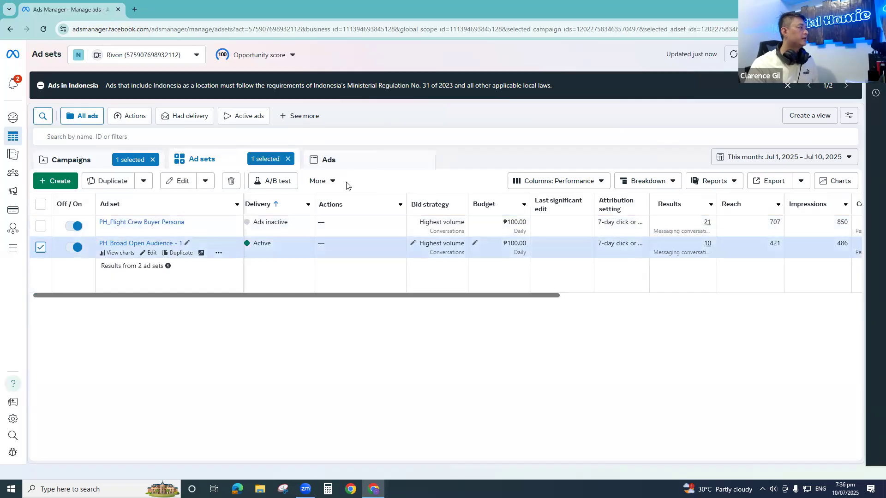
left_click(392, 164)
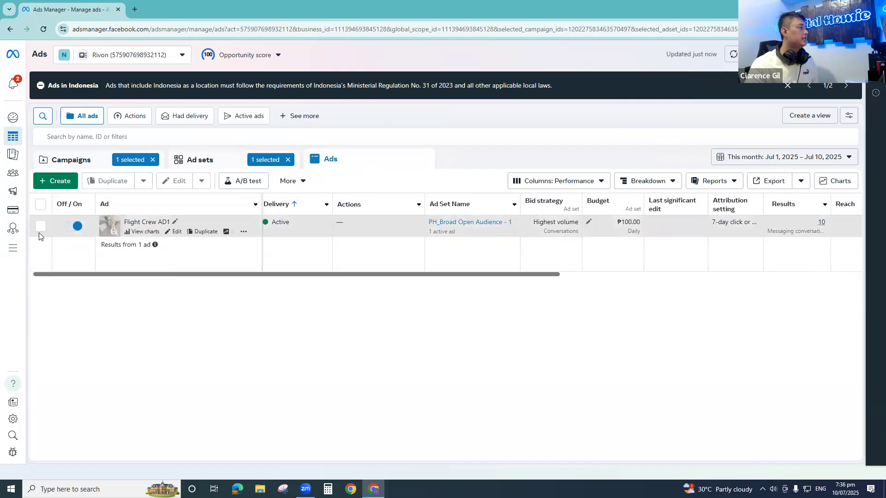
- Copy the ad ID of Flight Crew AD1 in the PH_Broad Open Audience - 1 ad set, and close its editor
left_click(41, 227)
left_click(179, 181)
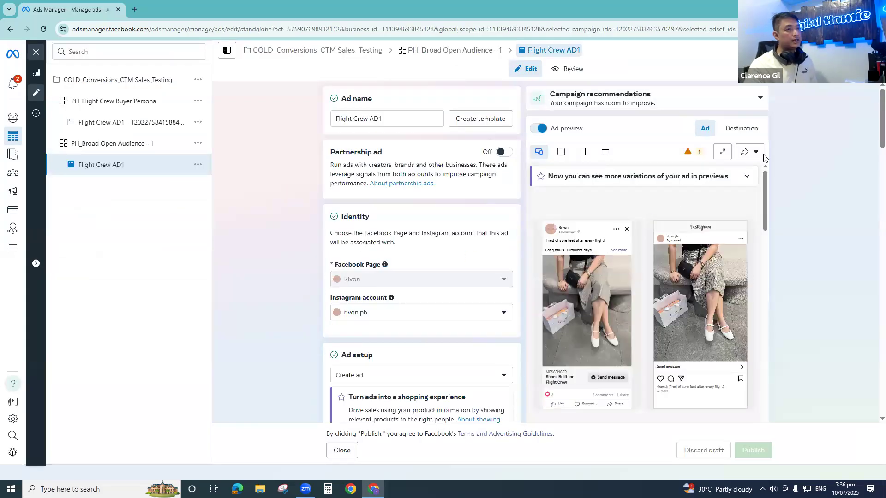
right_click(785, 89)
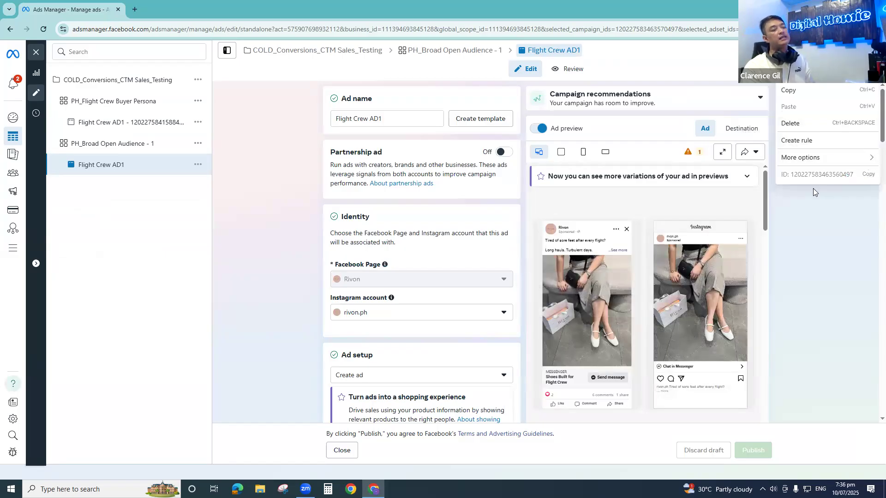
left_click(869, 174)
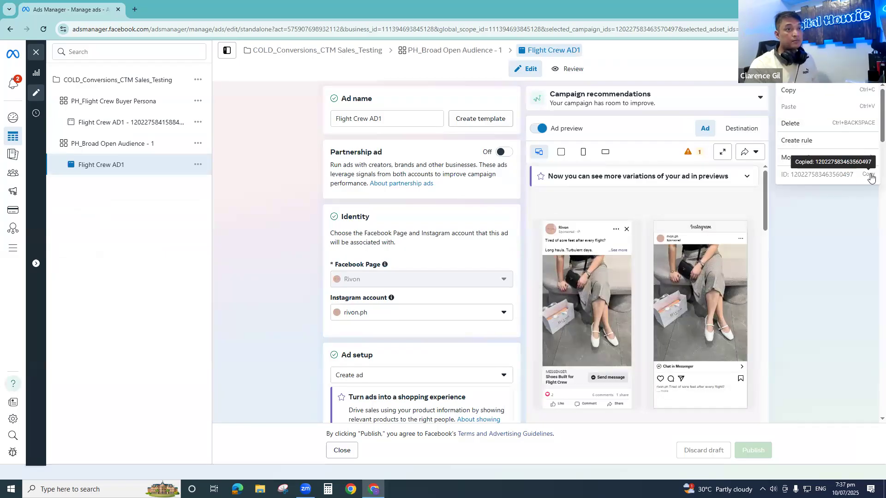
left_click(342, 450)
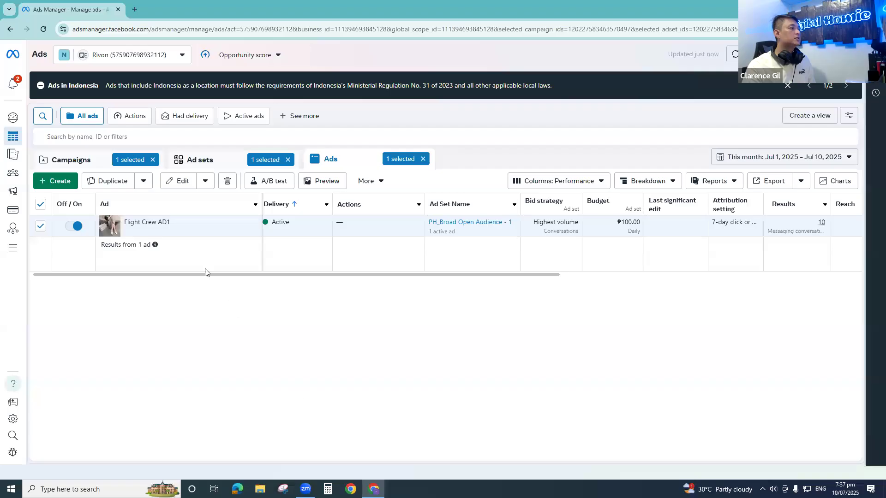
- Rename the PH_Broad Open Audience - 1 ad as "Flight Crew AD1 - " plus its copied ad ID, and publish the change
left_click(175, 222)
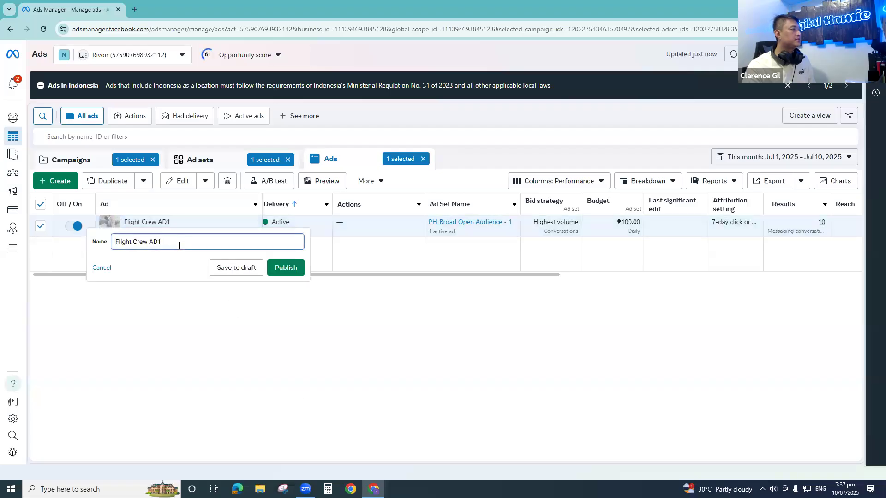
type("-")
key("ctrl+v")
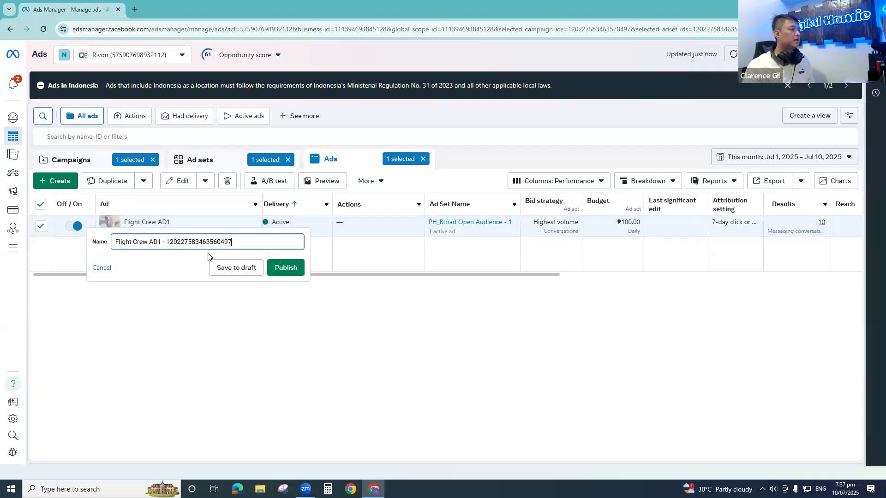
left_click(285, 268)
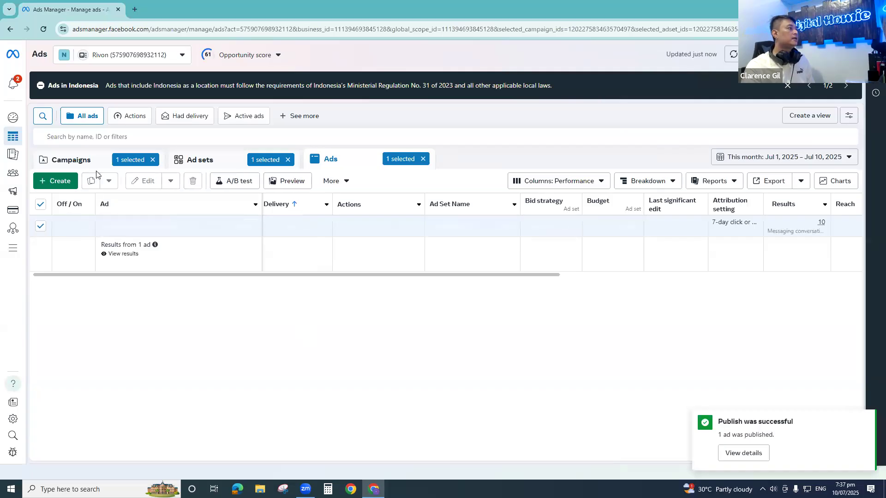
- Select only the WARM_Conversions_CTM Sales_Retargeting campaign and show the ads of its Stacked Audience 365 ad set
left_click(71, 160)
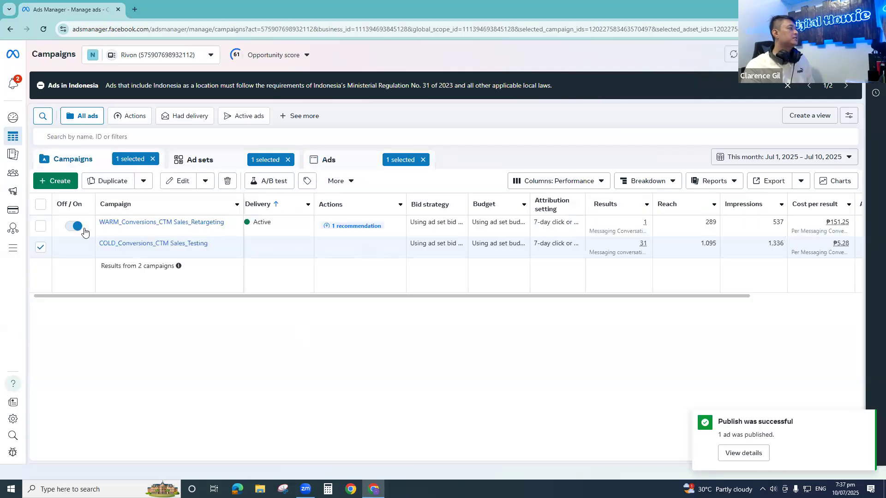
left_click(40, 230)
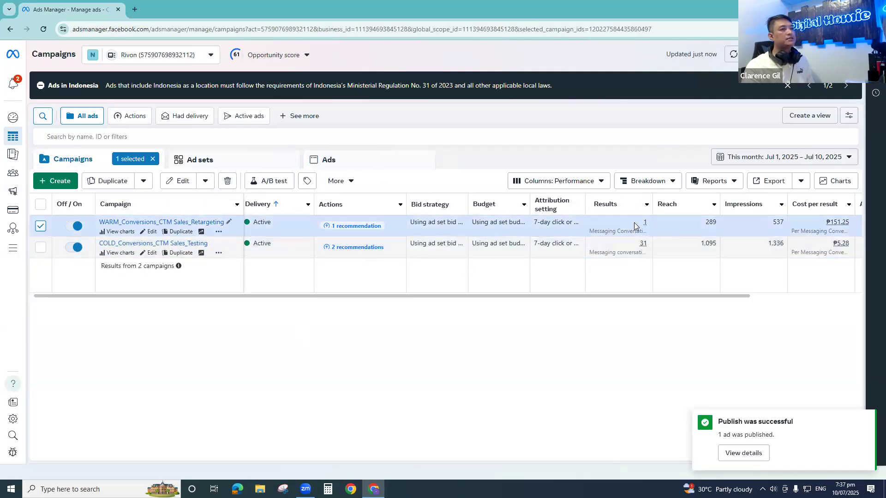
left_click_drag(619, 301, 670, 298)
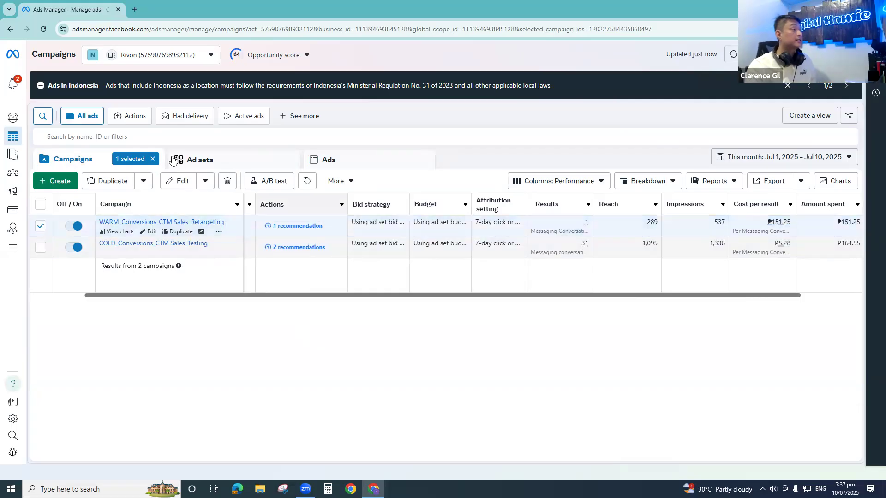
left_click(237, 166)
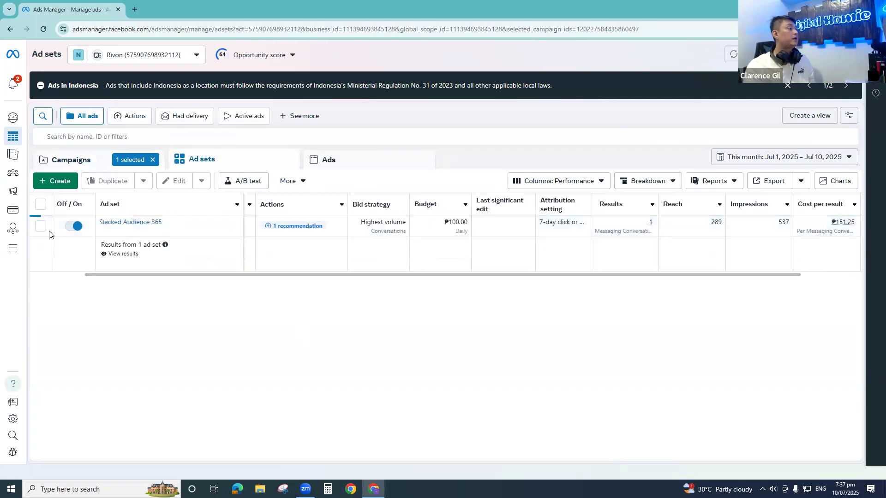
left_click(40, 226)
left_click(370, 169)
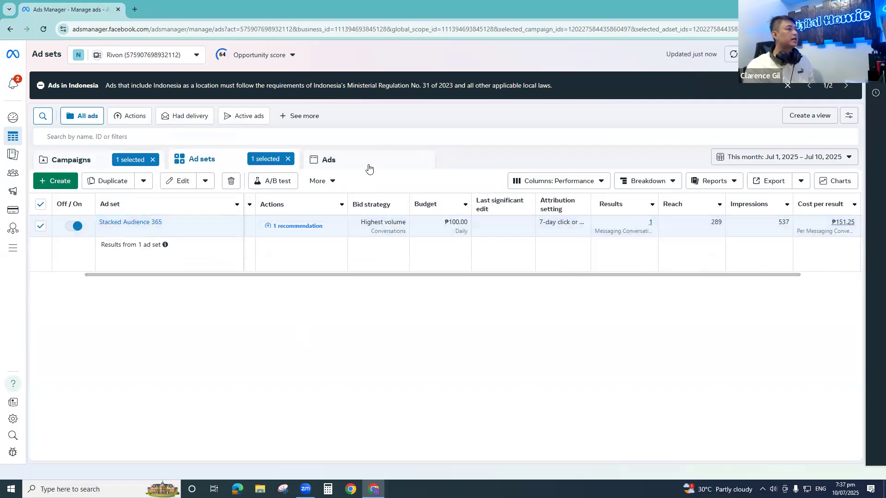
- Copy the ad ID of Flight Crew AD1 in the Stacked Audience 365 ad set, and close its editor
left_click(176, 231)
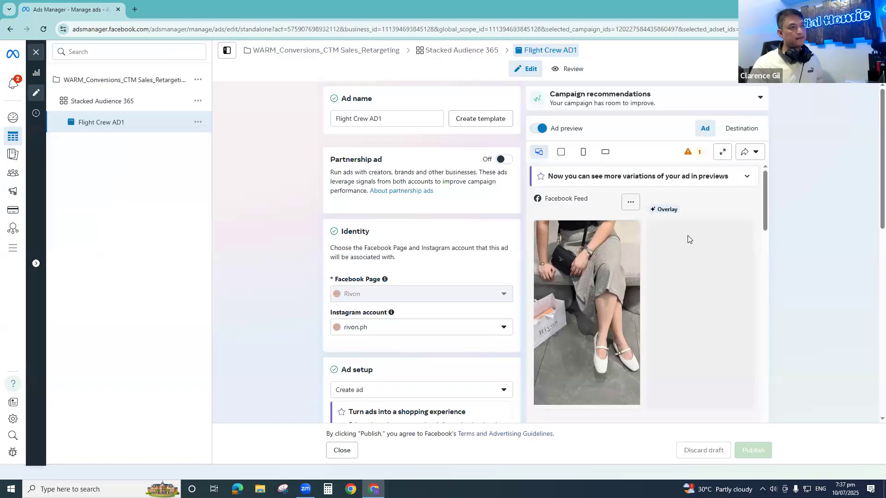
left_click(872, 50)
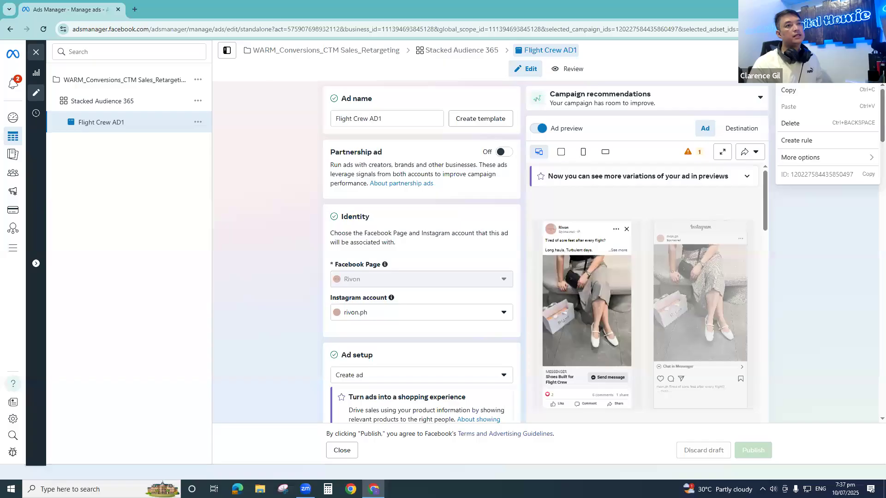
left_click(868, 176)
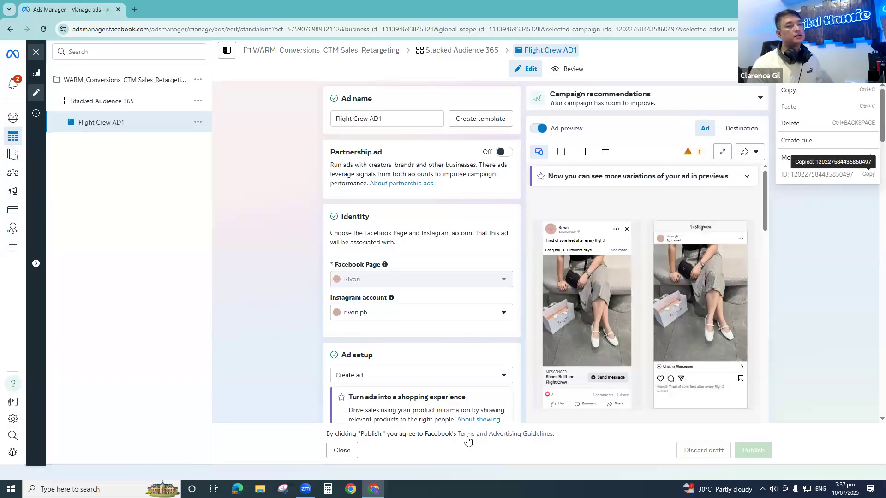
left_click(341, 452)
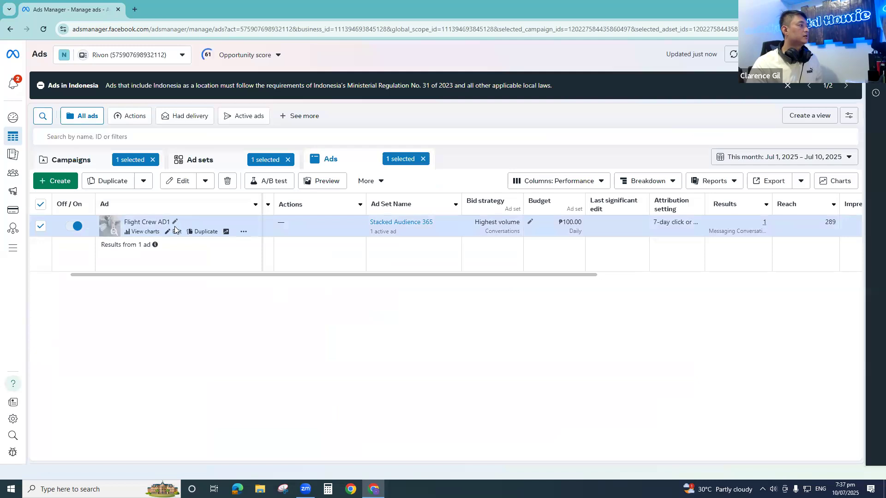
- Rename the Stacked Audience 365 ad as "Flight Crew AD1 - " with its copied ad ID appended, and publish the change
left_click(175, 222)
type("-")
key("ctrl+v")
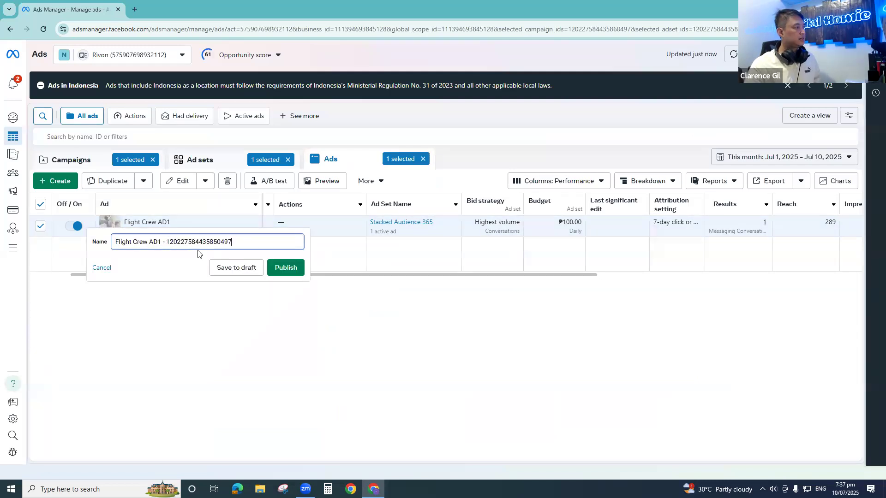
left_click(297, 268)
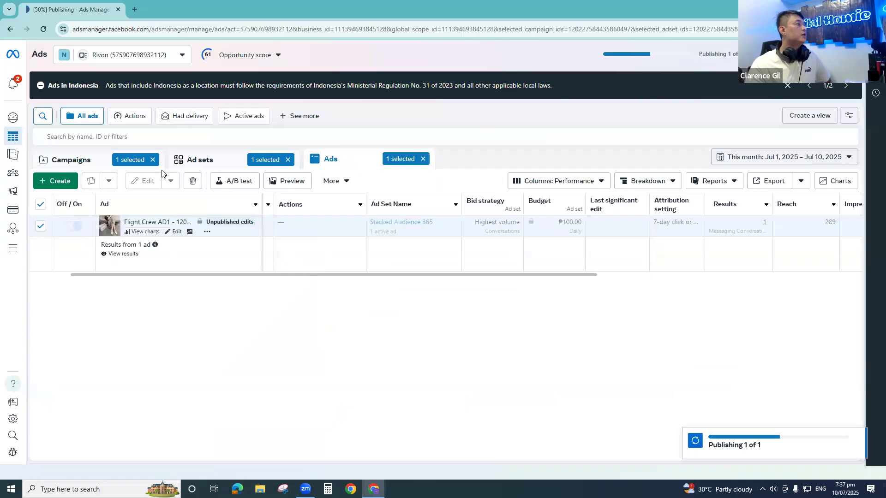
- Return to the campaigns and check the conversion breakdown behind the COLD and WARM campaigns' results
left_click(104, 158)
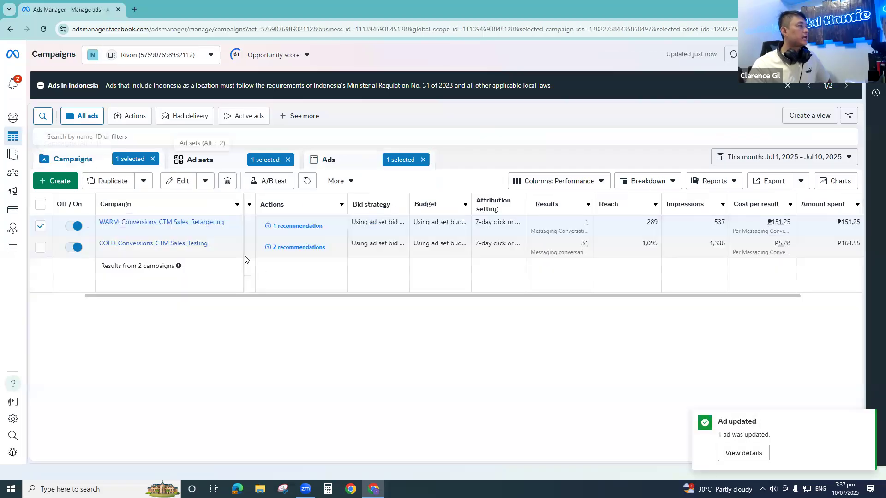
left_click_drag(280, 296, 115, 295)
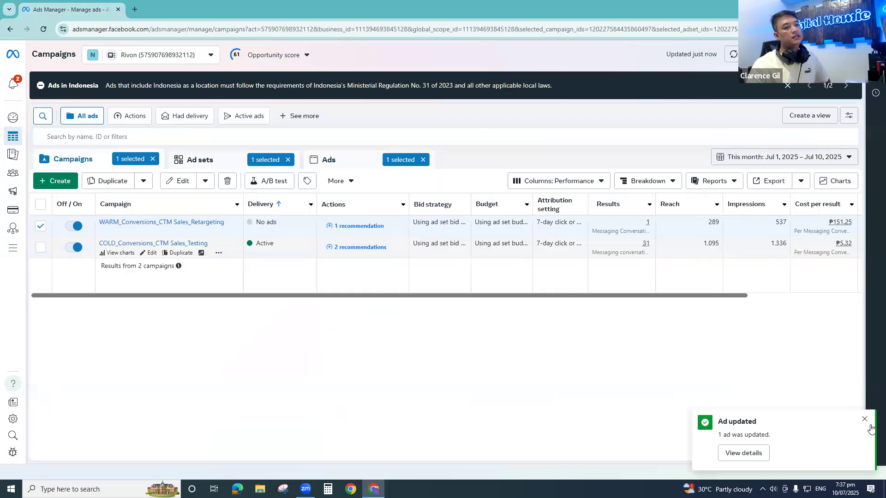
left_click(864, 419)
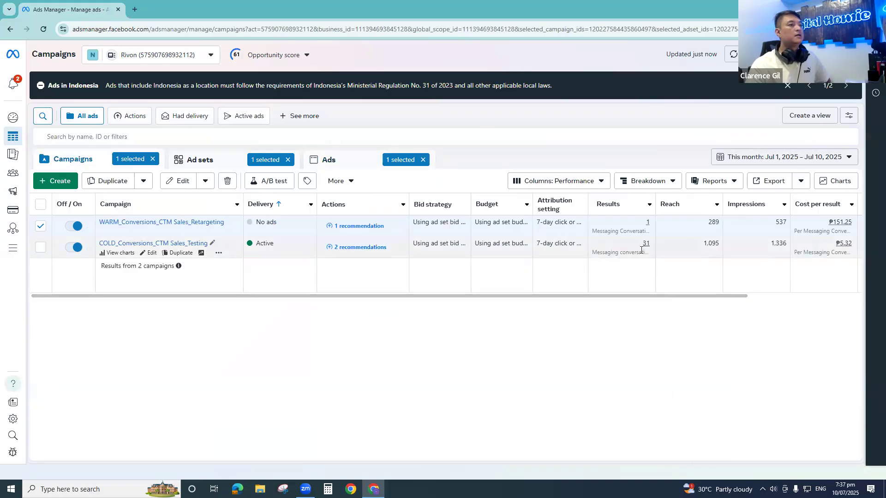
mouse_move(643, 249)
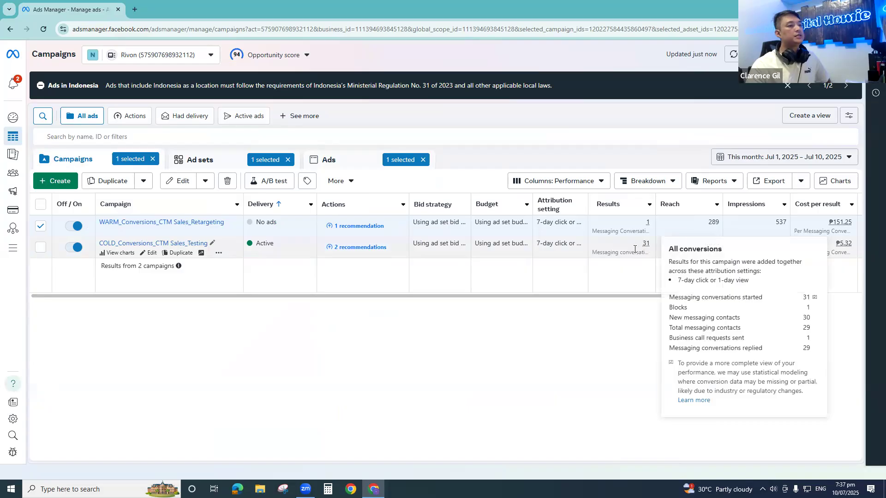
mouse_move(655, 230)
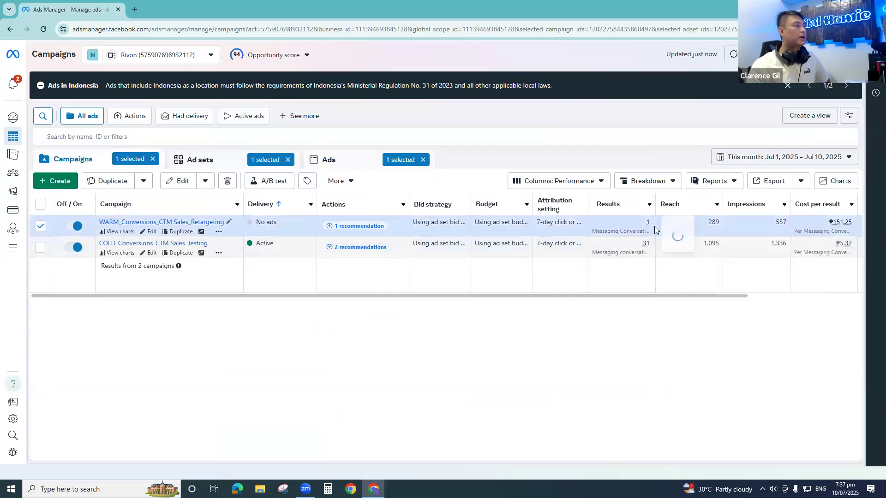
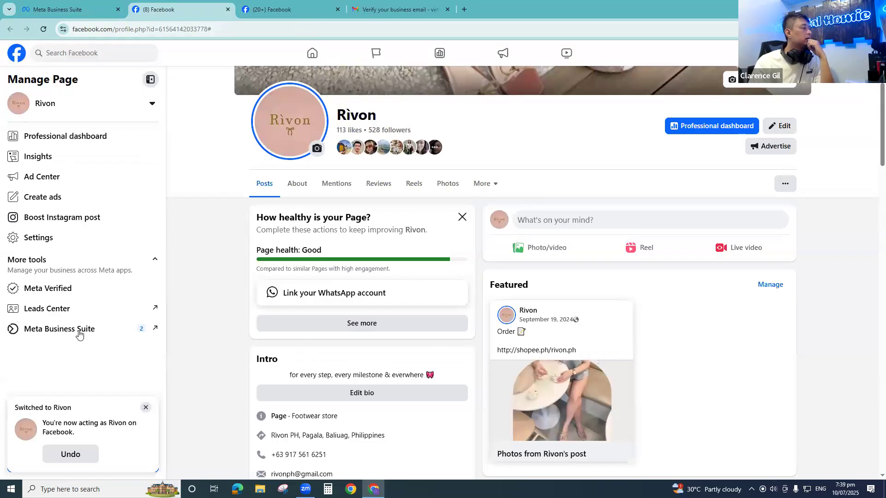
left_click(79, 332)
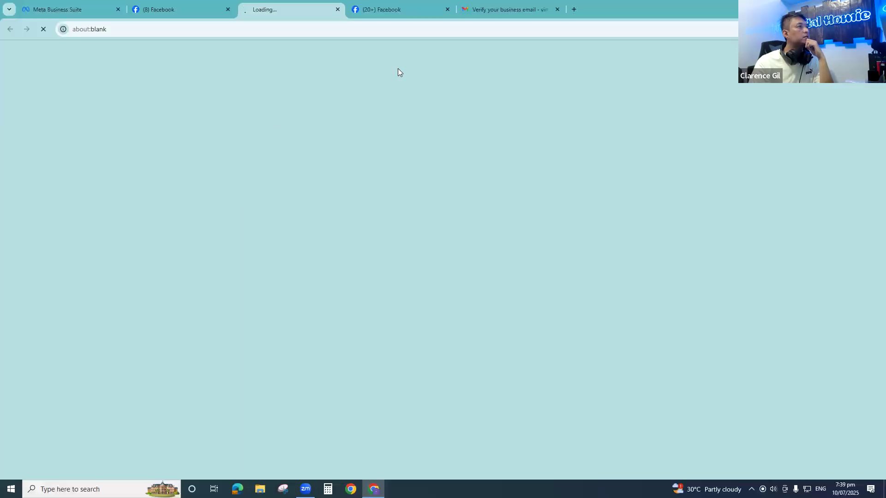
left_click(448, 9)
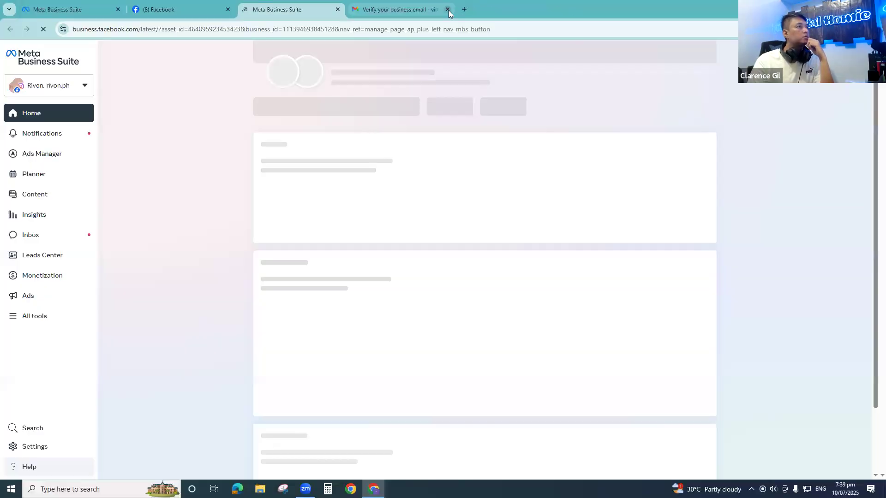
left_click(448, 10)
left_click(27, 237)
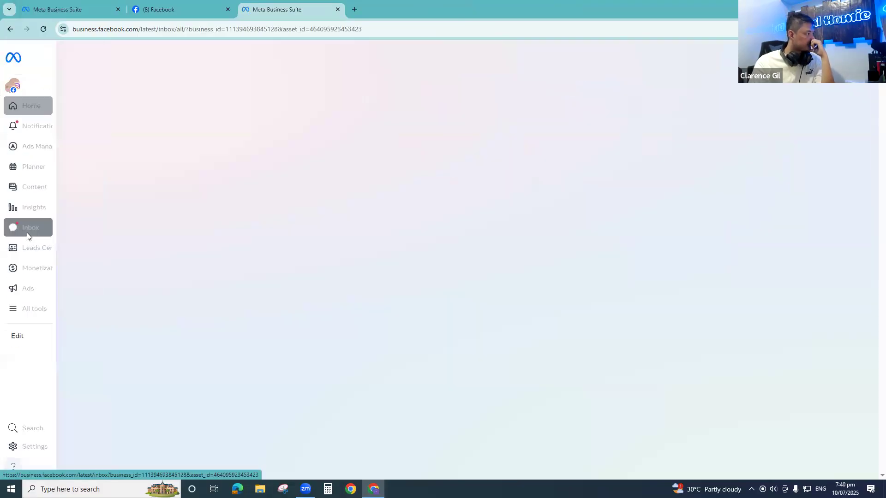
left_click(228, 9)
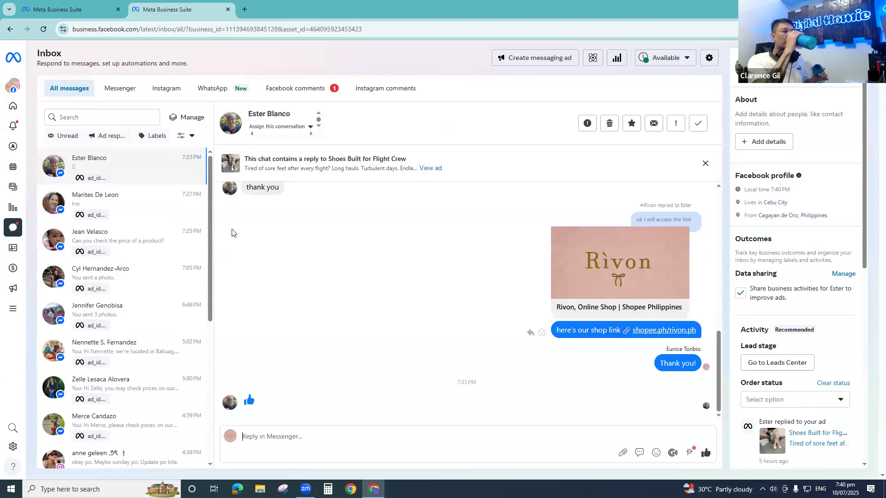
- Examine the newest ad-reply conversation from its first message to its last, along with the customer's name and the ad ID label
scroll(231, 233, "up", 10)
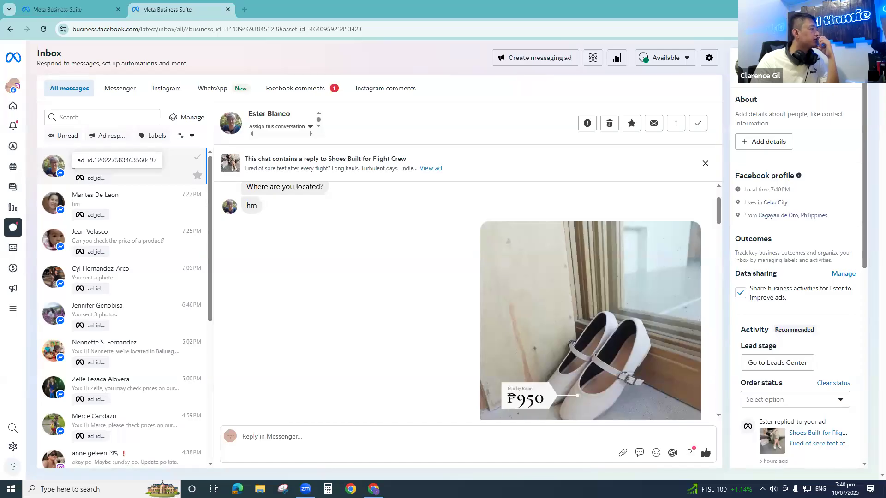
scroll(794, 277, "down", 8)
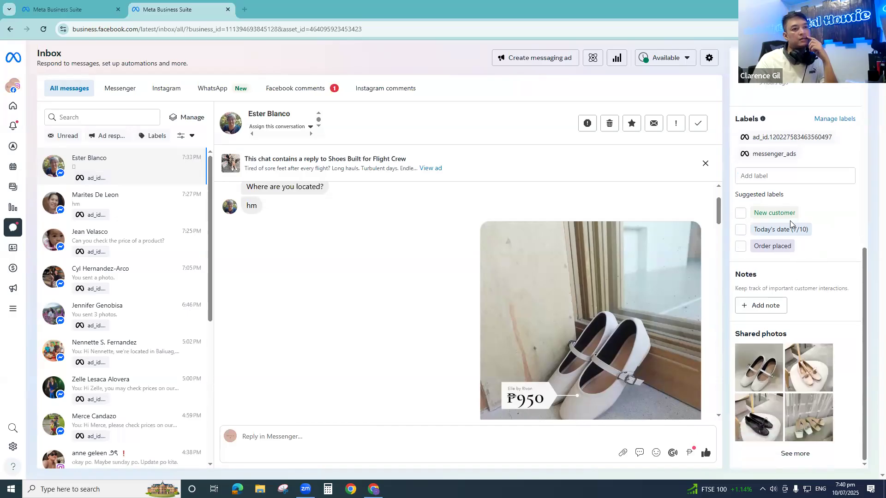
scroll(782, 302, "up", 4)
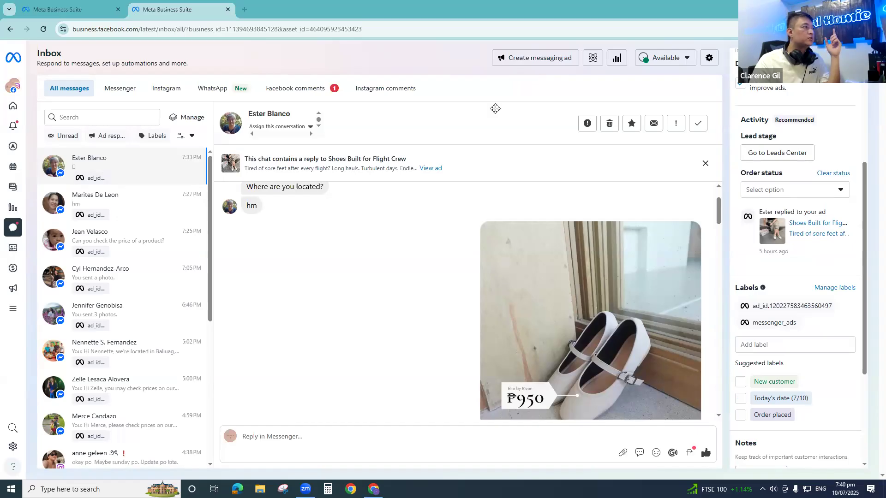
left_click_drag(290, 114, 249, 116)
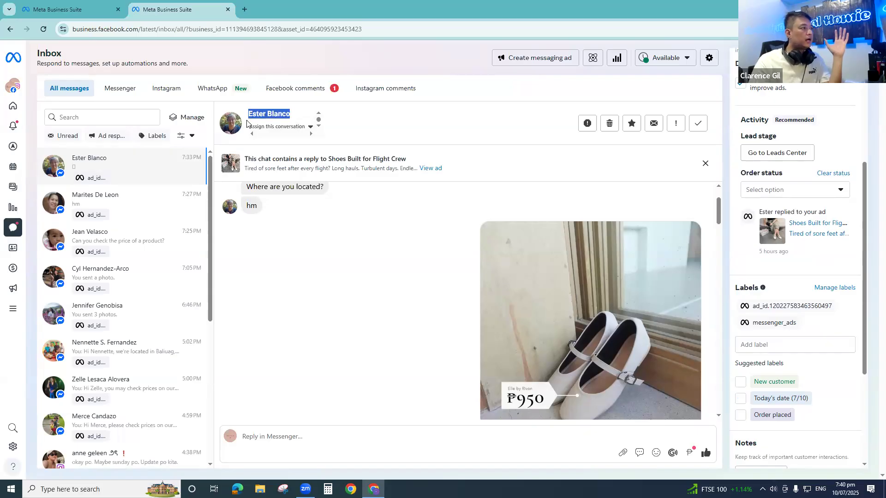
scroll(484, 356, "down", 15)
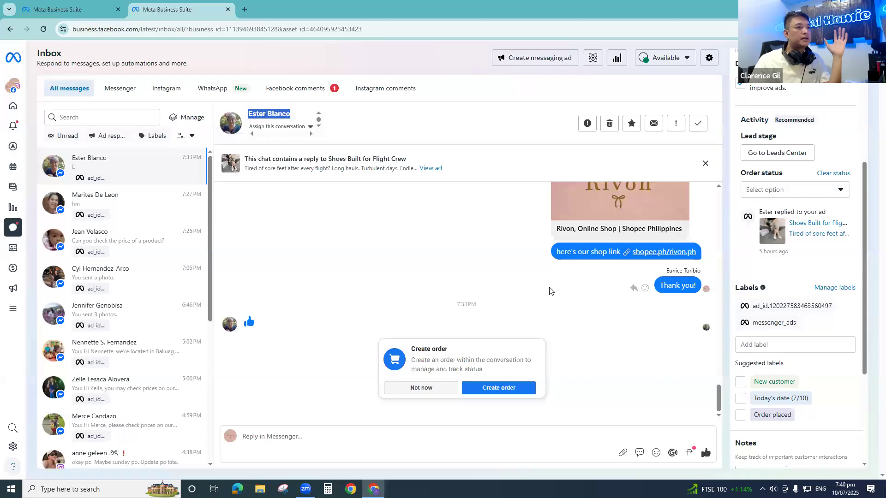
scroll(550, 284, "up", 5)
scroll(531, 286, "up", 8)
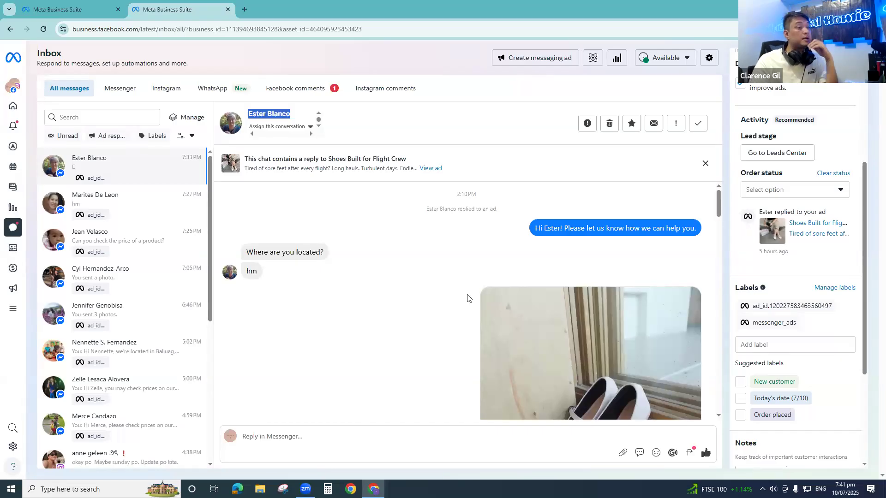
left_click(784, 344)
type("120")
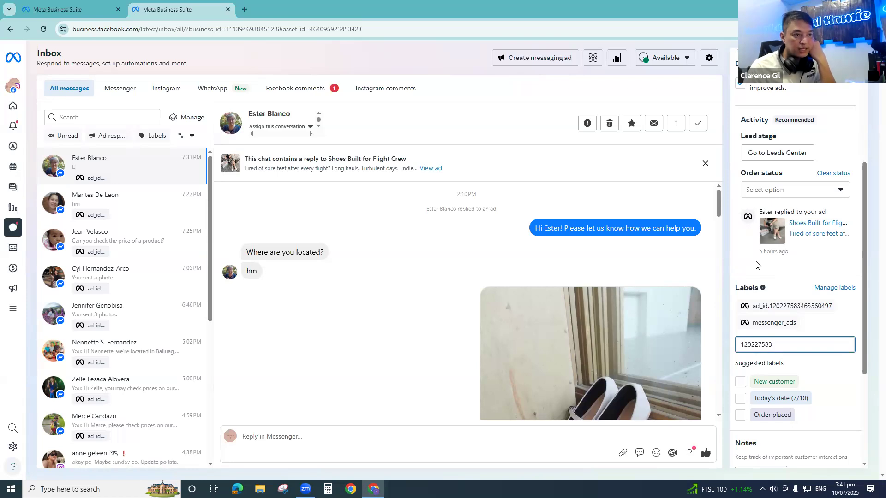
type("227583")
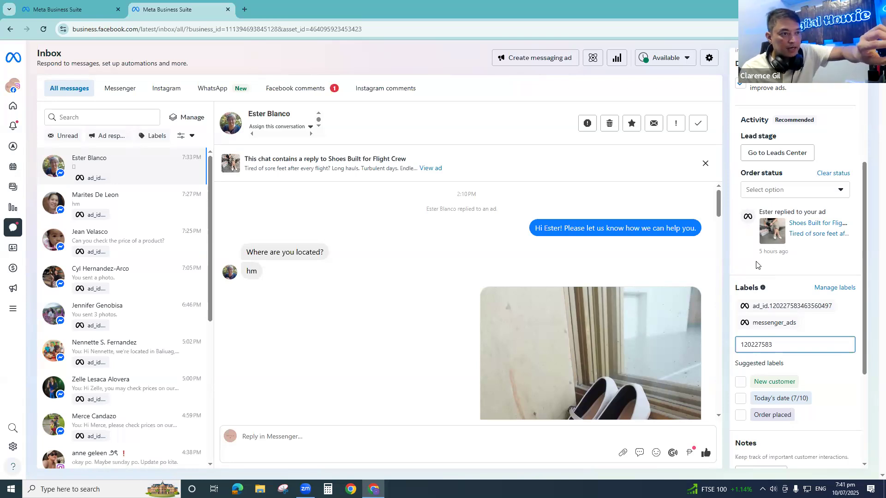
type("463")
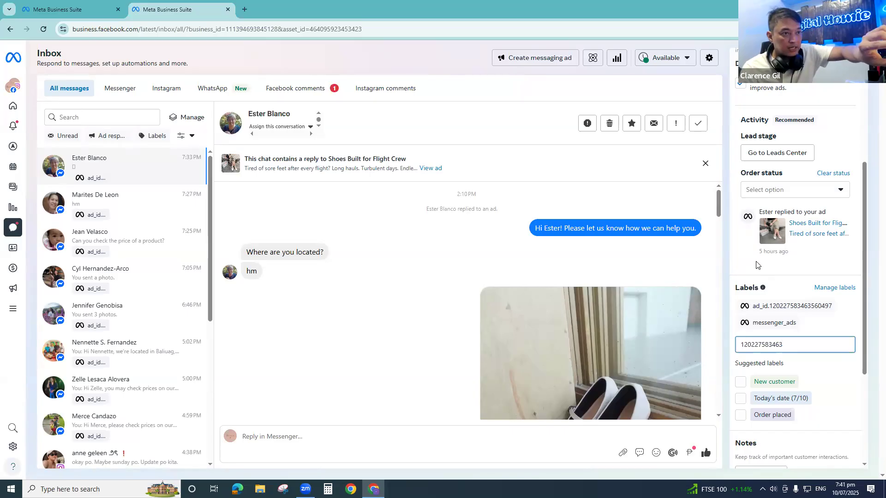
type("560")
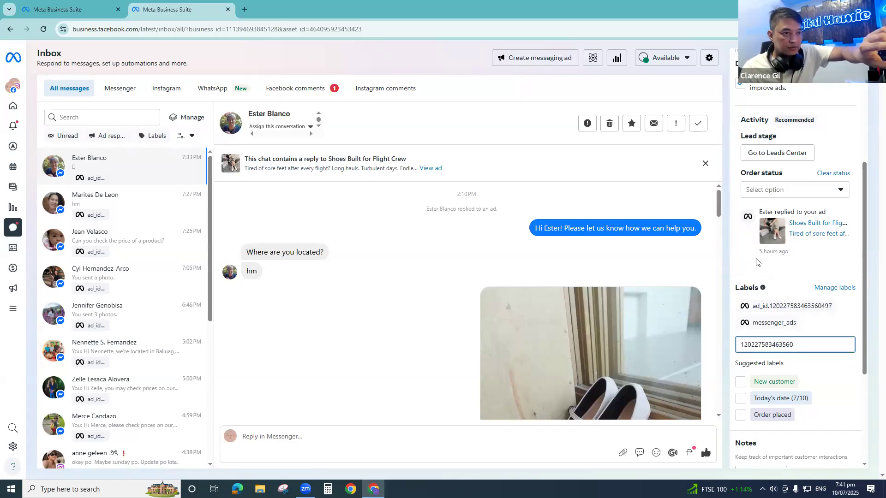
type("497")
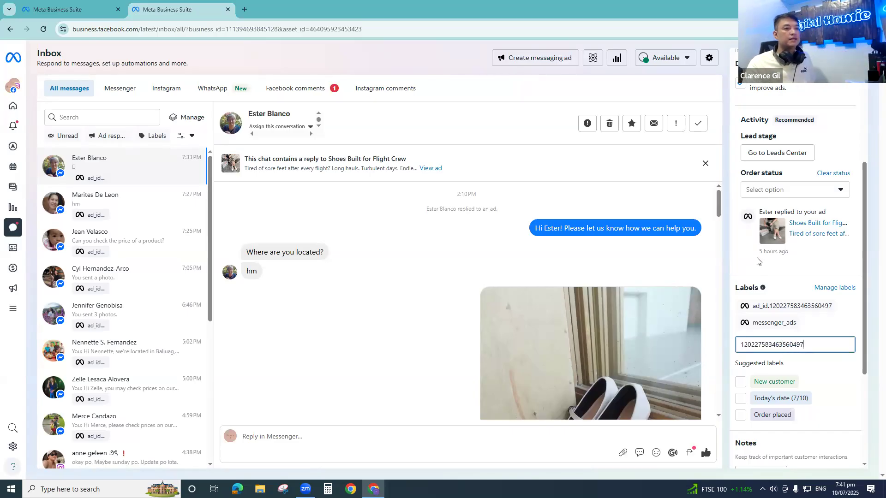
key("ctrl+a")
key("ctrl+c")
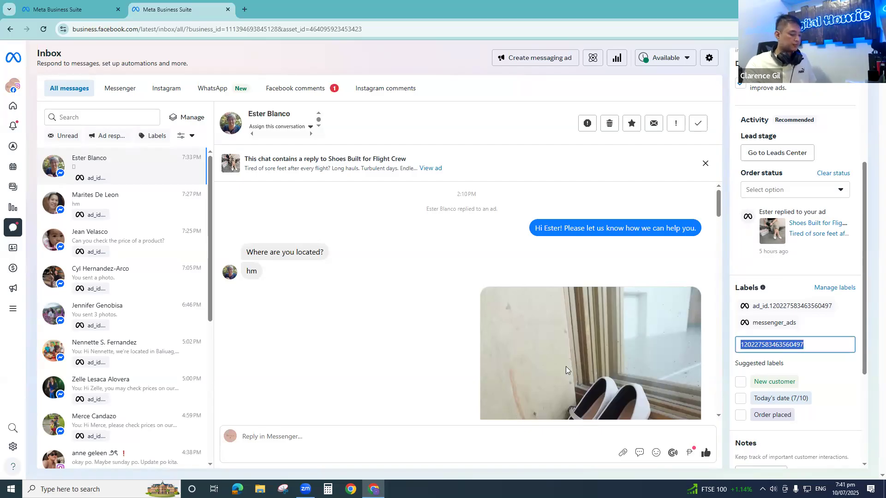
key("BackSpace")
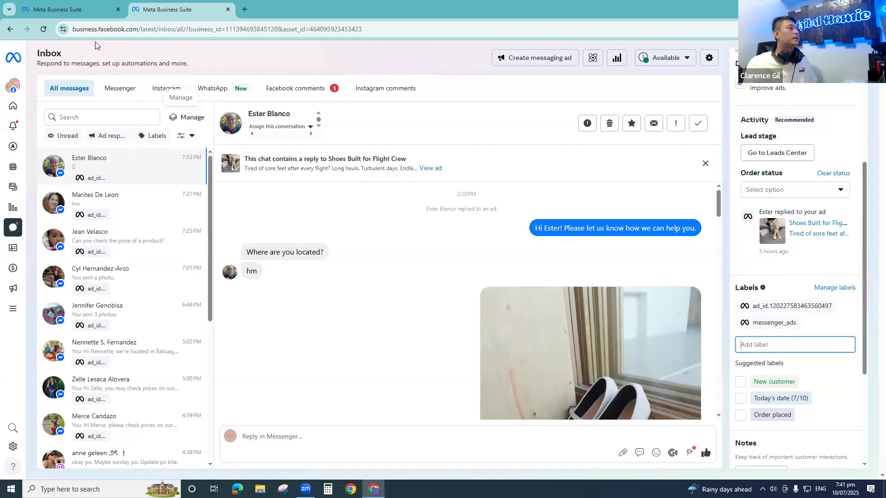
- Open the Rivon ad account from the business settings in Ads Manager, and show all its ads
left_click(82, 10)
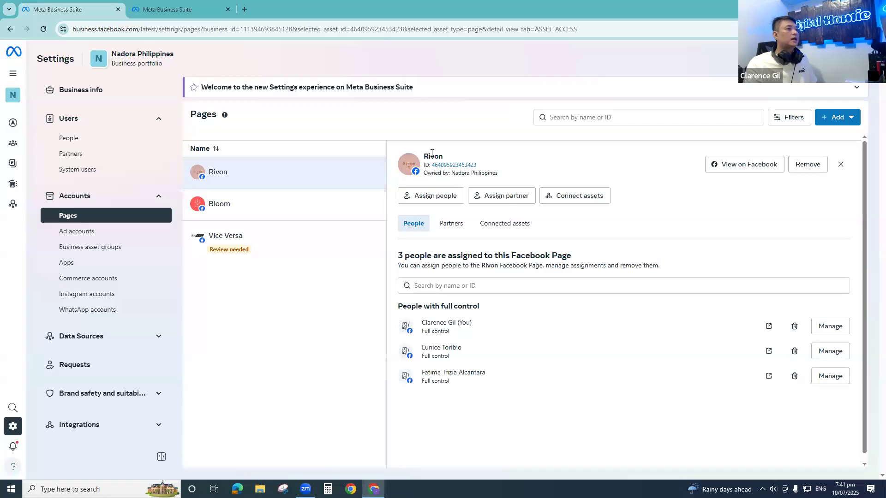
left_click(100, 230)
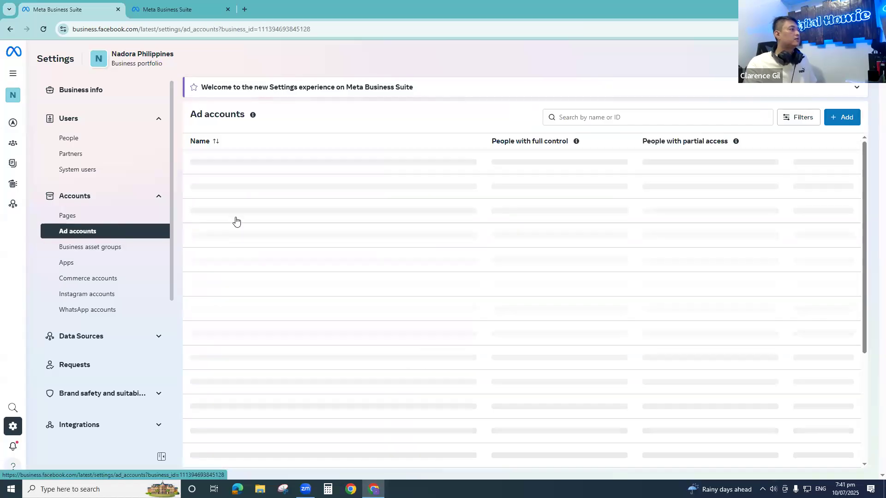
left_click(227, 164)
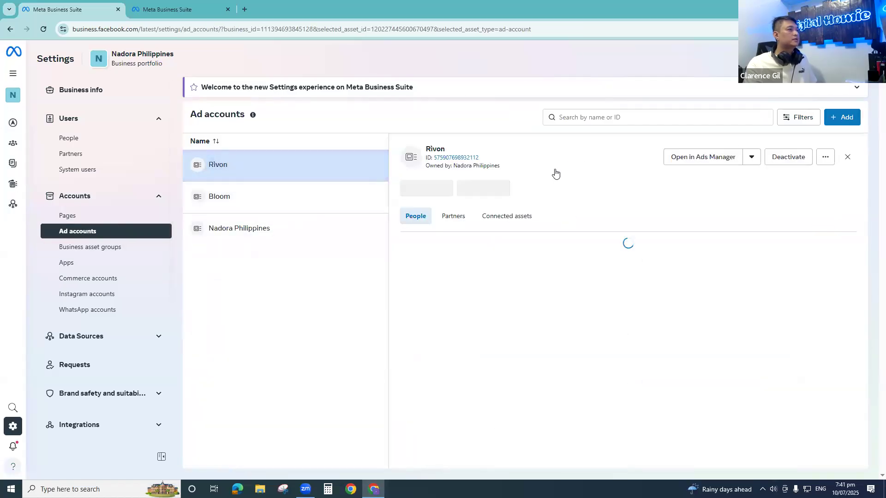
left_click(694, 158)
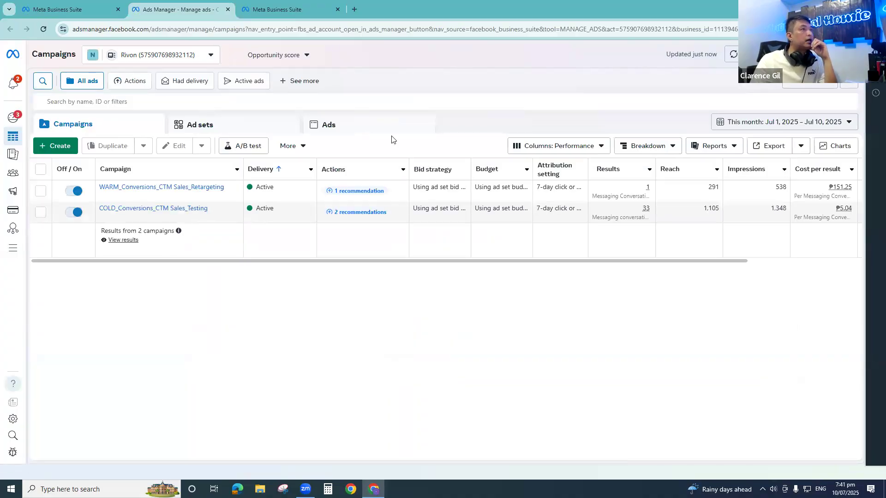
left_click(367, 125)
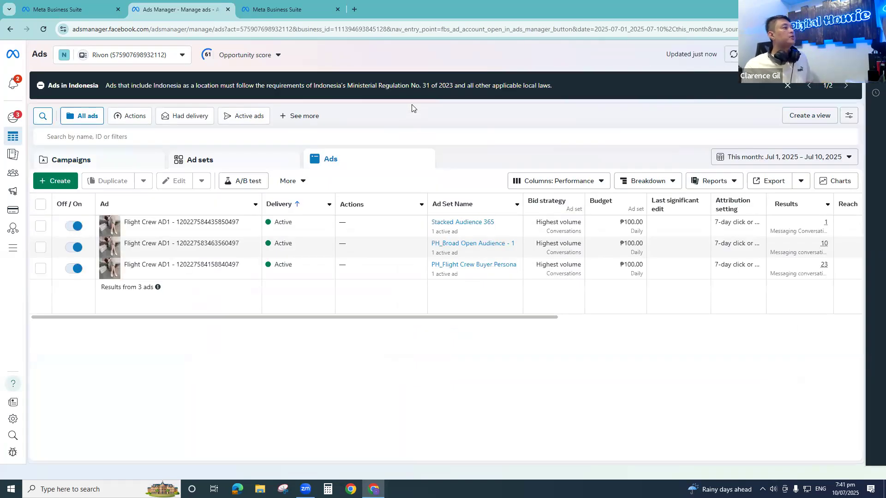
left_click(63, 137)
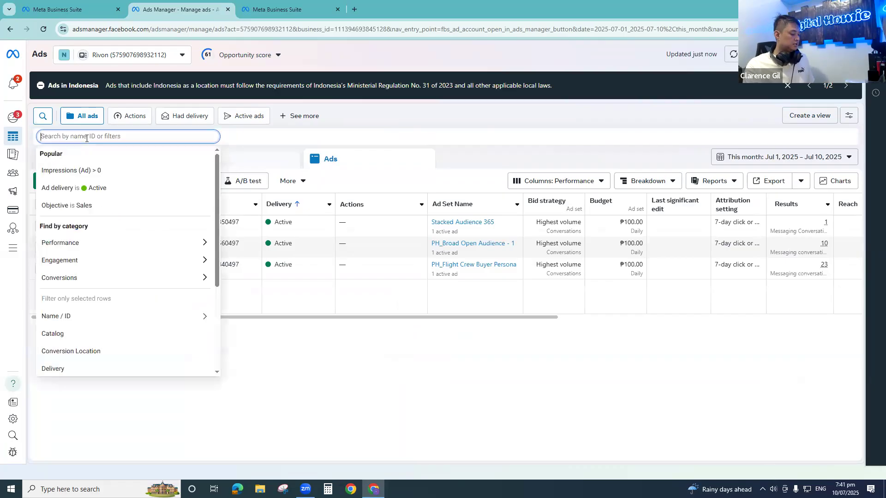
key("ctrl+v")
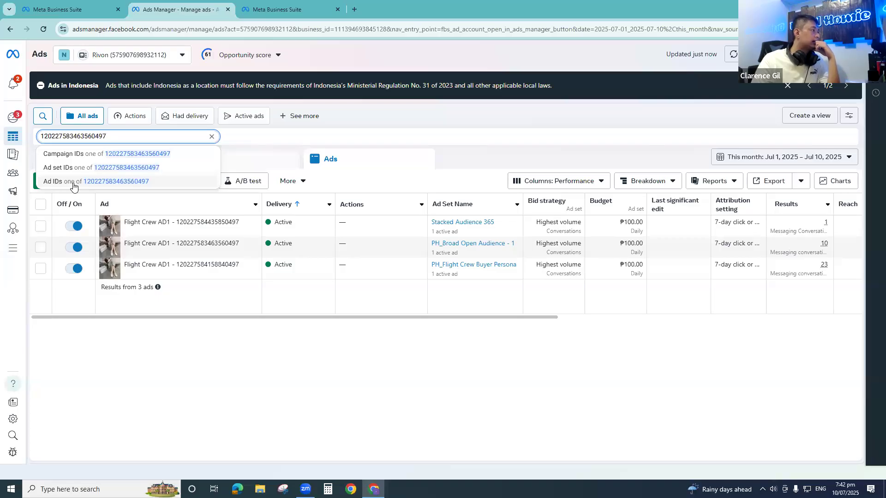
left_click(130, 181)
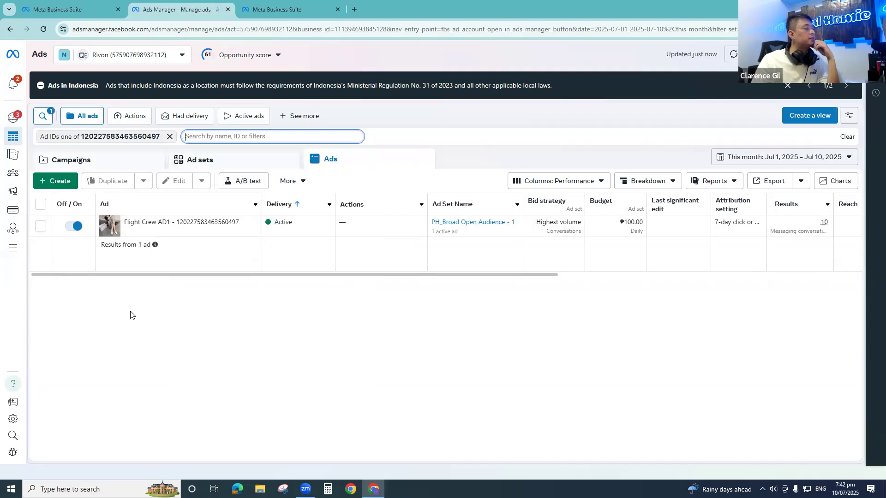
left_click(131, 310)
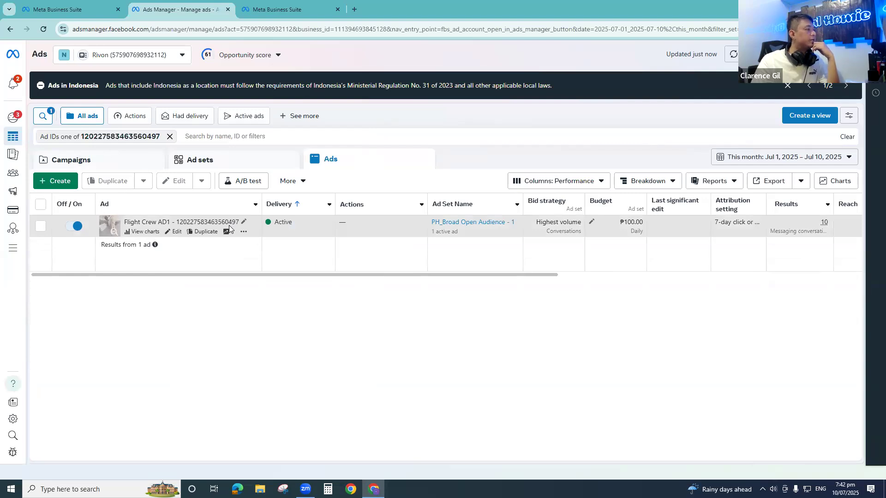
- Compare the customer's name and ad ID label in the inbox conversation with the filtered ad in Ads Manager
left_click(259, 8)
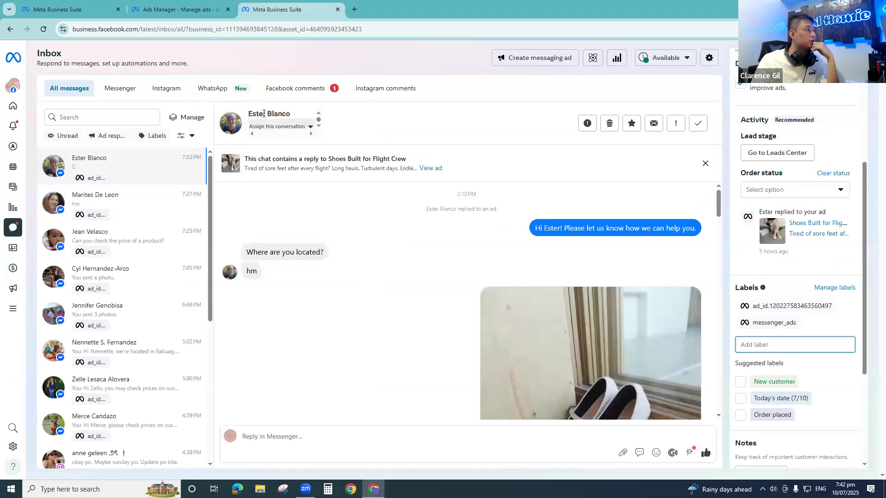
left_click_drag(280, 113, 252, 114)
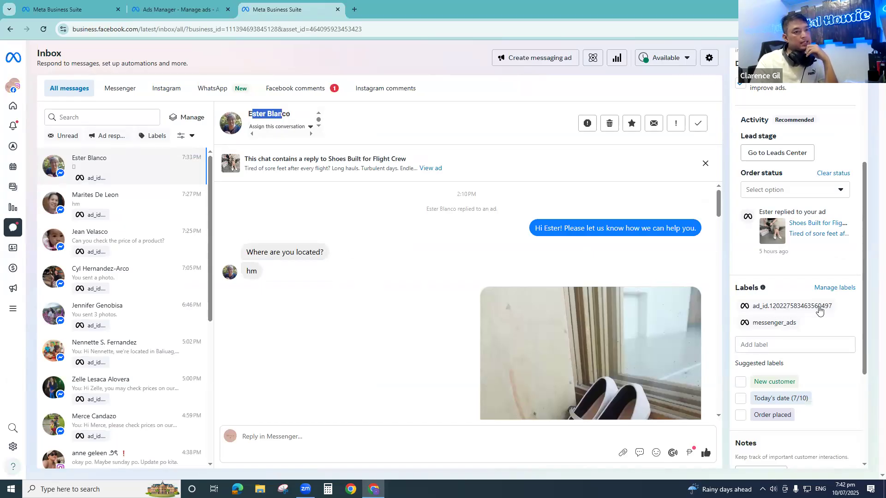
left_click(181, 8)
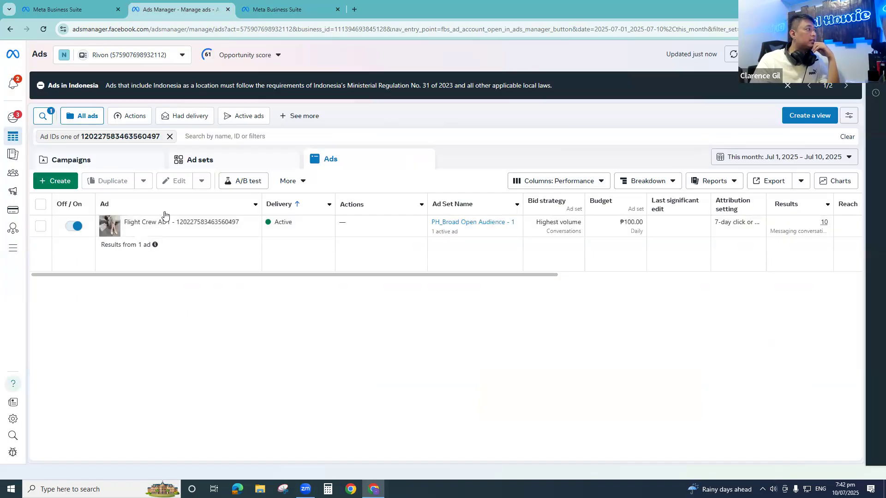
left_click(121, 307)
- Preview the filtered Flight Crew AD1 ad, and open its editor to check which campaign and ad set it belongs to
left_click(41, 226)
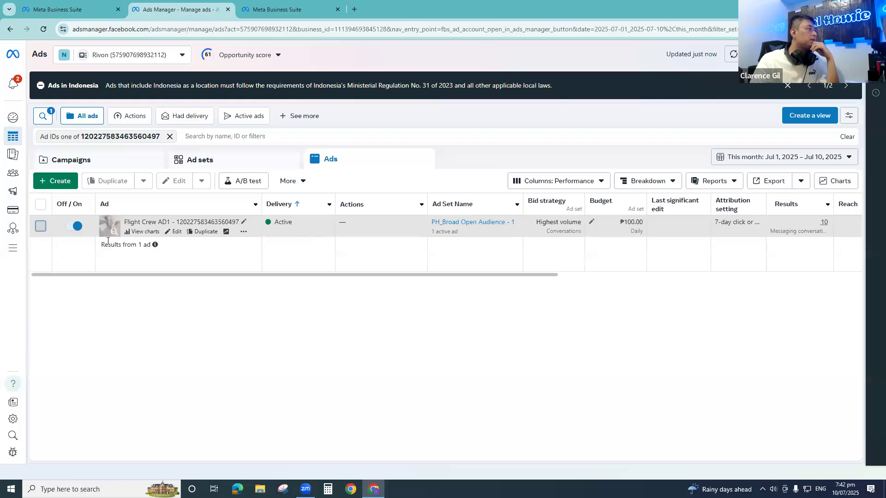
left_click(323, 182)
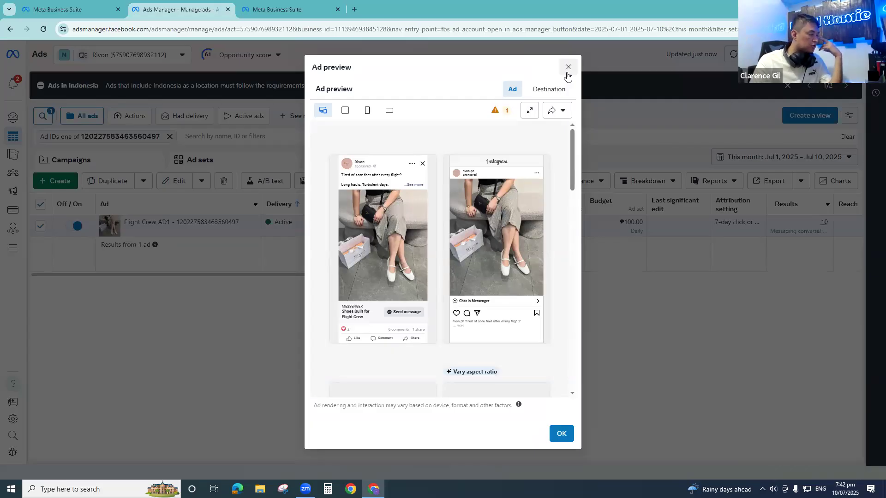
left_click(567, 70)
left_click(179, 182)
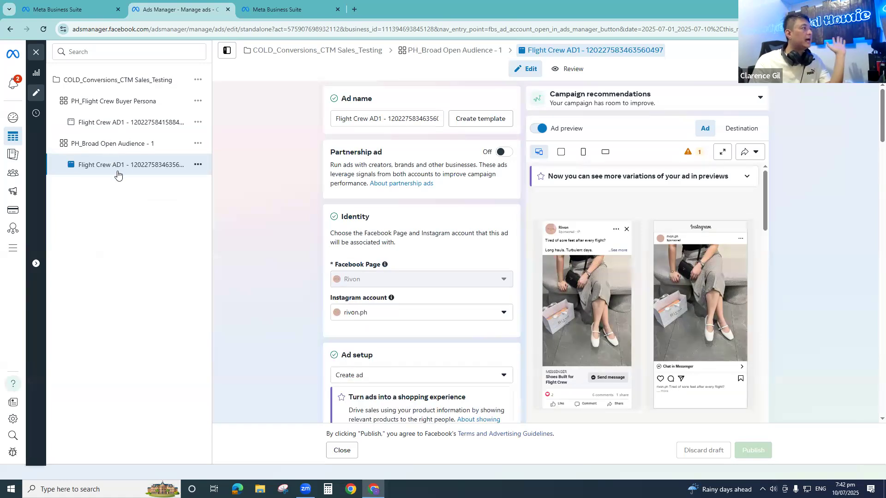
- Recheck the customer's name in the inbox conversation against the ad's PH_Broad Open Audience - 1 ad set, and return to the ad's editor
left_click(277, 9)
left_click_drag(282, 115, 253, 116)
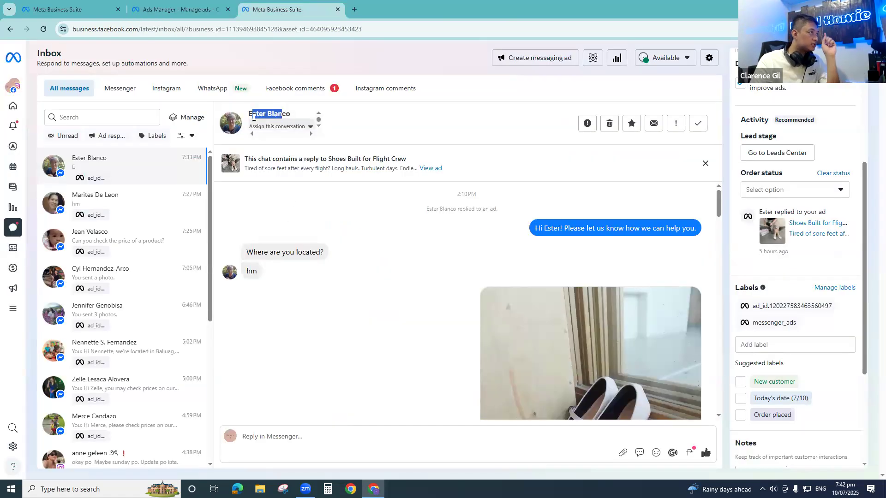
triple_click(273, 113)
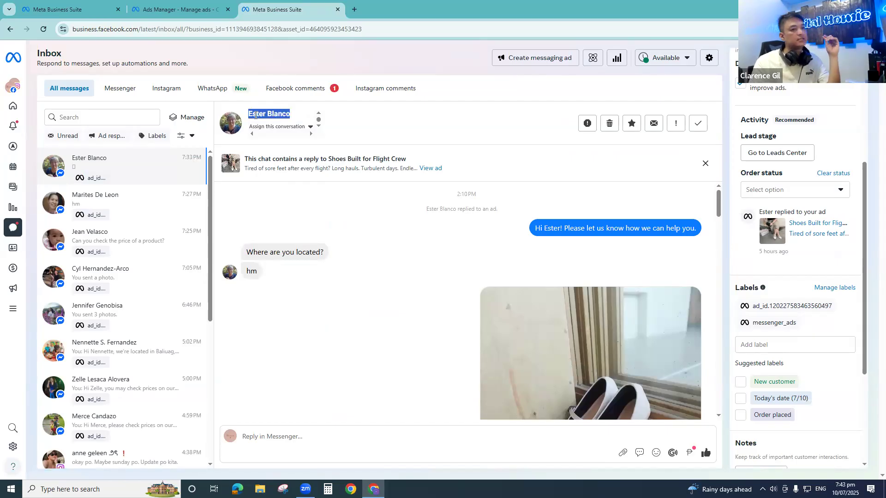
left_click(141, 9)
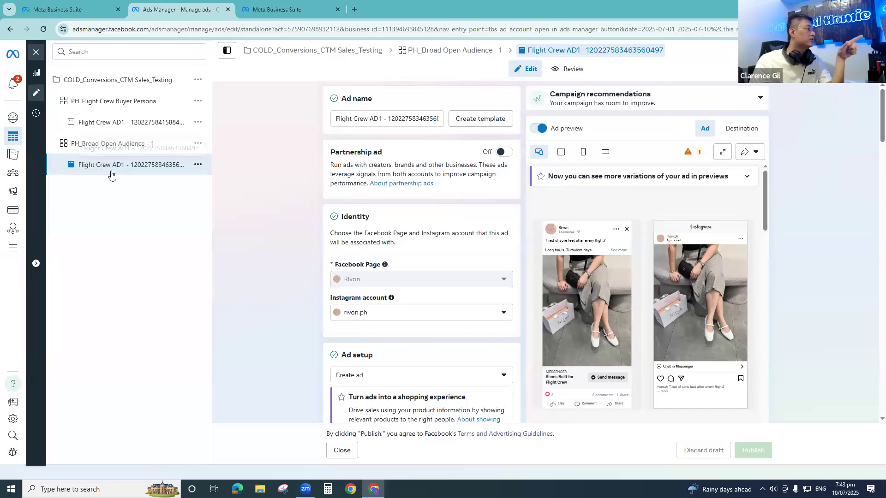
- Leave the ad editor, remove the ad ID filter, and list the ad sets of the COLD_Conversions_CTM Sales_Testing campaign
left_click(338, 451)
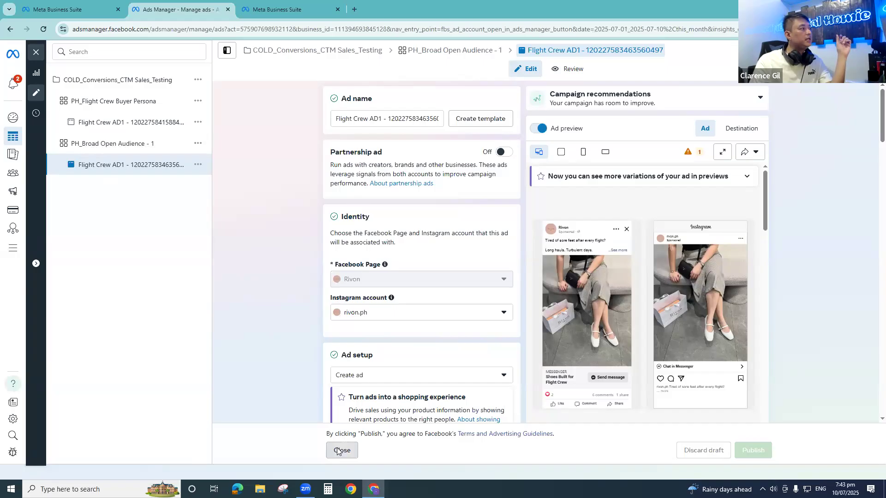
left_click(155, 152)
left_click(170, 137)
left_click(263, 348)
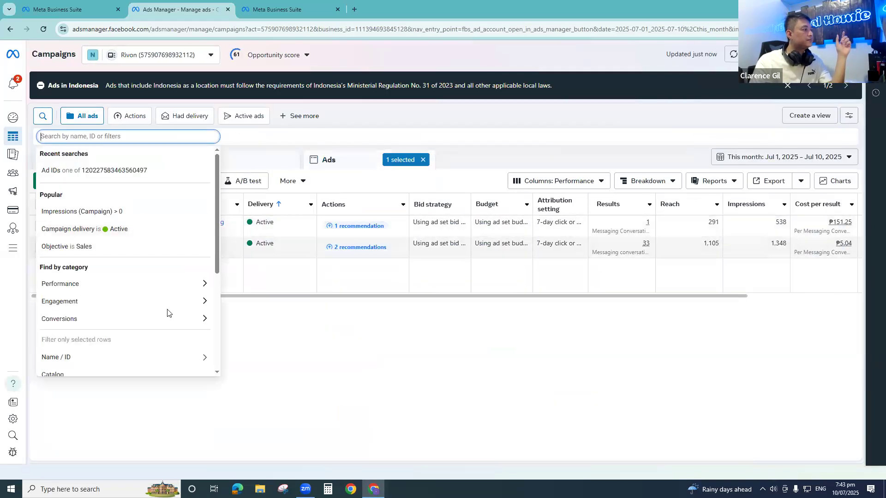
left_click(41, 248)
left_click(275, 157)
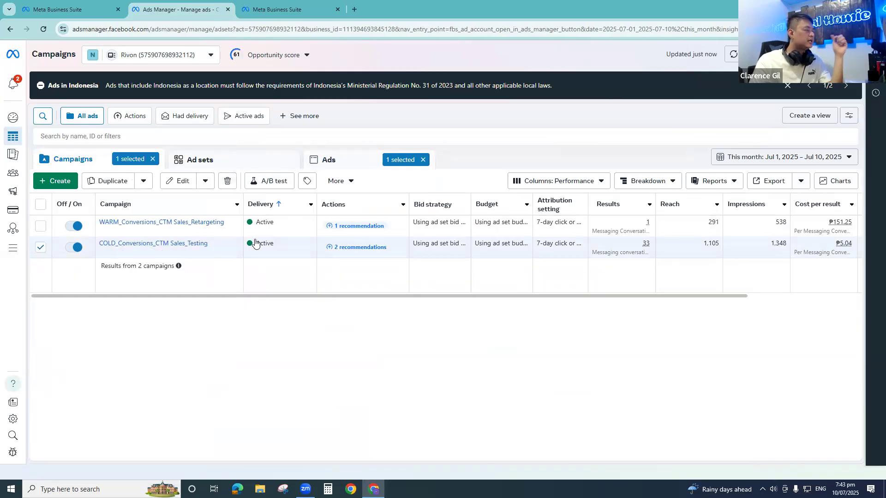
- Compare the results, cost per result and amount spent of the PH_Flight Crew Buyer Persona and PH_Broad Open Audience - 1 ad sets
left_click(39, 227)
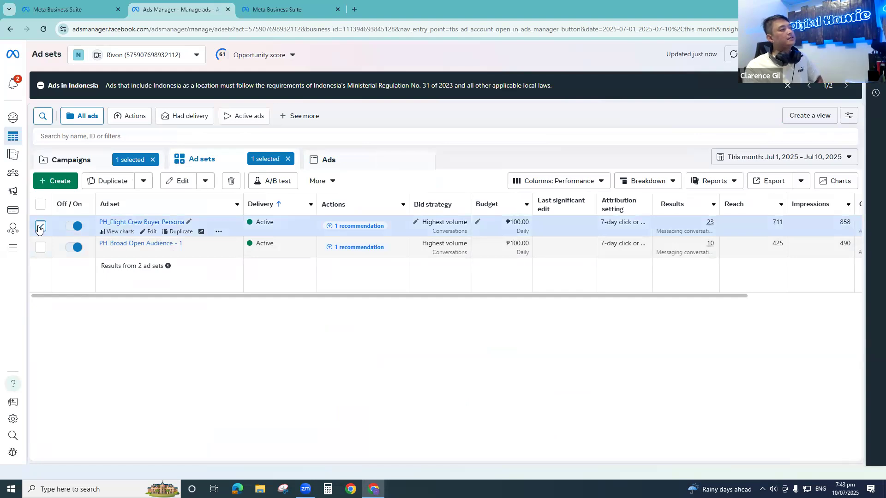
left_click(39, 227)
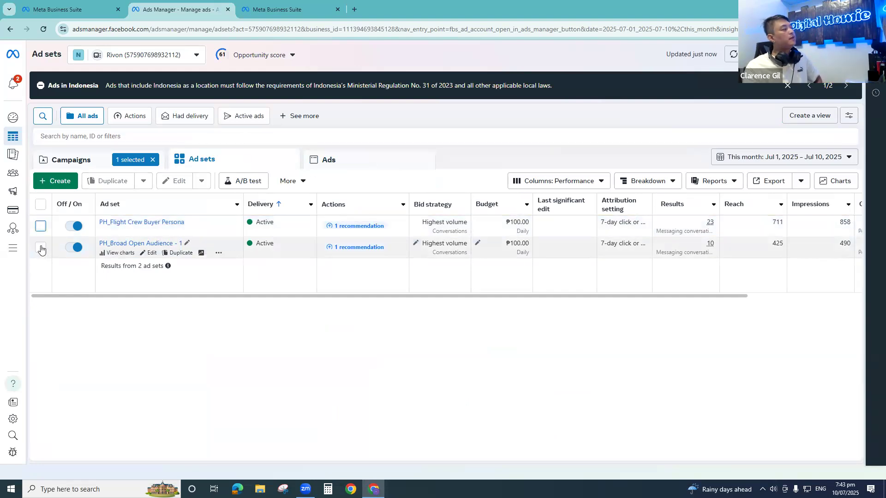
left_click(40, 249)
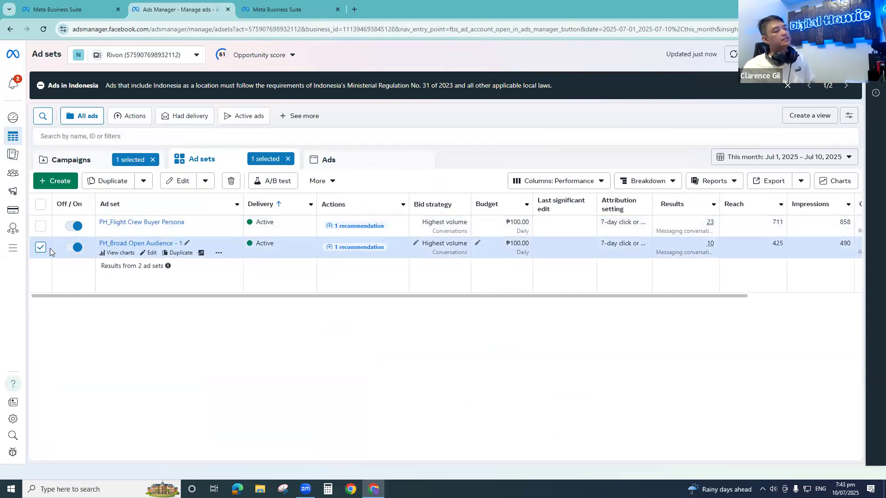
left_click_drag(376, 296, 537, 297)
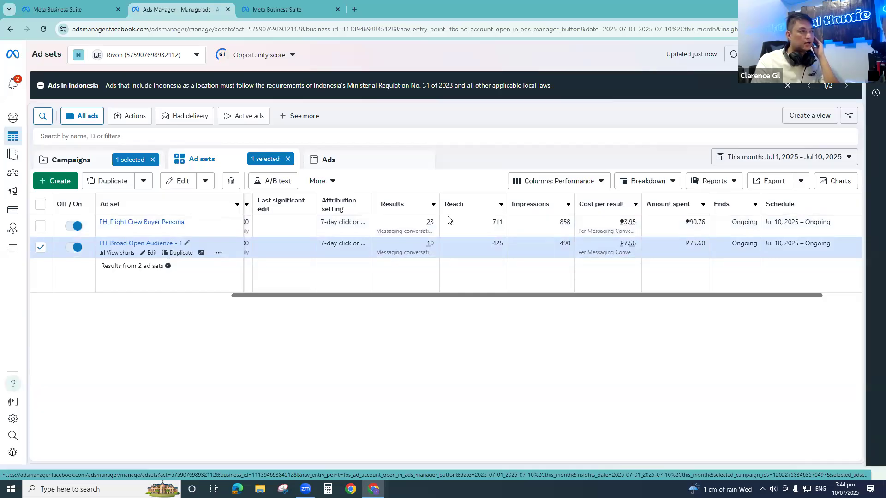
left_click(40, 249)
left_click(40, 249)
left_click(41, 226)
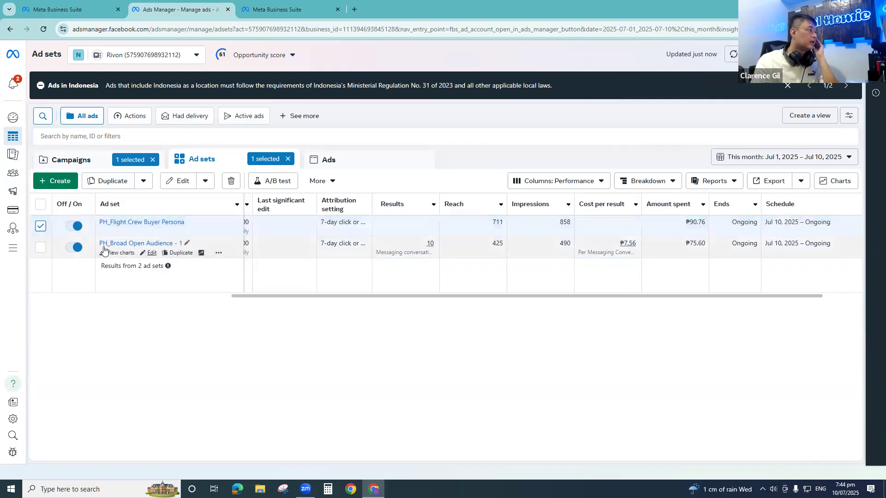
left_click(40, 226)
left_click(391, 248)
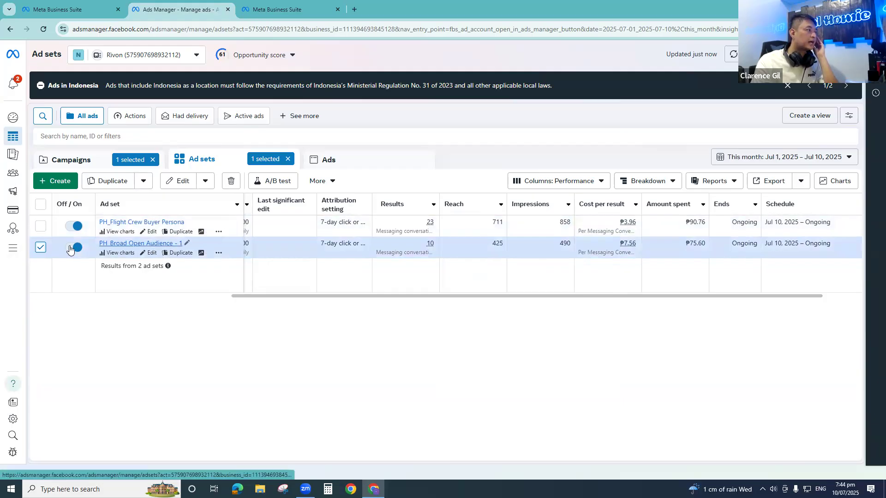
left_click(40, 248)
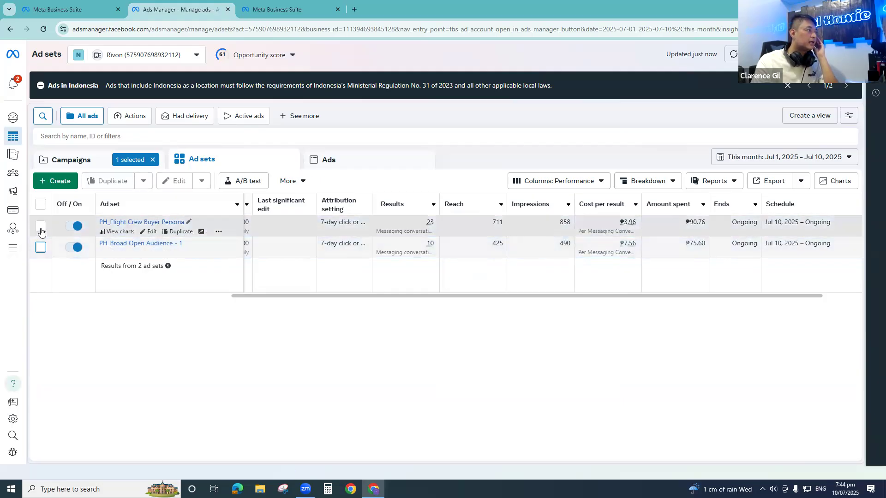
left_click(40, 226)
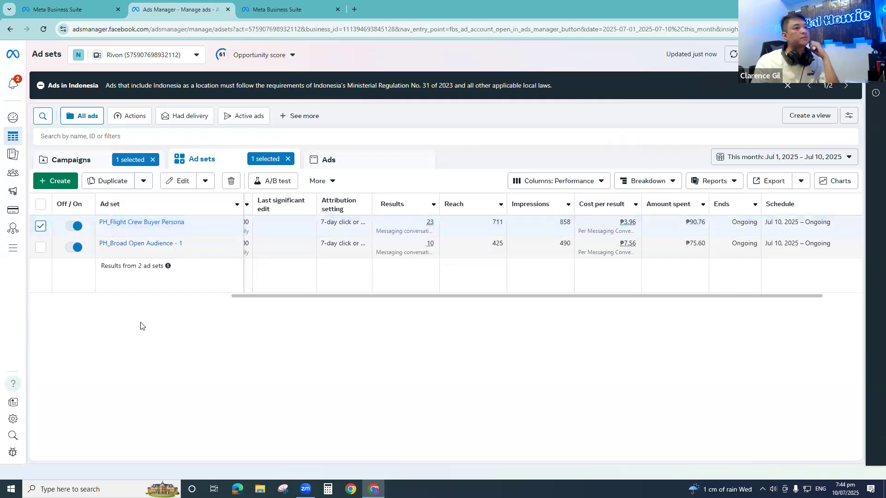
left_click(40, 226)
left_click(40, 247)
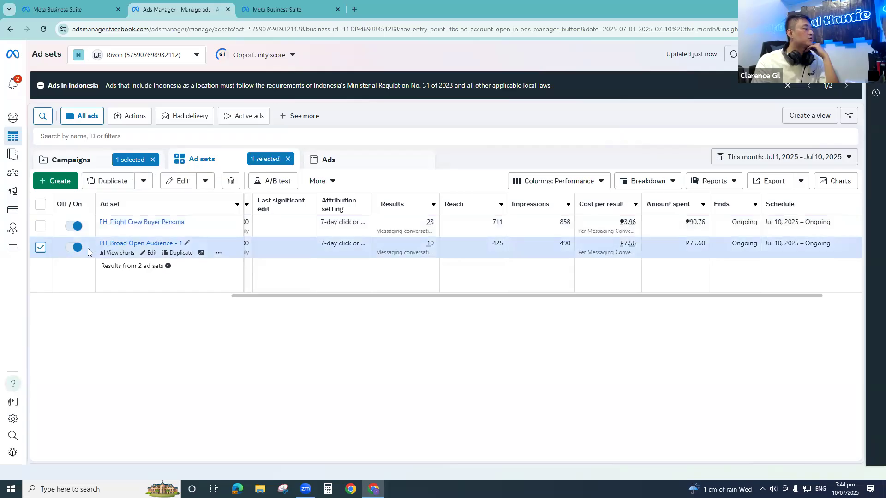
- Switch to the Meta Business Suite inbox and open the 7:25 PM customer conversation to read its ad ID label
left_click(272, 9)
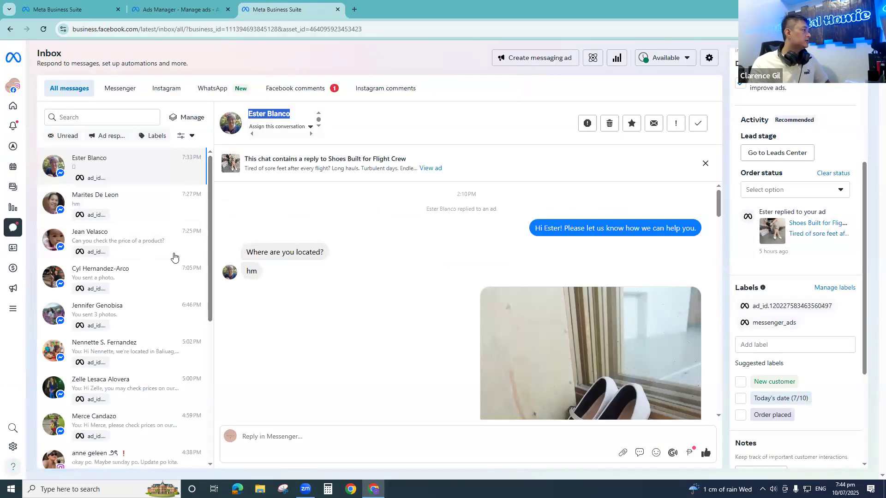
double_click(77, 240)
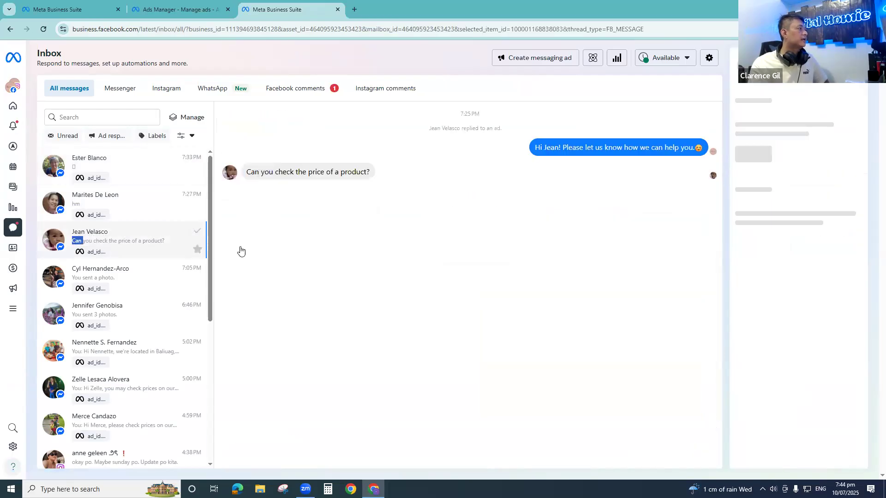
scroll(791, 332, "down", 5)
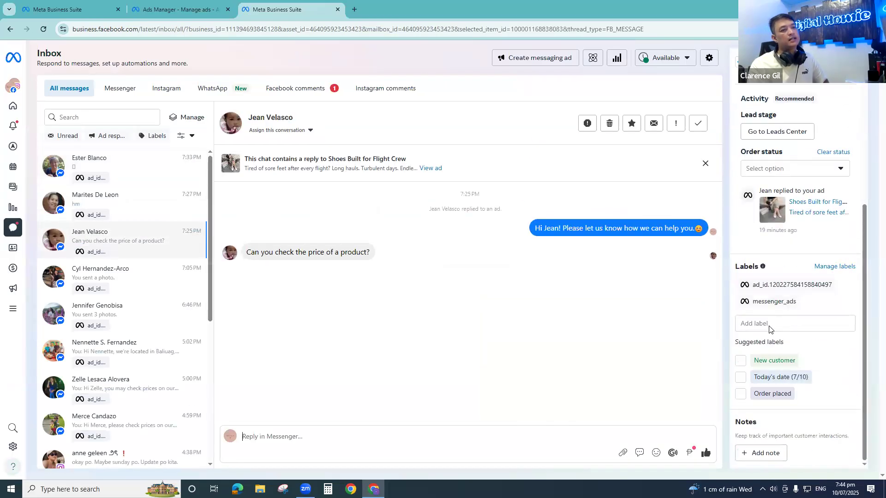
left_click(778, 323)
type("1")
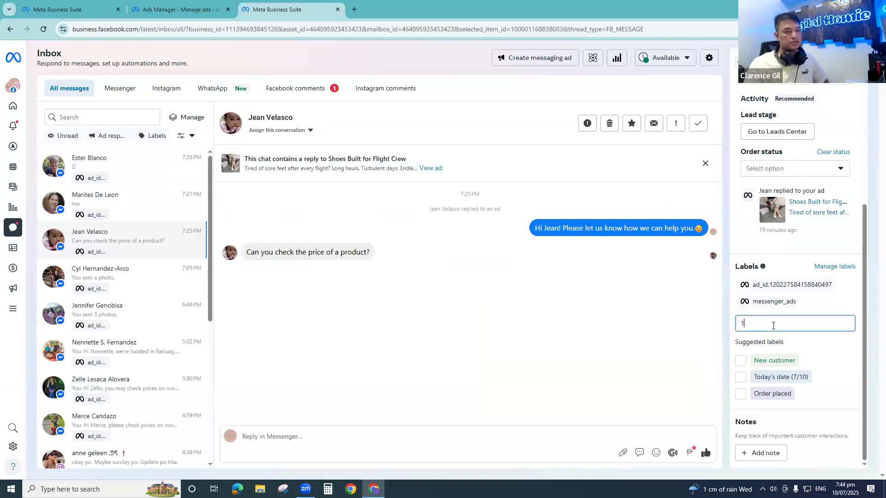
type("20227")
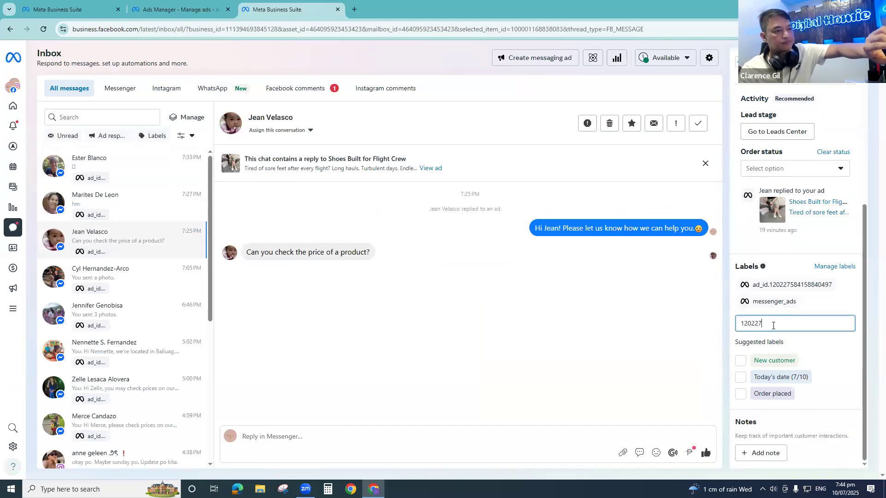
type("5841588404")
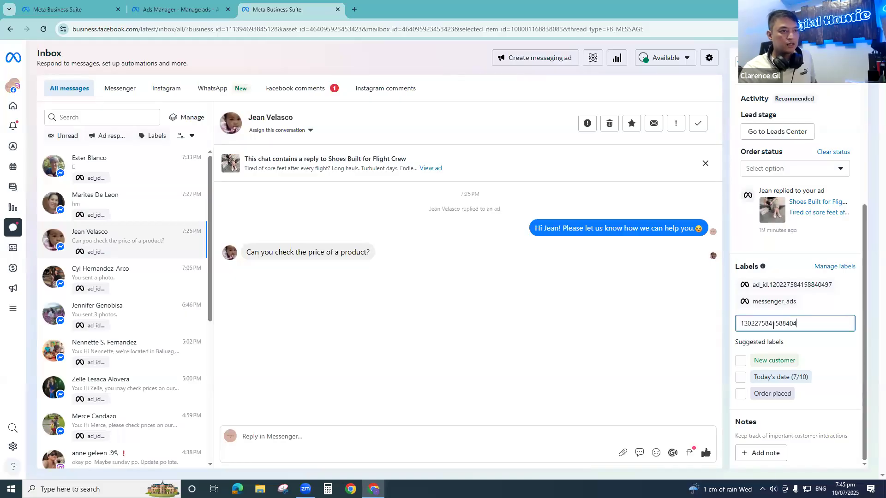
type("97")
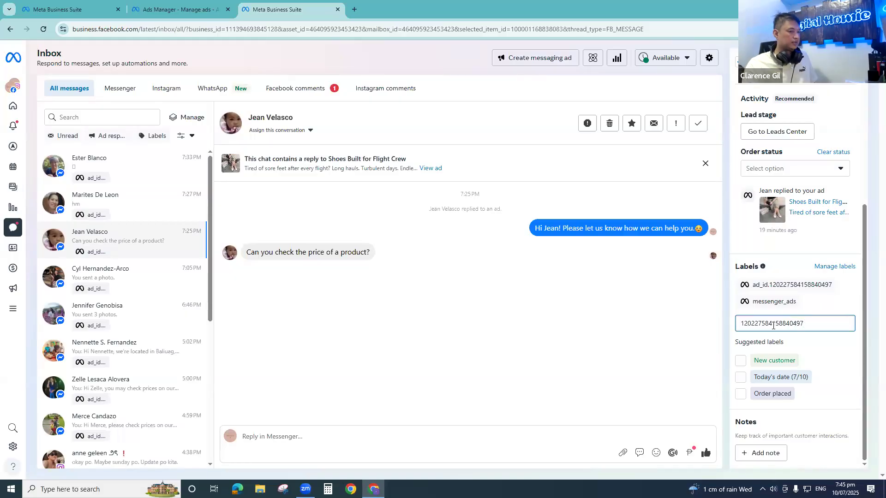
key("ctrl+a")
key("ctrl+x")
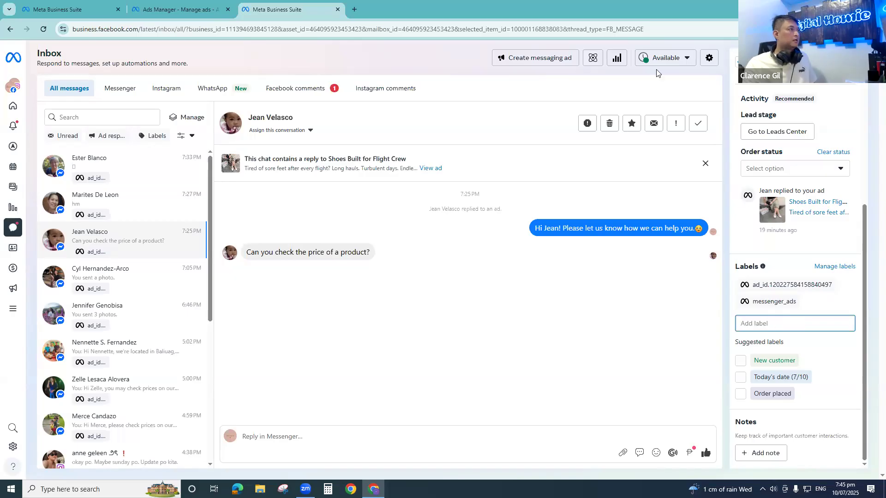
left_click(222, 4)
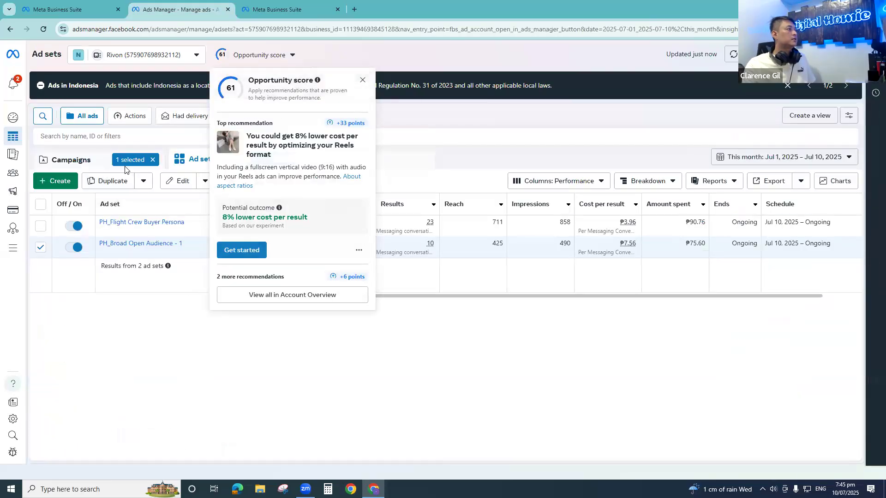
left_click(152, 160)
left_click(290, 160)
left_click(360, 160)
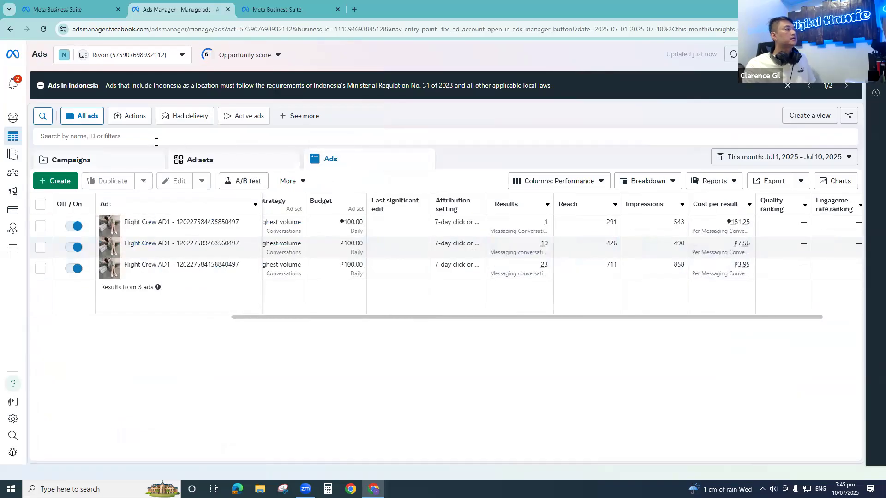
left_click(139, 135)
key("ctrl+v")
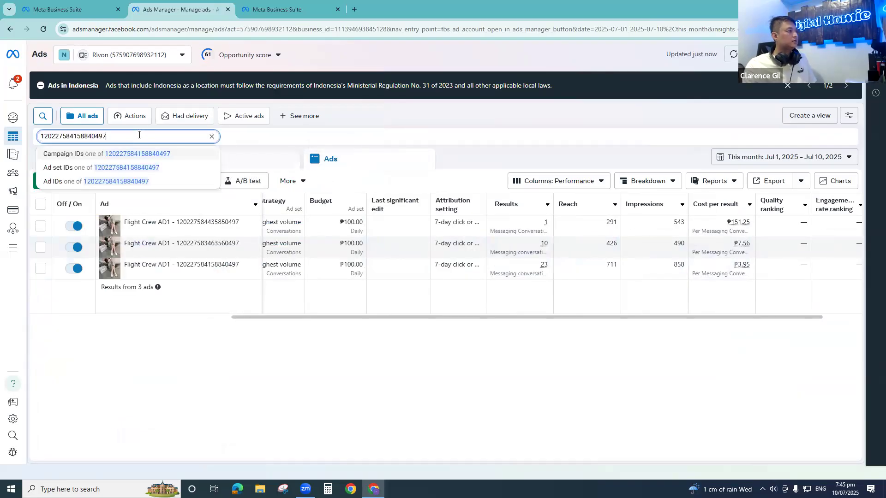
left_click(80, 183)
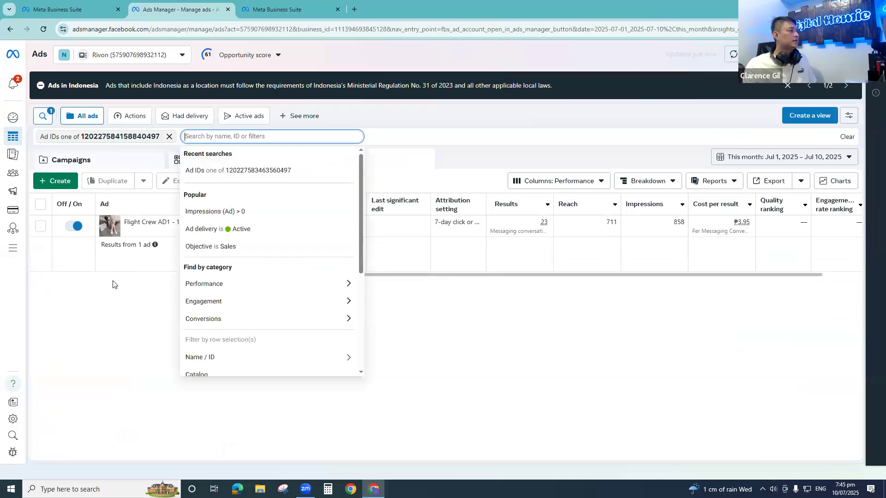
- Open the filtered Flight Crew AD1 ad's editor to check its campaign and ad set, and return to the unfiltered campaign list
left_click(40, 226)
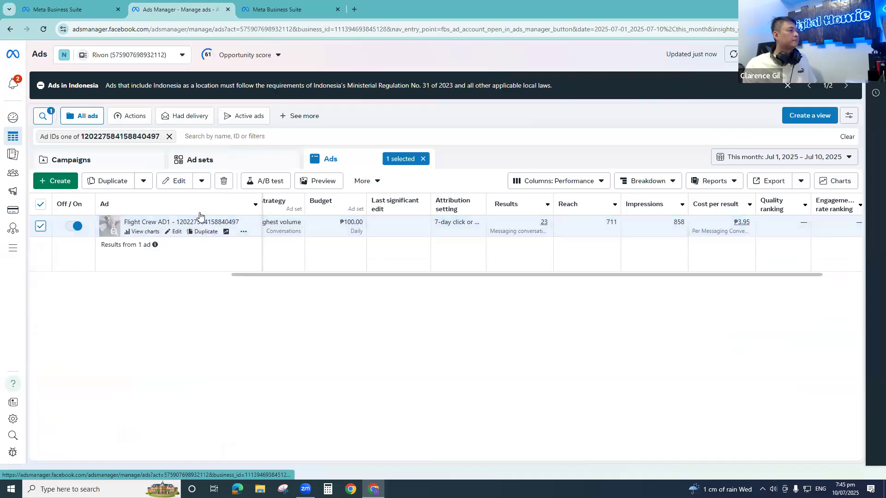
left_click(177, 184)
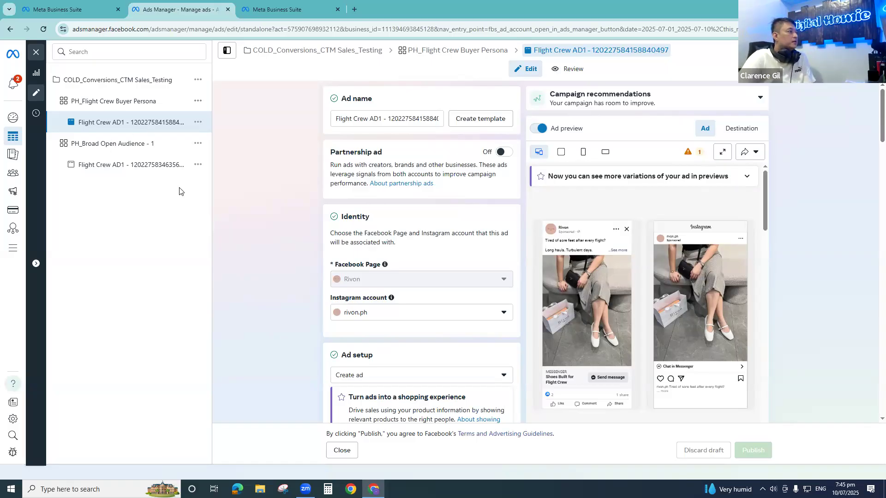
left_click(342, 450)
left_click(118, 168)
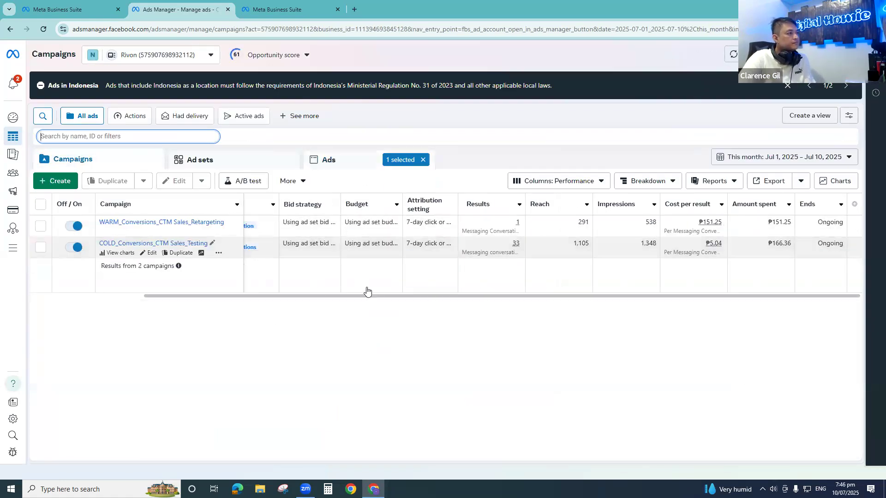
left_click_drag(384, 303, 194, 296)
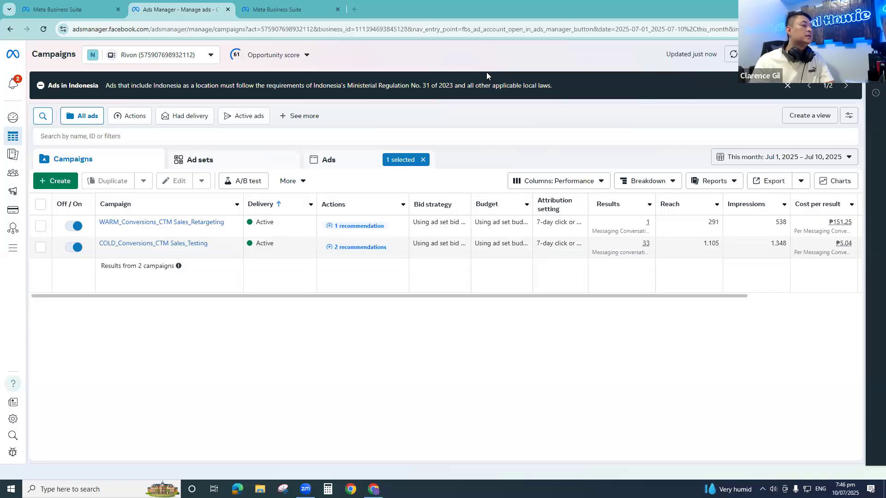
- Open a blank Notepad document, narrow its window, and place it over the campaign list
key("super")
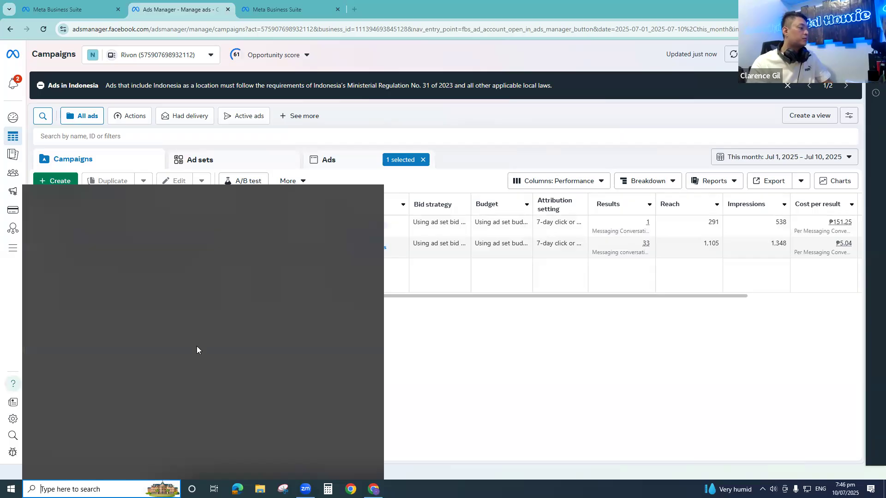
type("note")
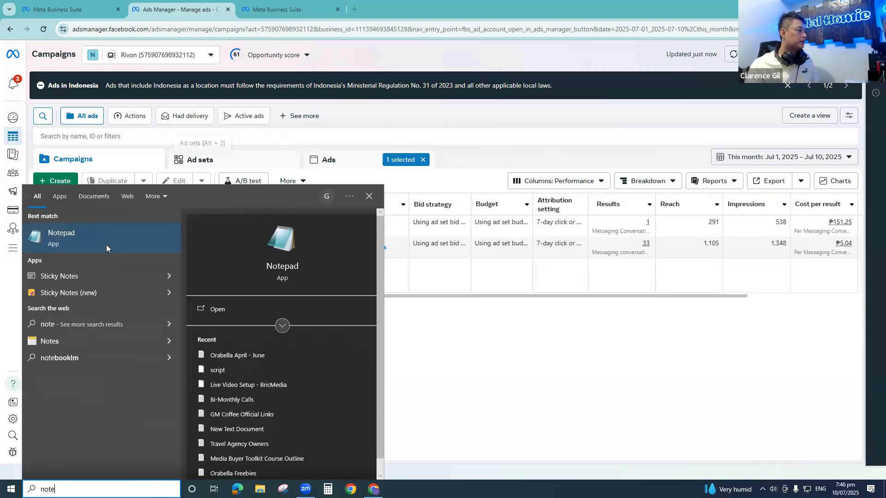
key("Return")
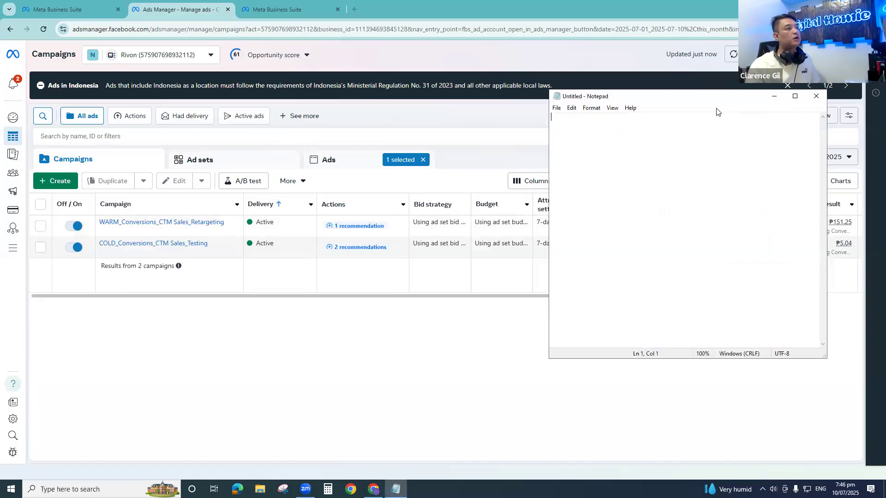
left_click_drag(715, 97, 402, 81)
left_click_drag(515, 133, 425, 148)
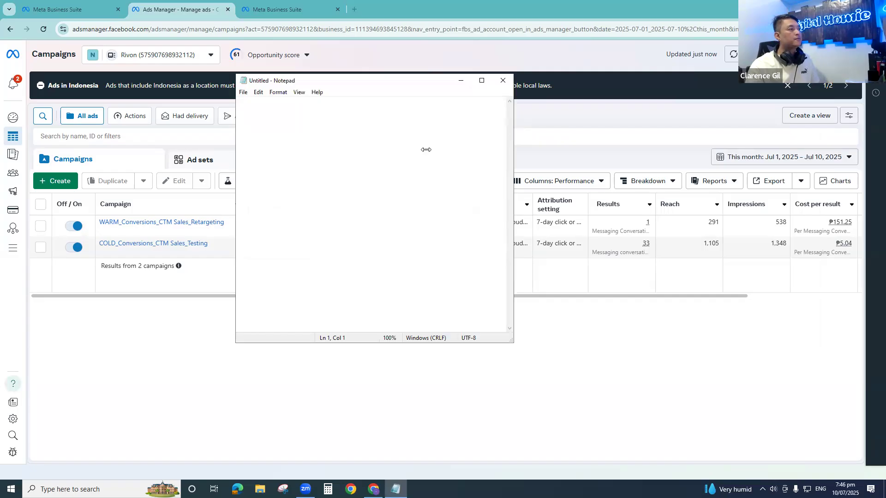
left_click_drag(386, 83, 398, 92)
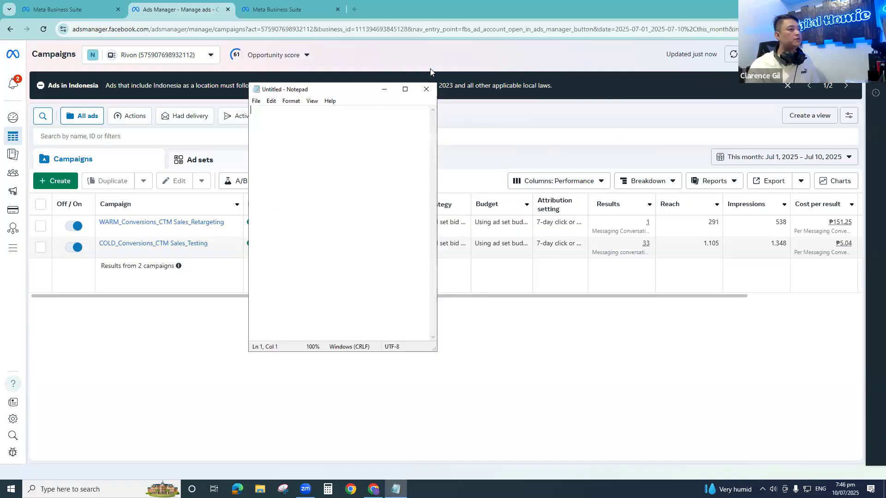
left_click(430, 73)
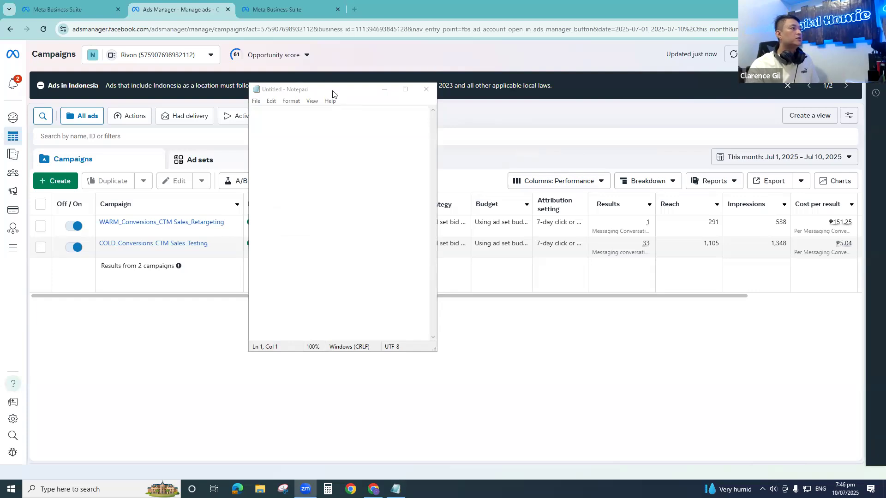
left_click_drag(332, 93, 355, 94)
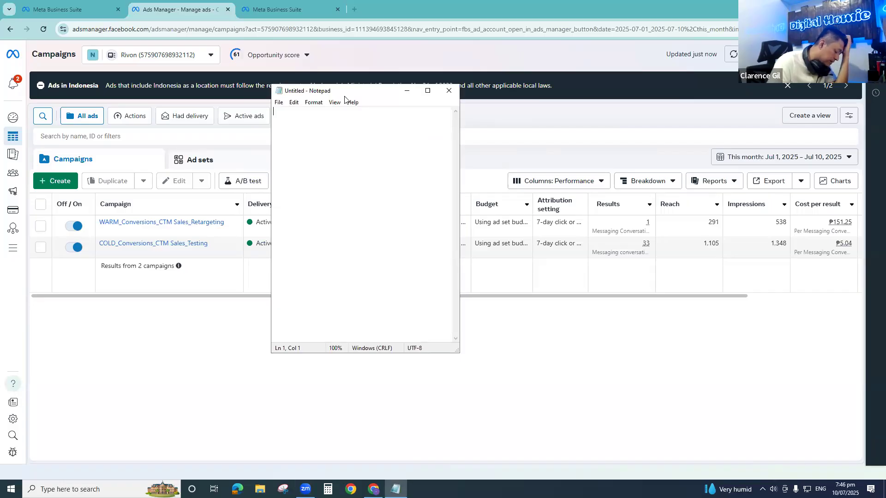
- List Number of Messages, Quality of Messages and Cost Per Message on separate lines in the note, with blank lines above them
key("Return")
key("Return")
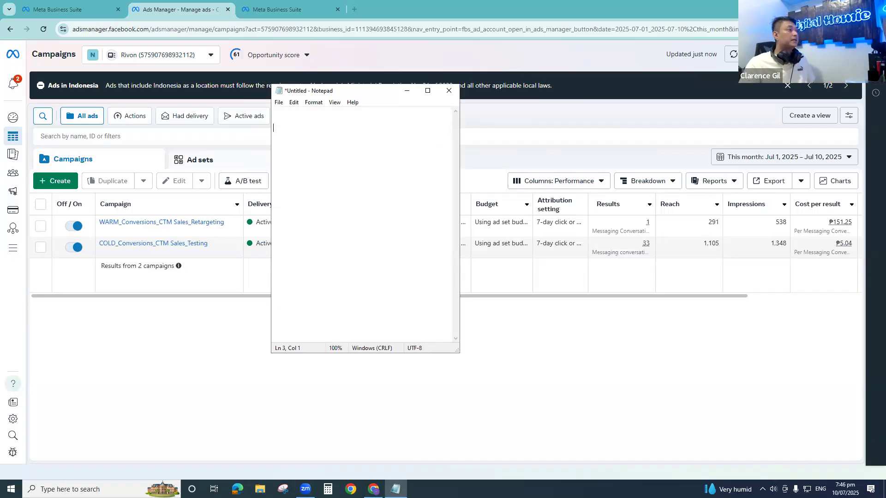
type("Number of Messages ")
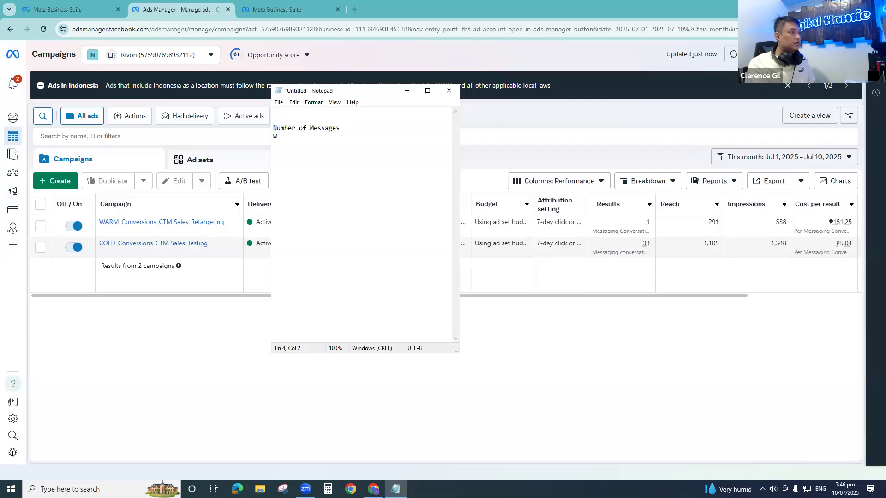
type("Quality of Messages Cost Per ")
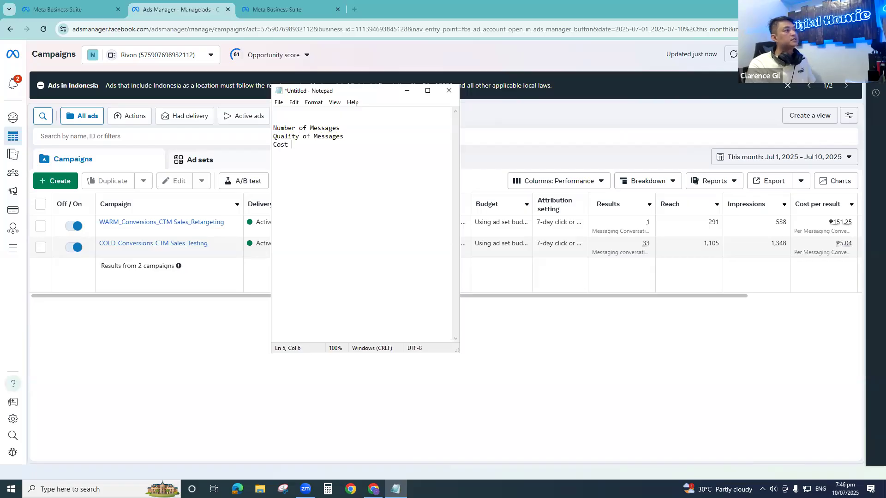
type("Message")
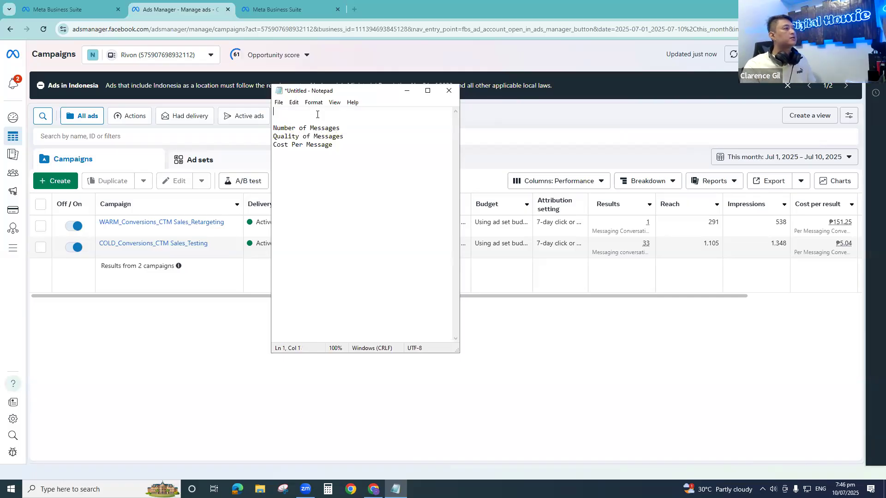
key("Return")
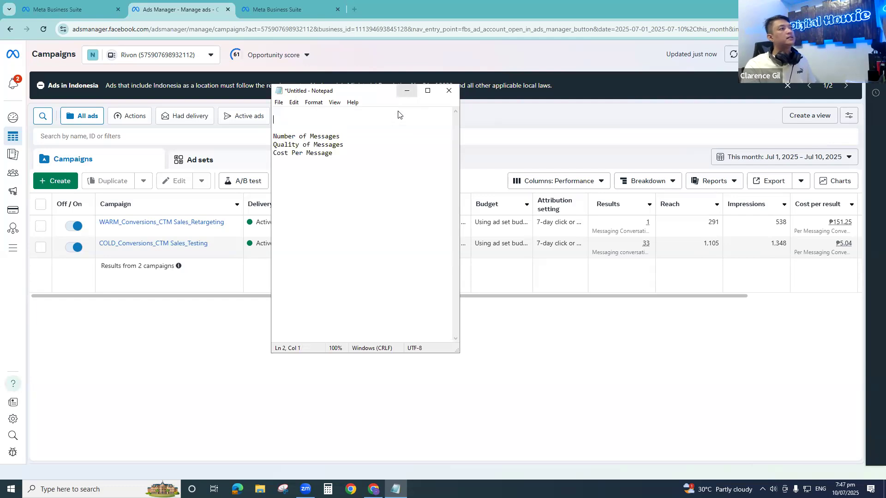
- Put the note aside, bring the campaigns' Amount spent column into view, and place the Calculator clear of the results columns
left_click(406, 91)
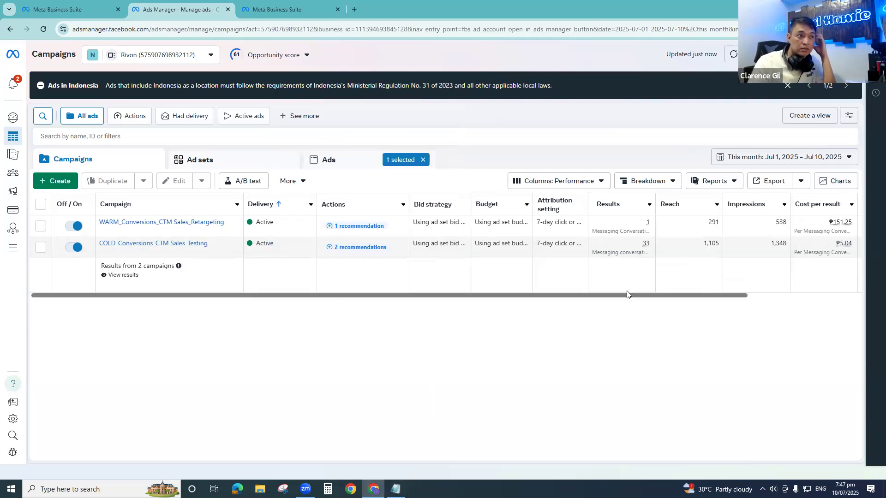
left_click_drag(629, 296, 720, 289)
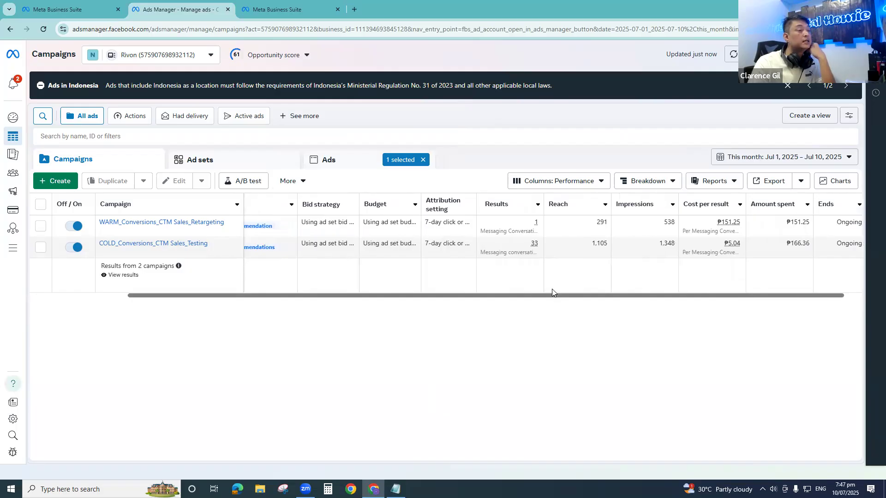
left_click(328, 489)
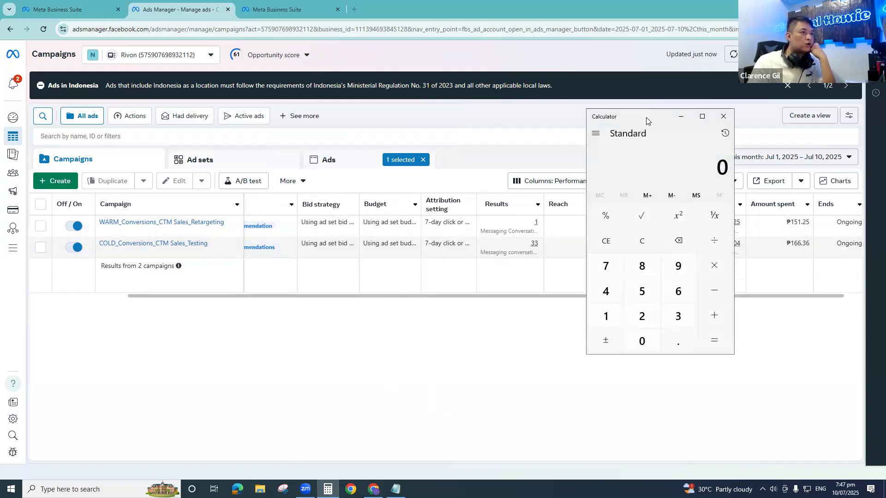
left_click_drag(647, 121, 304, 114)
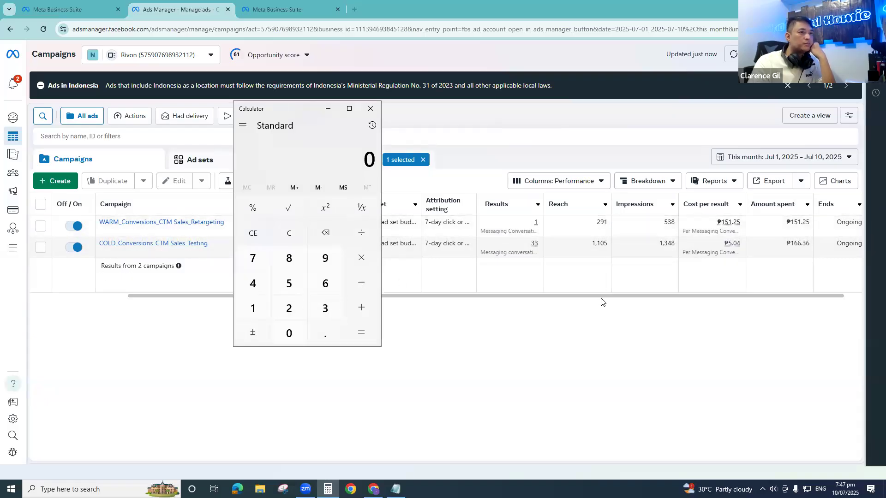
left_click_drag(601, 296, 781, 287)
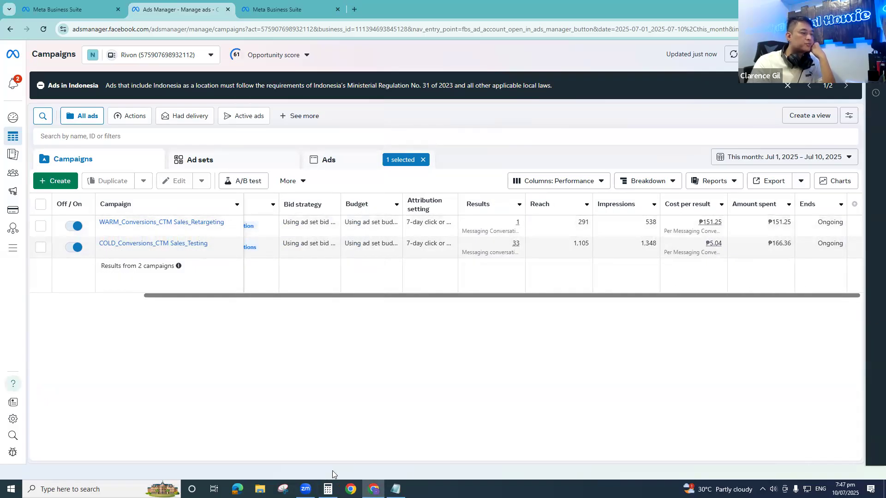
- Add the amounts spent by the retargeting and testing campaigns in the Calculator, 151.25 + 166.36
left_click(328, 489)
left_click(253, 308)
left_click(289, 283)
left_click(253, 308)
left_click(325, 333)
left_click(289, 309)
left_click(289, 284)
left_click(361, 308)
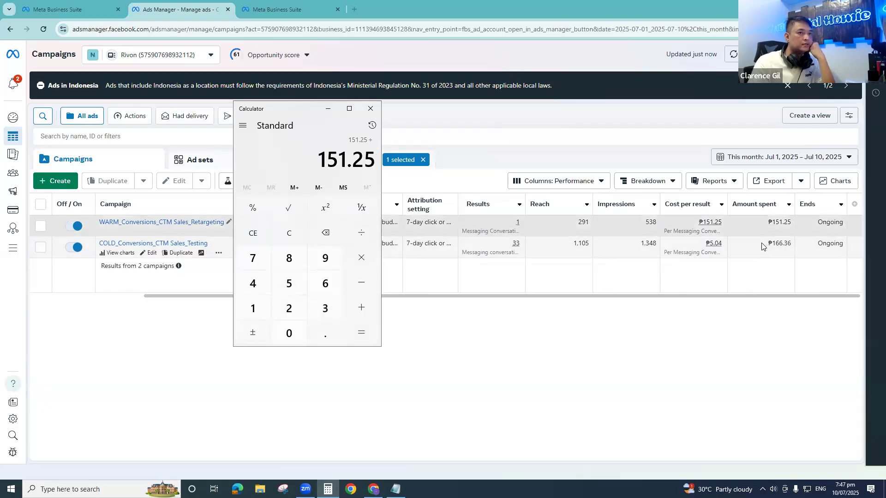
left_click(253, 308)
left_click(325, 283)
left_click(325, 284)
left_click(325, 333)
left_click(325, 308)
left_click(326, 283)
left_click(360, 332)
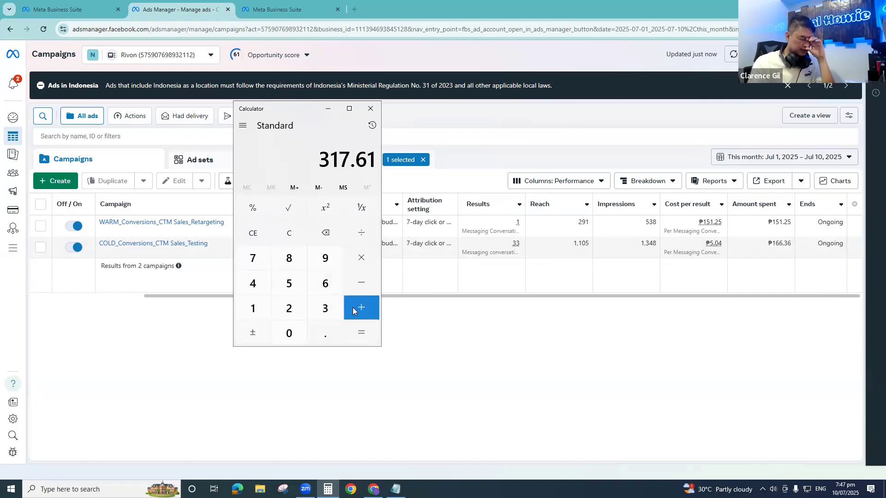
left_click_drag(319, 157, 375, 158)
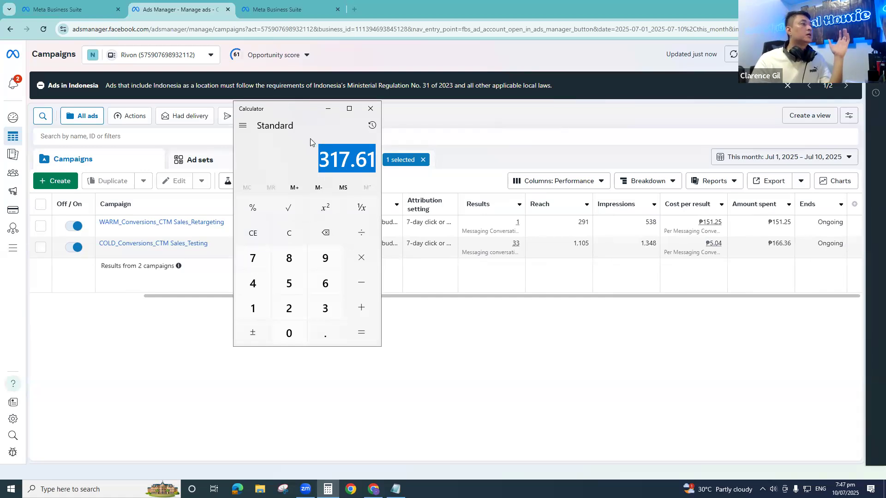
left_click(318, 152)
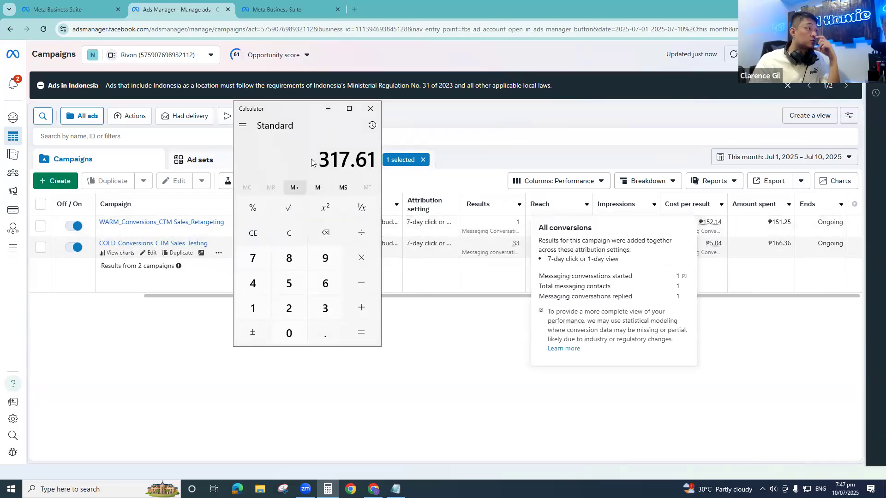
- Divide the total spend by the 34 messaging results and copy the quotient's digits up to two decimals
left_click(360, 231)
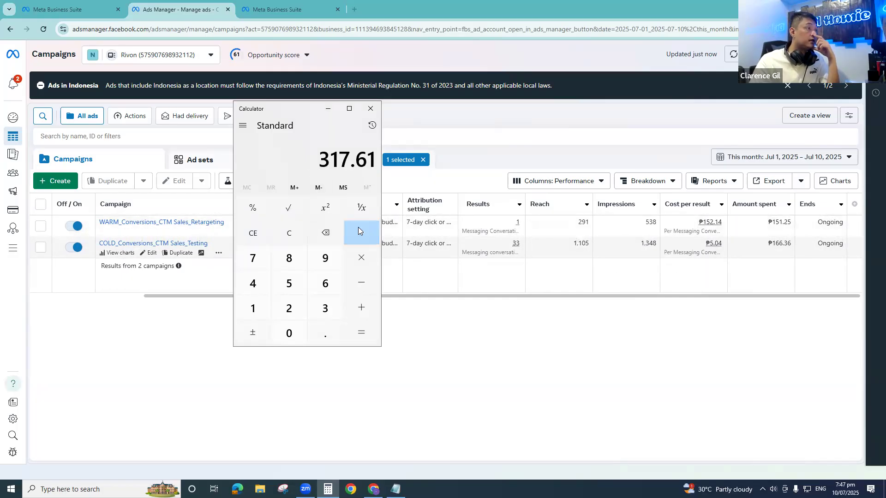
left_click(328, 308)
left_click(263, 286)
left_click(364, 333)
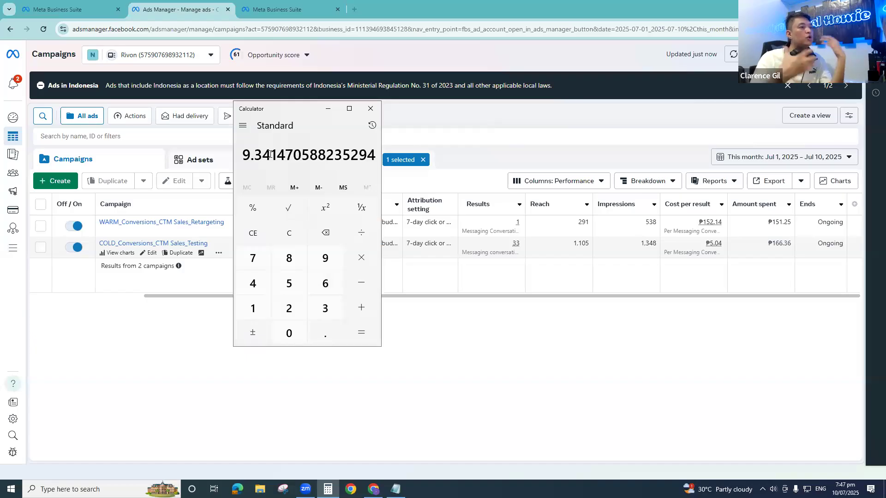
left_click_drag(219, 147, 285, 155)
key("ctrl+c")
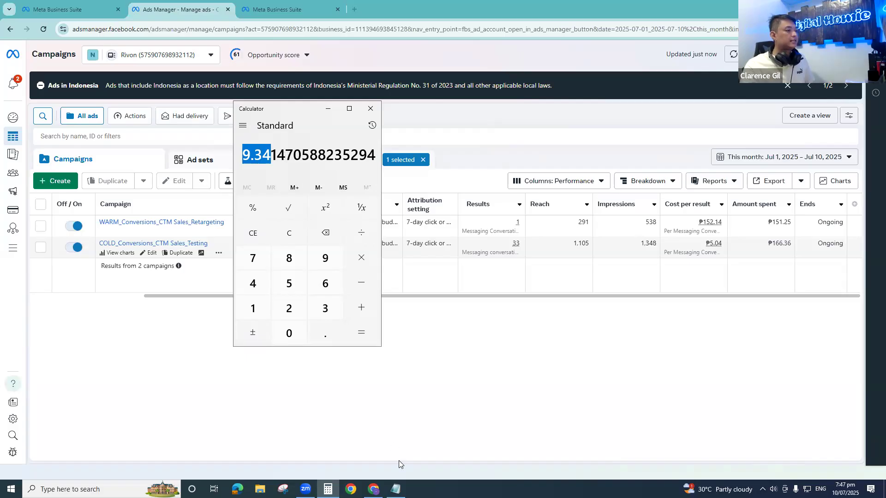
- Change the note's last line to "Average Cost Per Message - 9.34" and add a dash after Quality of Messages
left_click(396, 489)
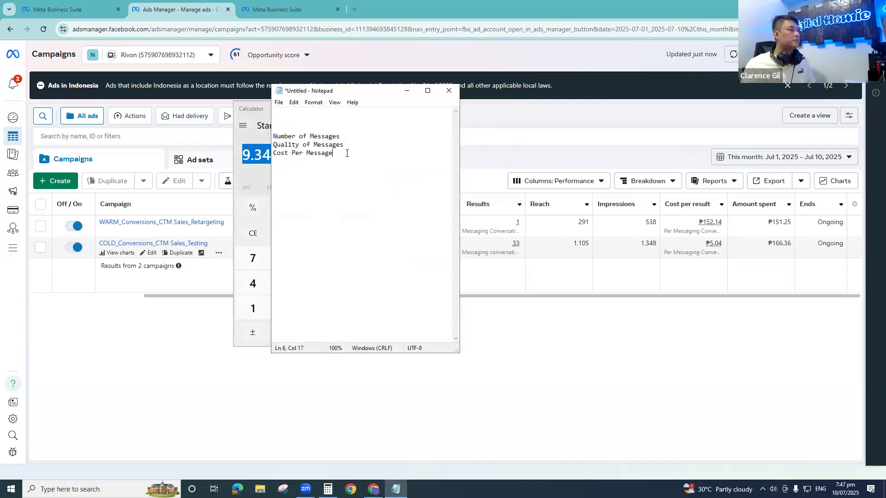
key("ctrl+v")
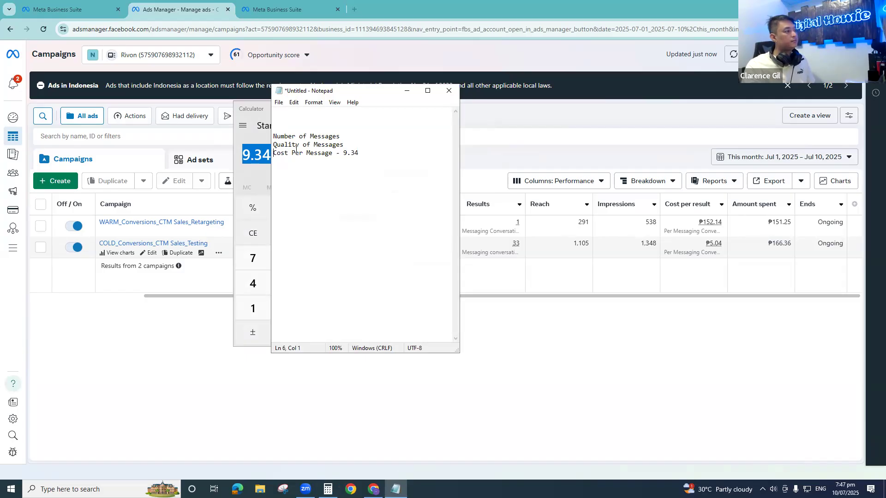
type("Average")
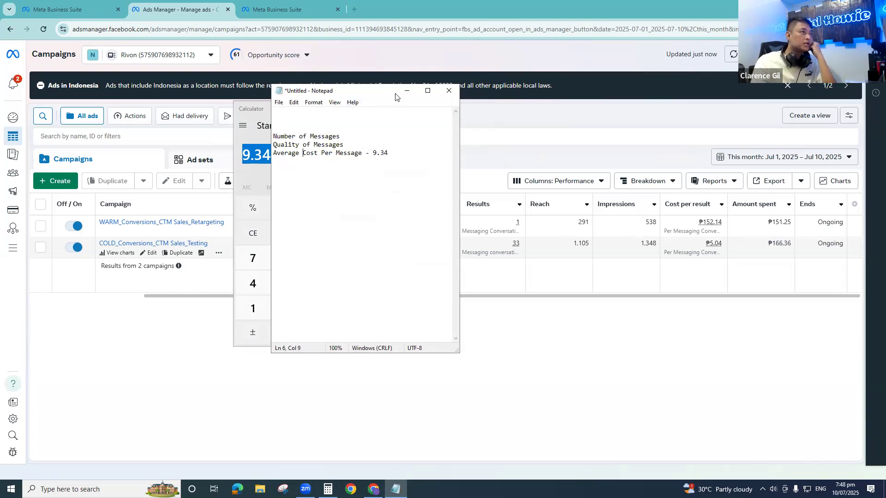
left_click_drag(343, 145, 273, 145)
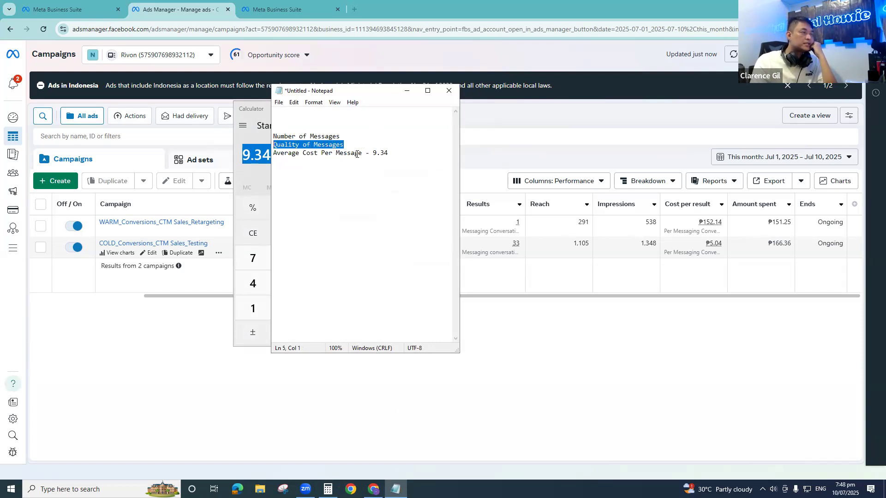
left_click(351, 146)
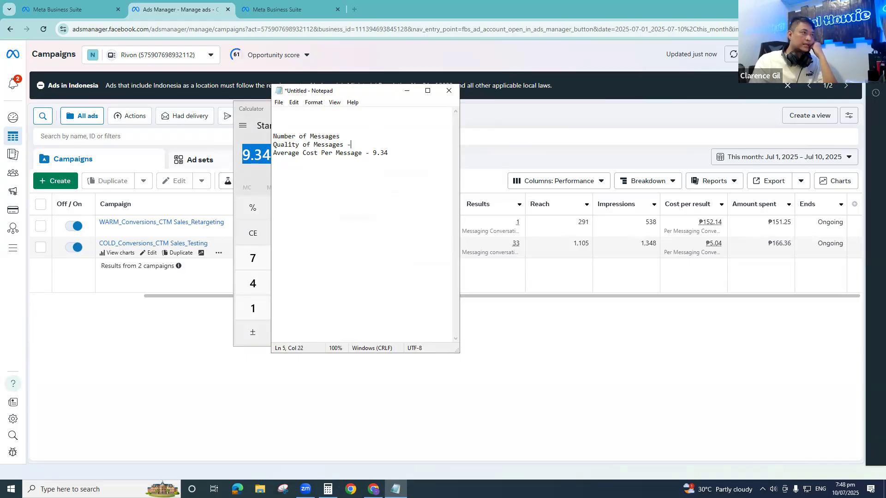
- Switch to the Meta Business Suite inbox and look through the conversation list for older chats with ad ID labels
left_click(287, 9)
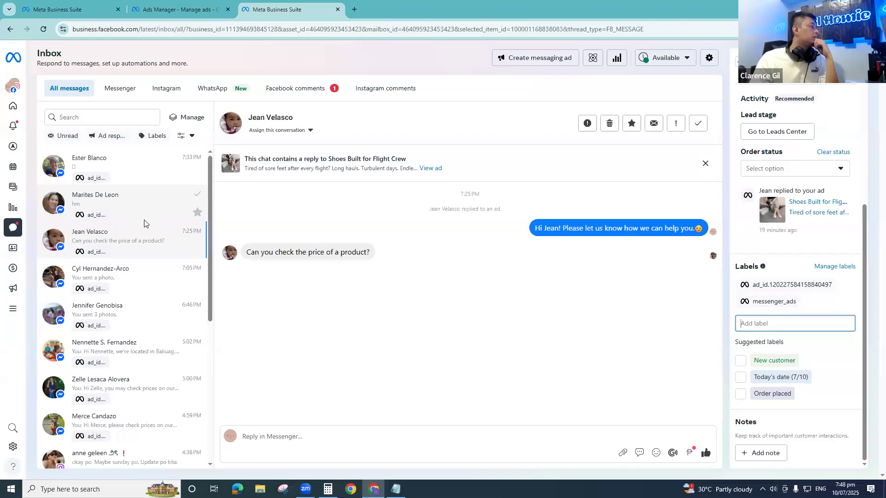
scroll(142, 221, "down", 5)
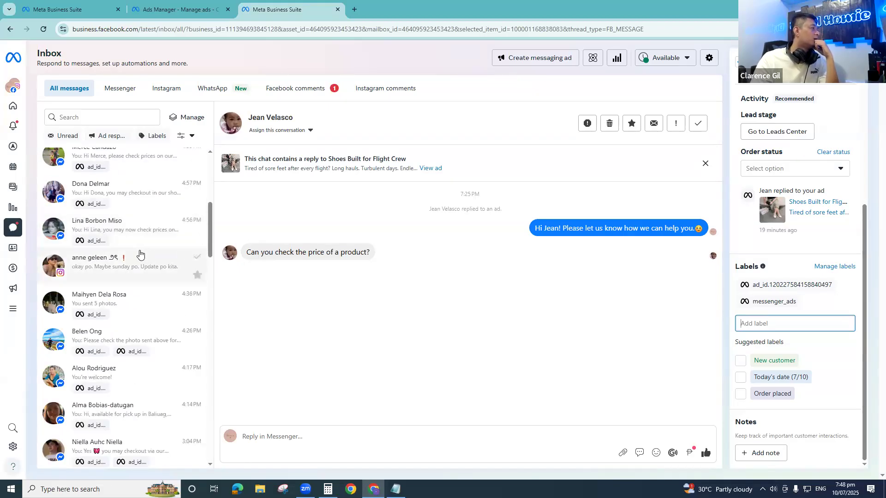
scroll(138, 263, "down", 4)
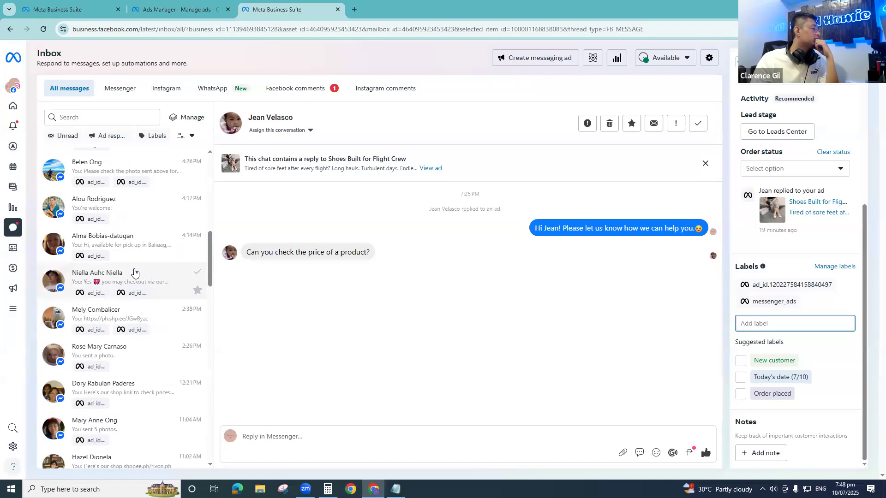
scroll(134, 273, "down", 10)
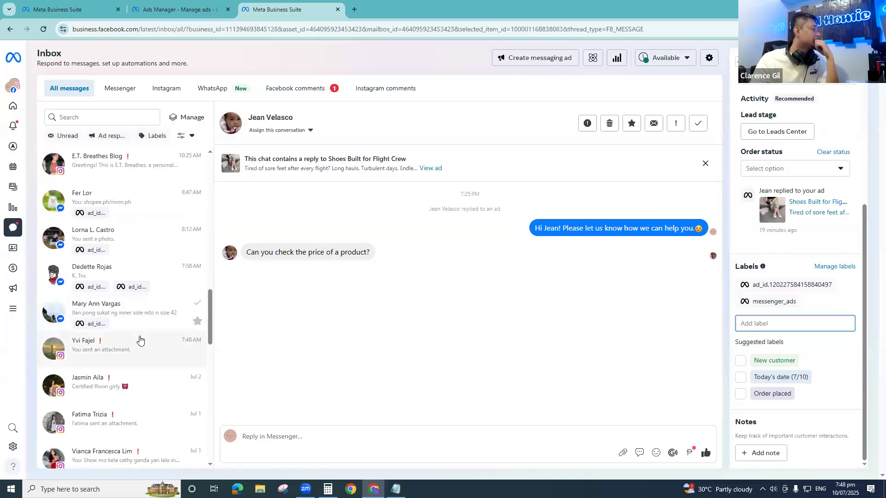
scroll(139, 342, "down", 4)
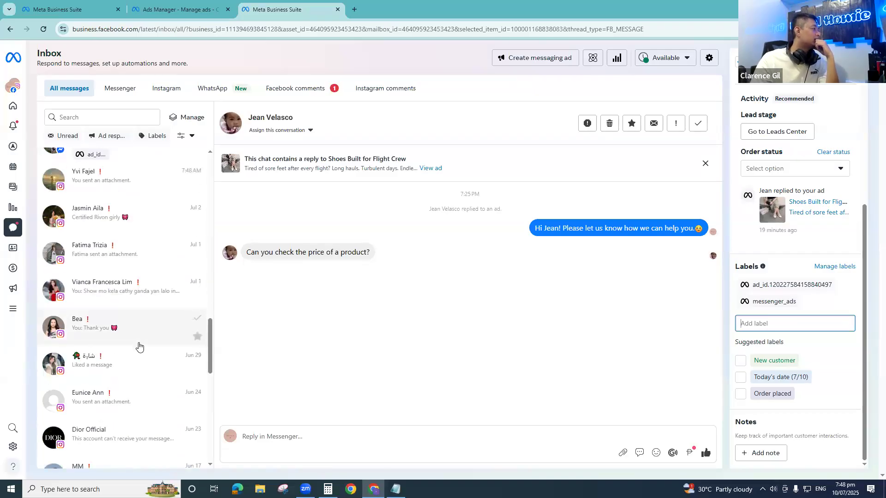
scroll(138, 343, "down", 10)
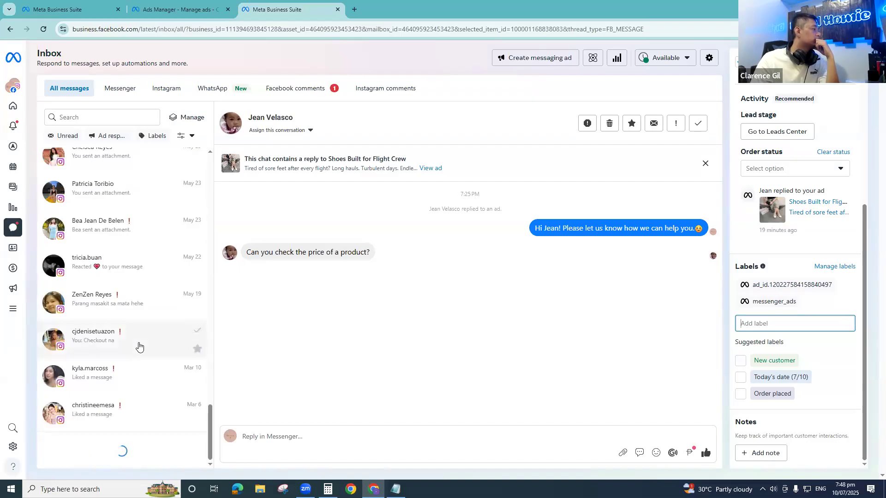
scroll(132, 342, "down", 4)
scroll(134, 341, "up", 10)
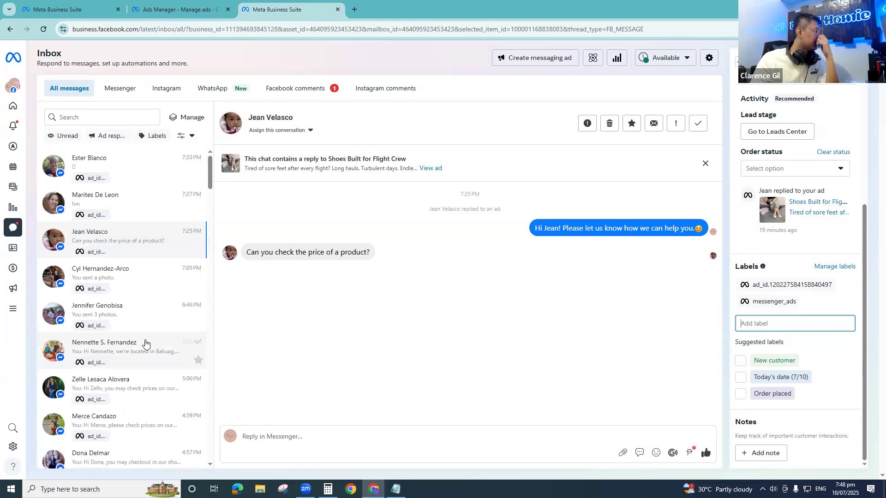
scroll(145, 346, "down", 10)
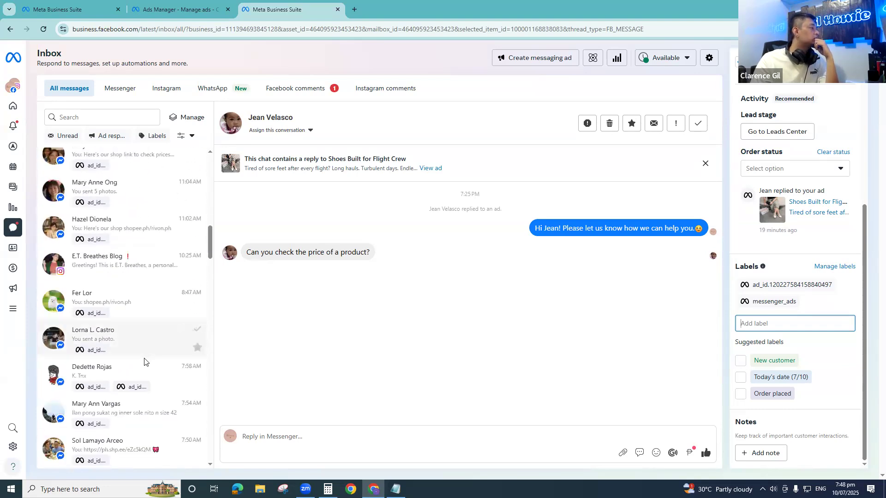
scroll(144, 362, "down", 5)
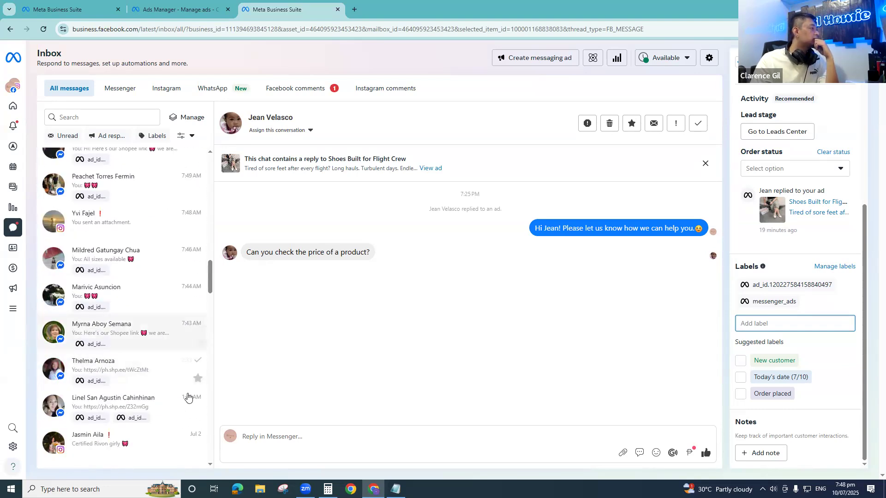
- Open the ad-labelled 2:33 AM and 1:45 AM conversations to check the customers' questions and the replies sent
left_click(133, 376)
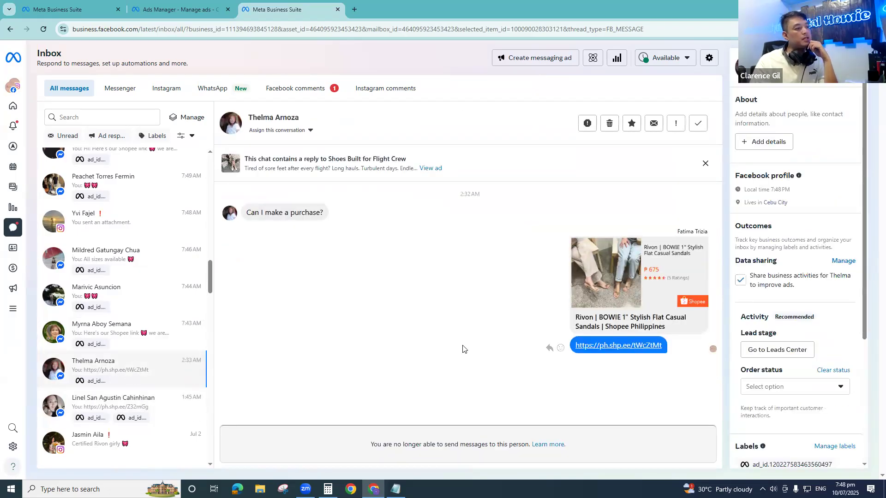
left_click_drag(384, 445, 438, 446)
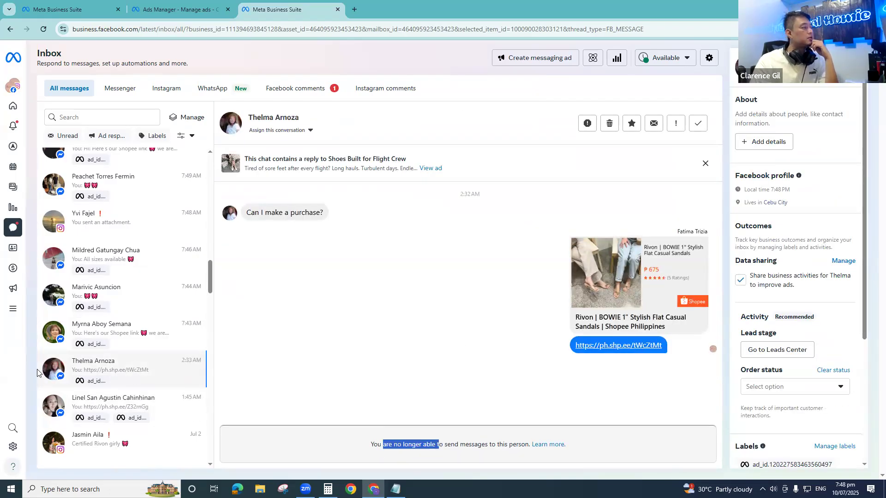
left_click(108, 408)
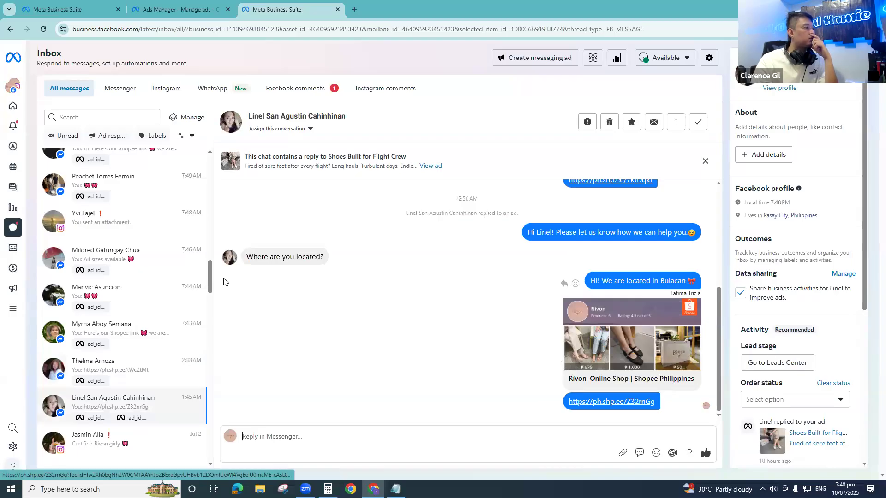
scroll(133, 360, "down", 10)
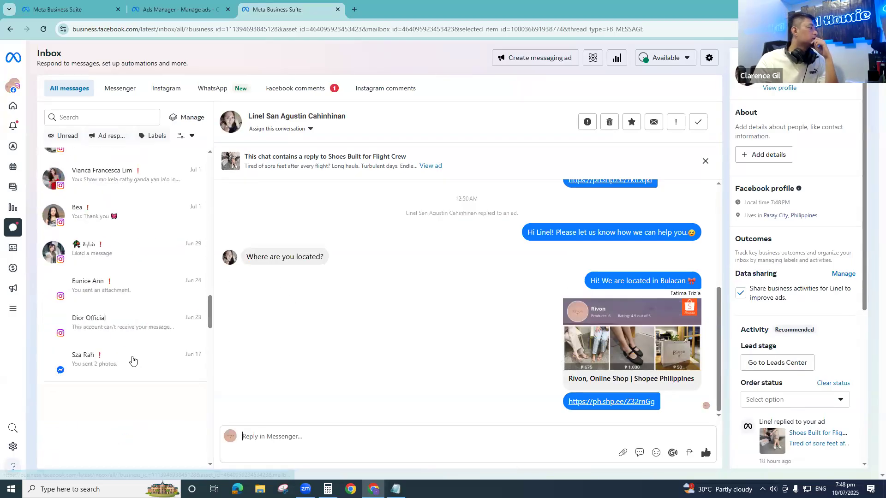
- Open the Dior Official conversation and the June 17 chat directly below it to check the messages and photos sent
left_click(104, 329)
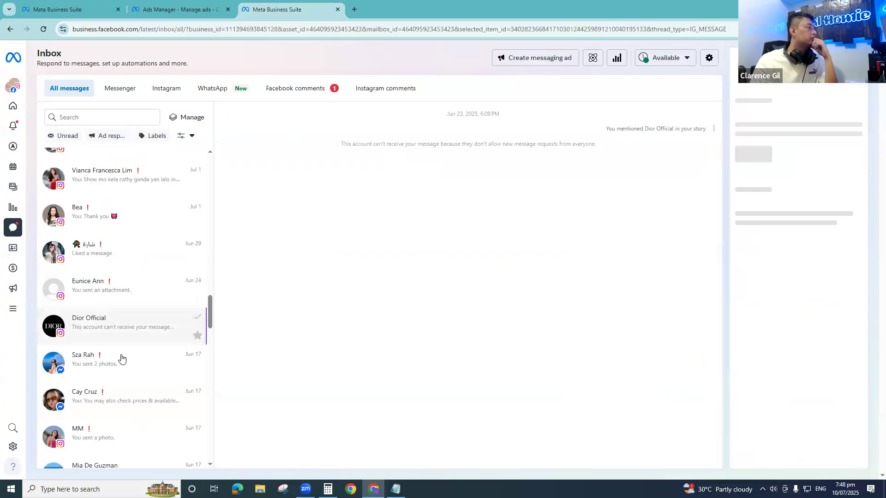
left_click(120, 360)
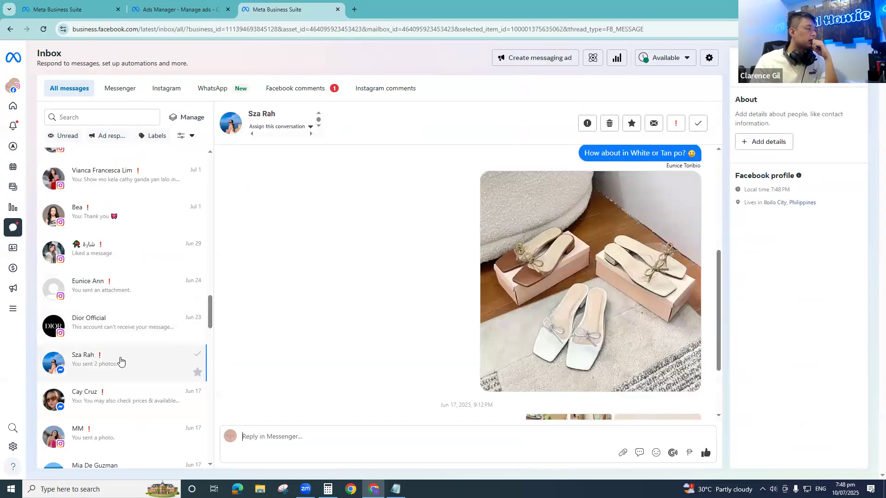
scroll(428, 313, "down", 2)
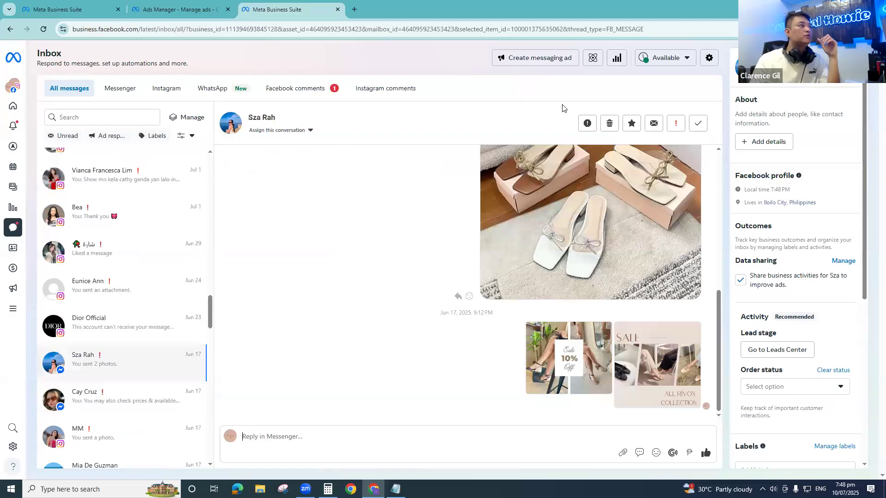
- Switch to Ads Manager and open the COLD_Conversions_CTM Sales_Testing campaign's settings to check its campaign objective
left_click(175, 9)
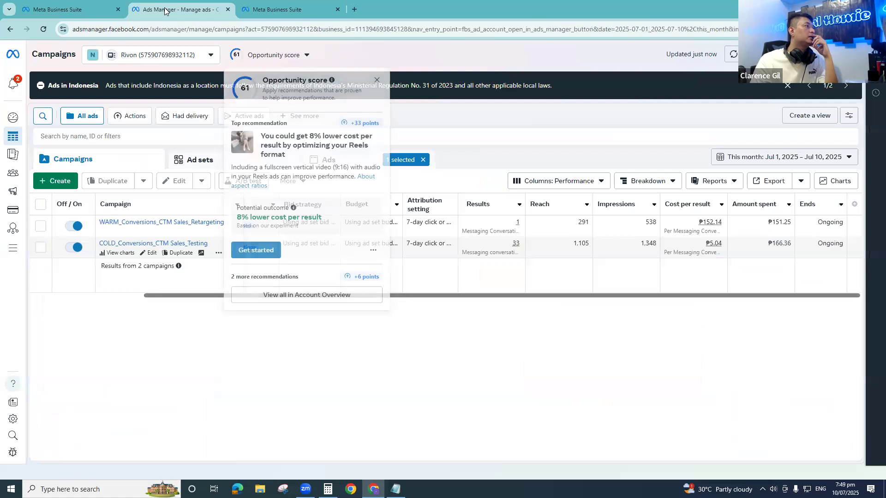
left_click(479, 70)
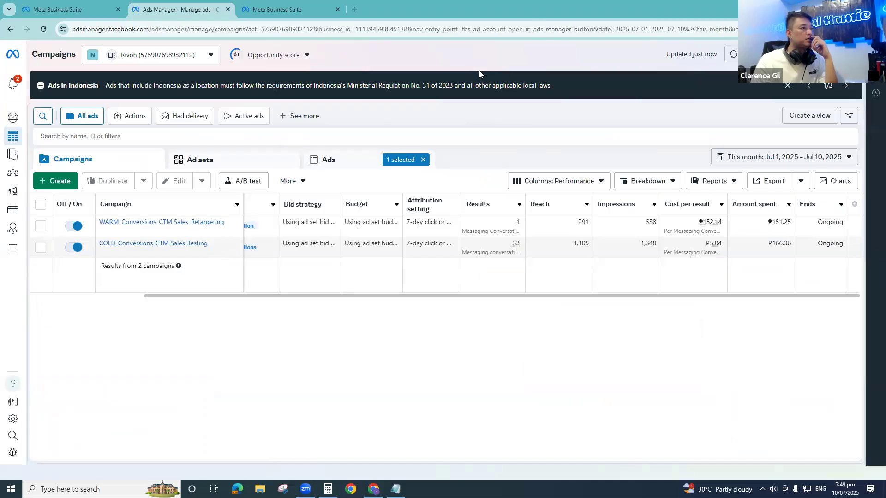
left_click_drag(271, 296, 83, 301)
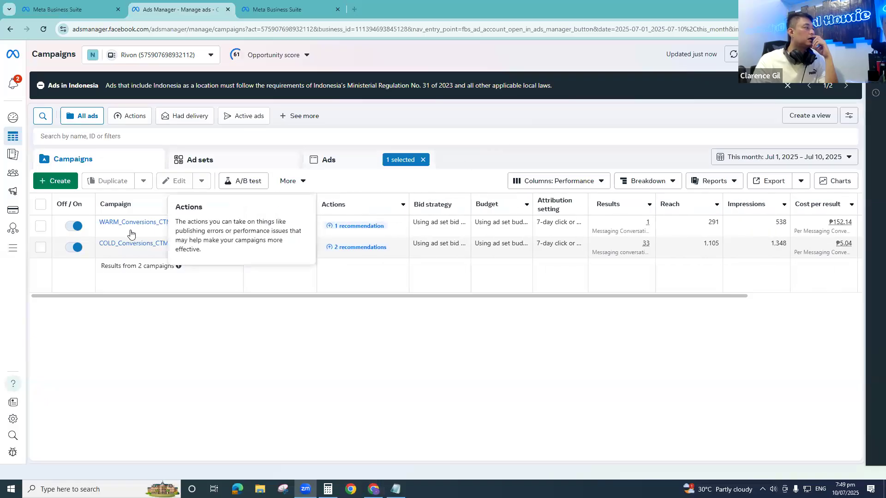
left_click(83, 239)
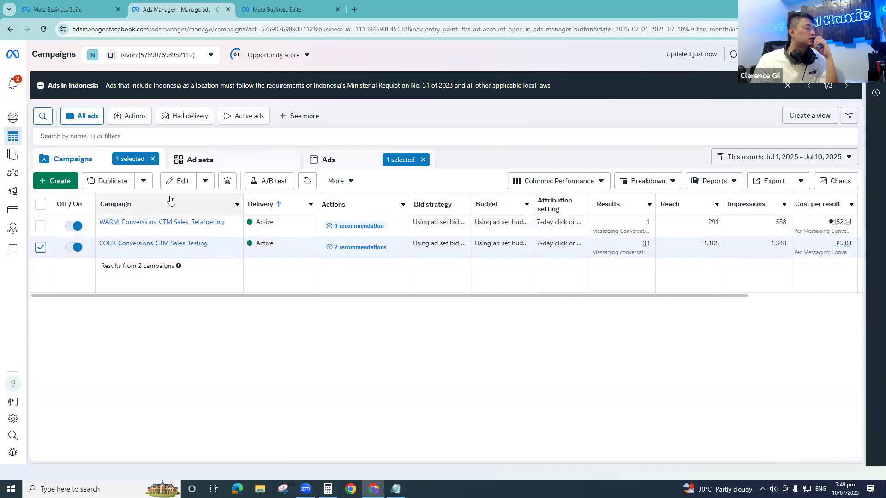
left_click(179, 181)
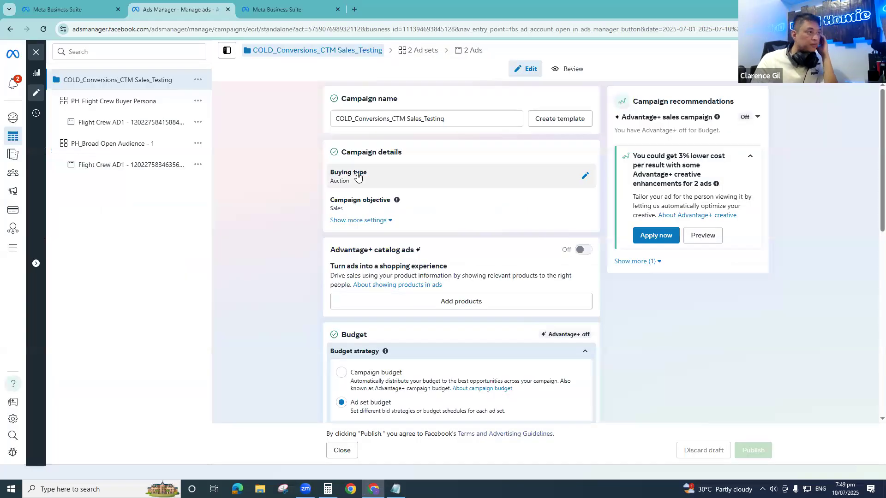
scroll(327, 216, "down", 8)
scroll(327, 215, "up", 8)
double_click(336, 208)
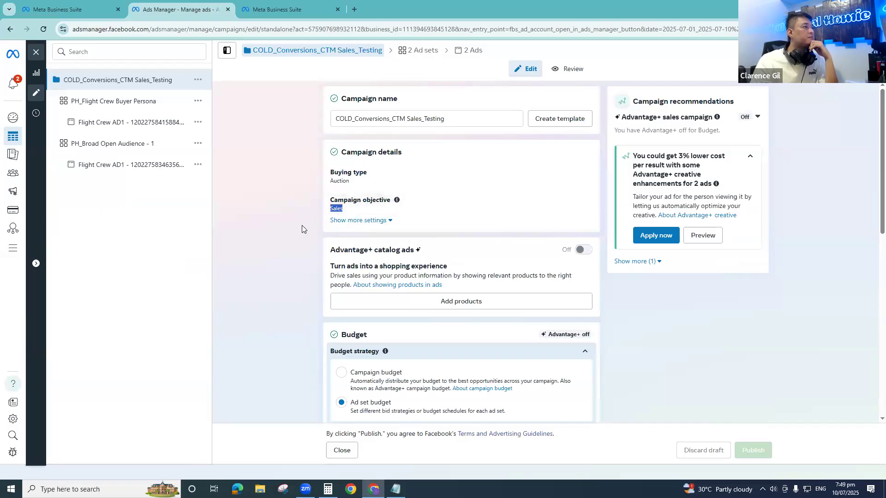
scroll(332, 246, "down", 7)
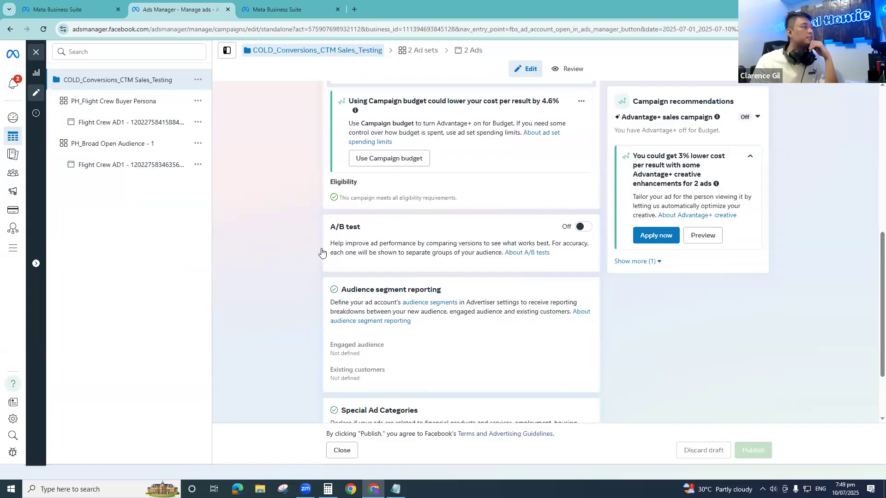
- Check the conversion location of the PH_Flight Crew Buyer Persona ad set, close the editor and return to the campaign list
left_click(126, 107)
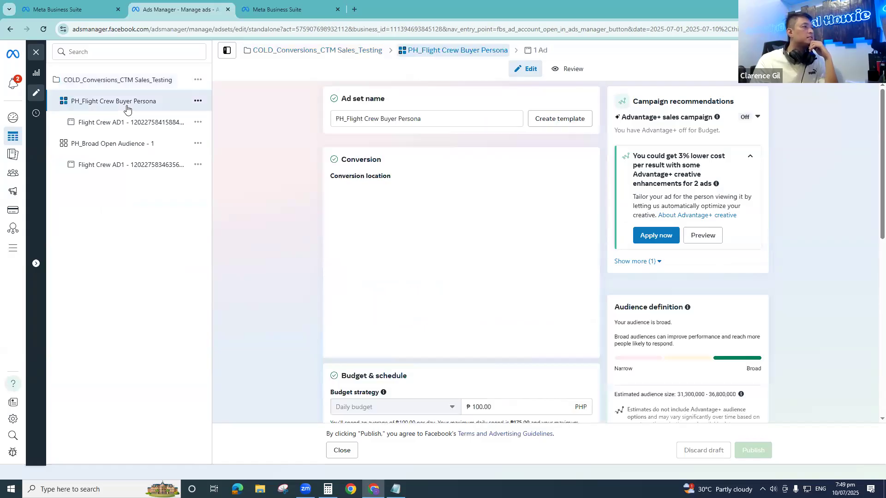
scroll(326, 283, "down", 4)
scroll(385, 206, "up", 4)
left_click_drag(394, 169, 283, 169)
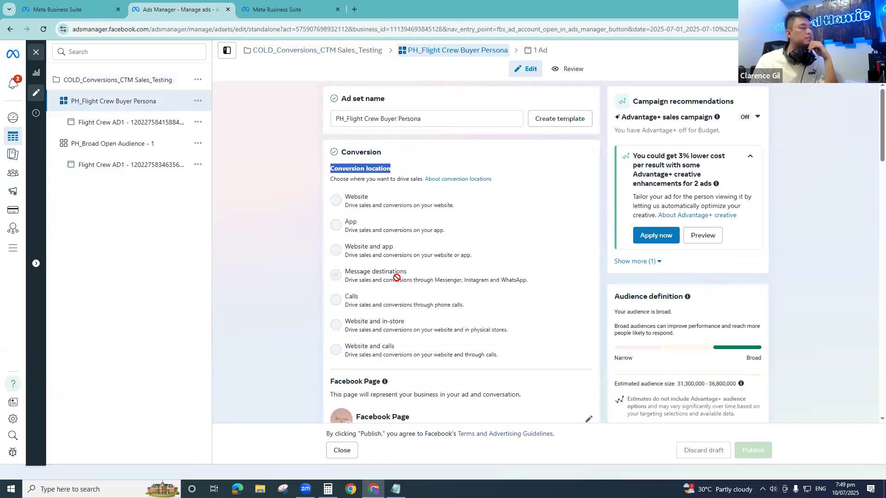
mouse_move(397, 277)
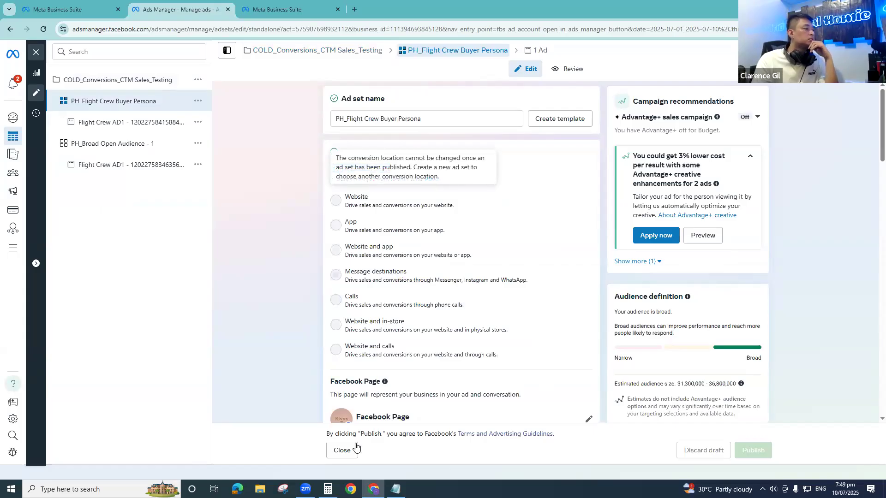
left_click(342, 450)
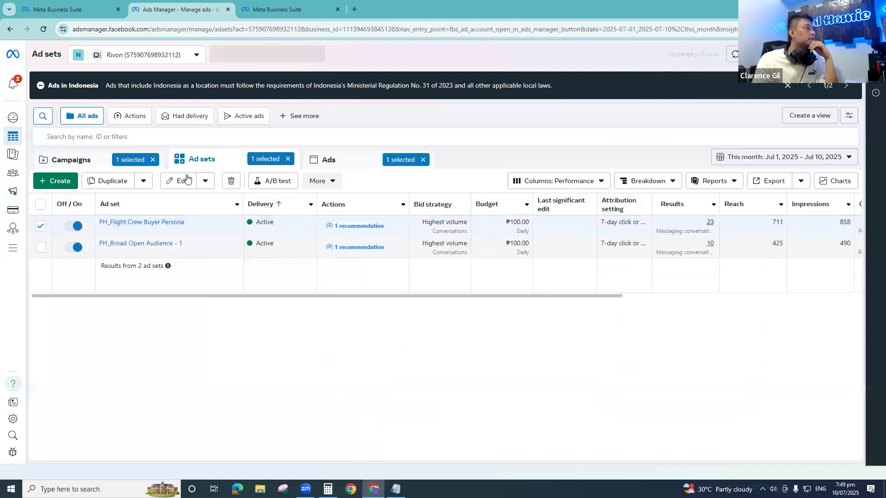
left_click(98, 162)
- Switch to the Notepad note and add the heading "Metrics Messaging:" with a blank line below it, above Number of Messages
left_click(395, 489)
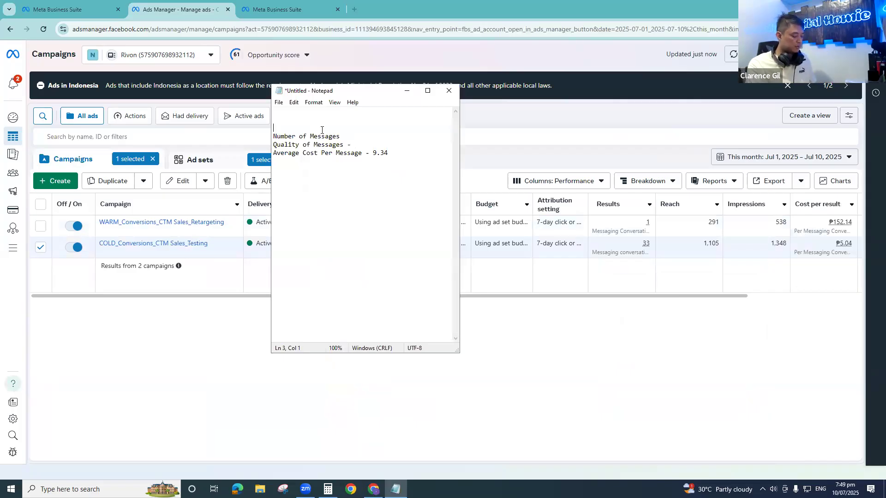
type("ic")
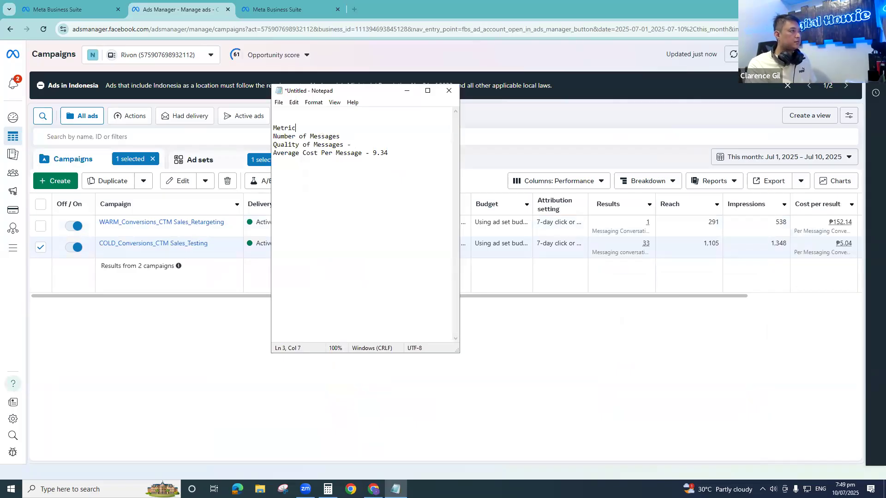
type("s Messaging")
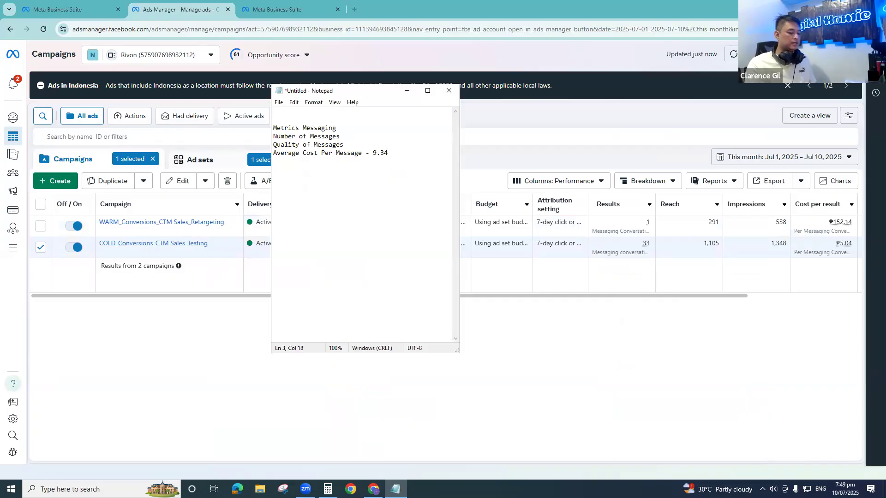
type(":")
key("Return")
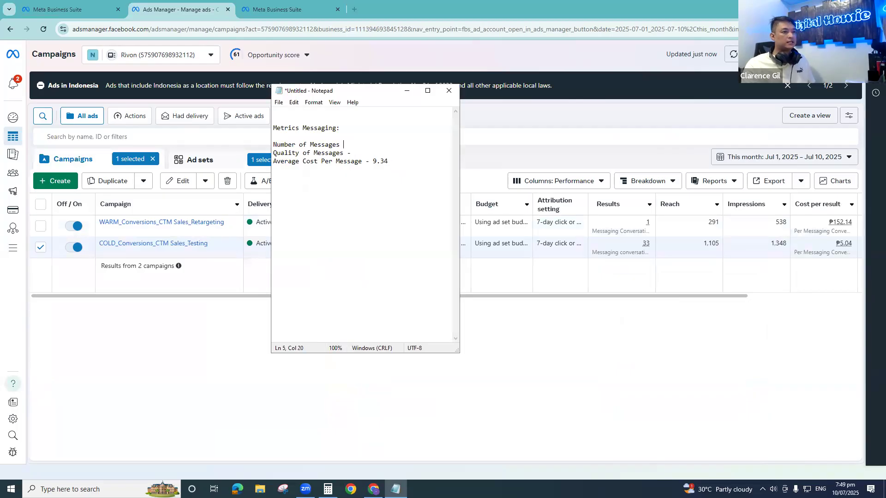
- Complete the note's first two lines as "Number of Messages - 34" and "Quality of Messages - Good / Bad"
type("34")
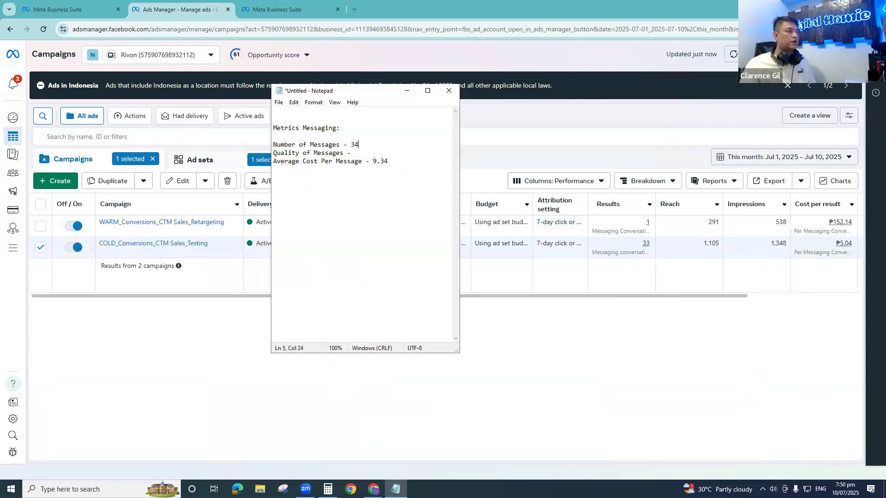
left_click(363, 152)
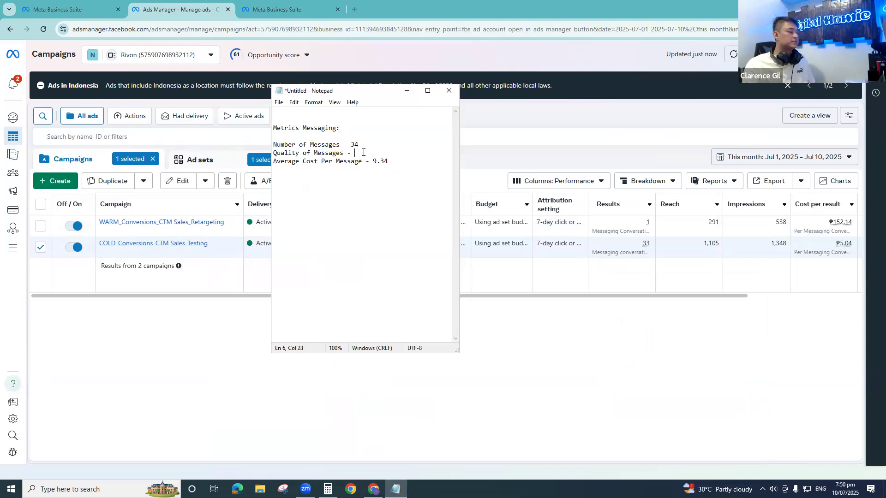
type("Good / BAd")
key("BackSpace")
key("BackSpace")
type("ad")
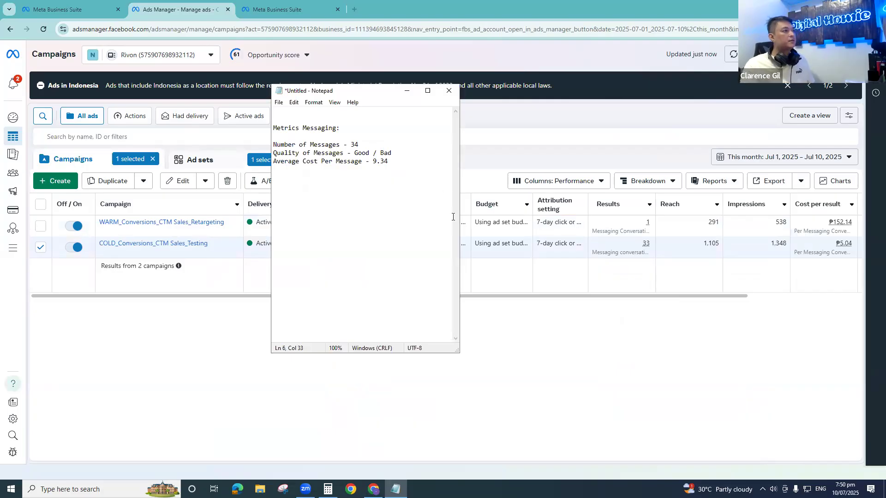
- Review the note's messaging metrics, highlighting the number of messages, average cost per message and quality of messages lines
key("ctrl+a")
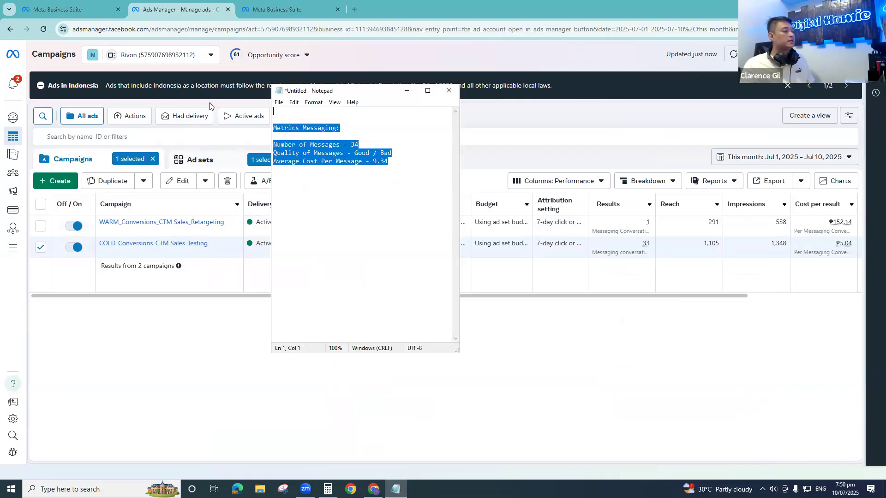
left_click(447, 69)
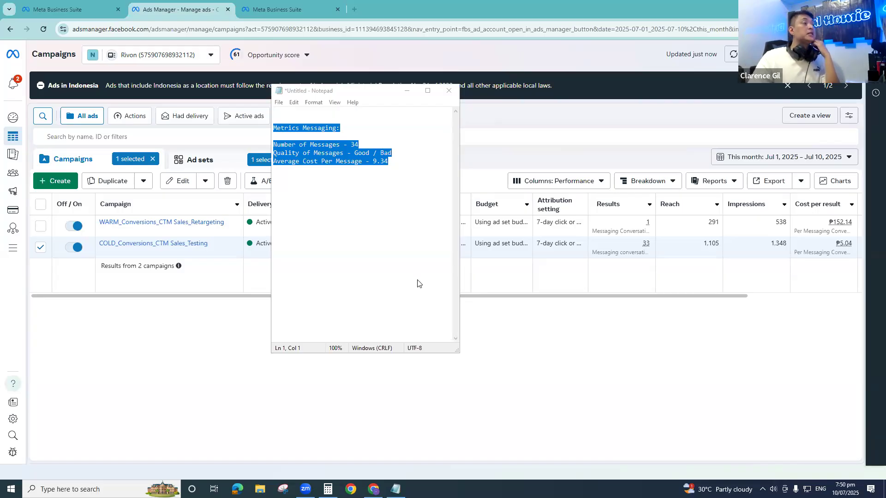
left_click(395, 489)
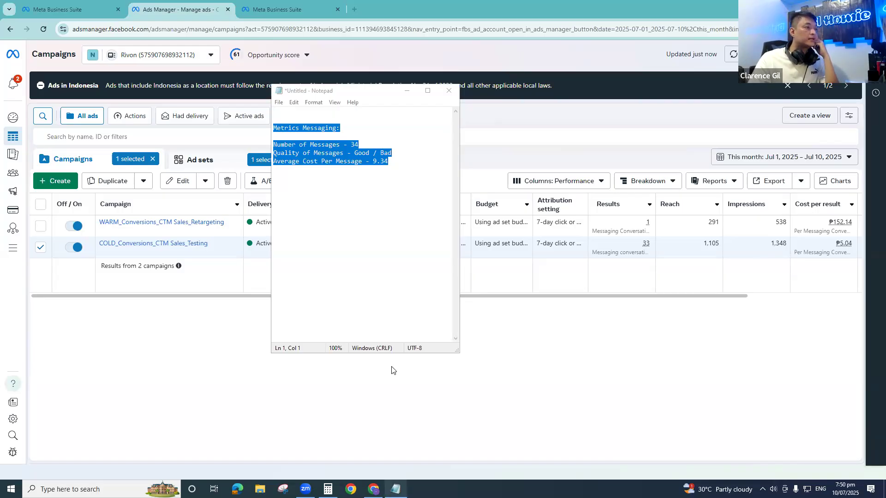
left_click(392, 367)
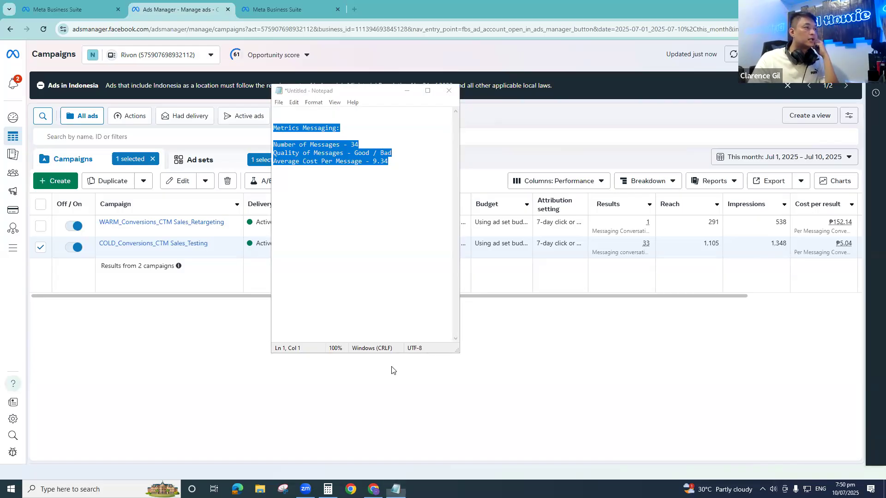
left_click(343, 161)
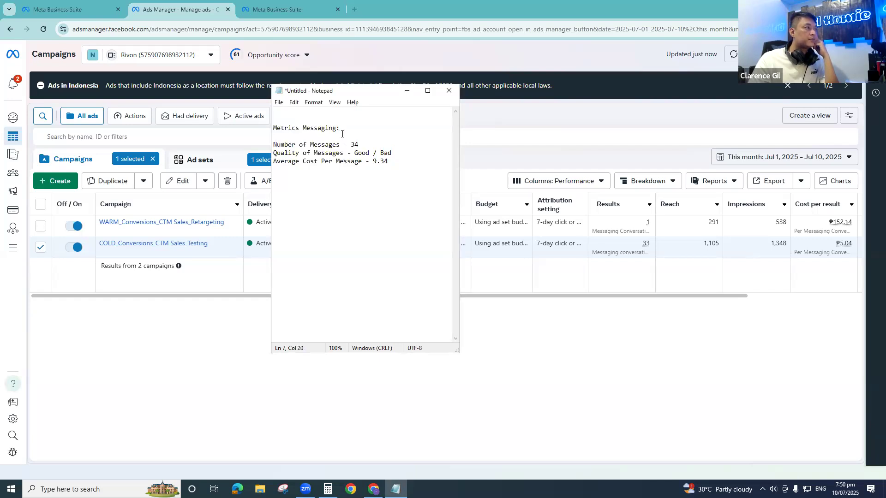
left_click_drag(293, 145, 401, 145)
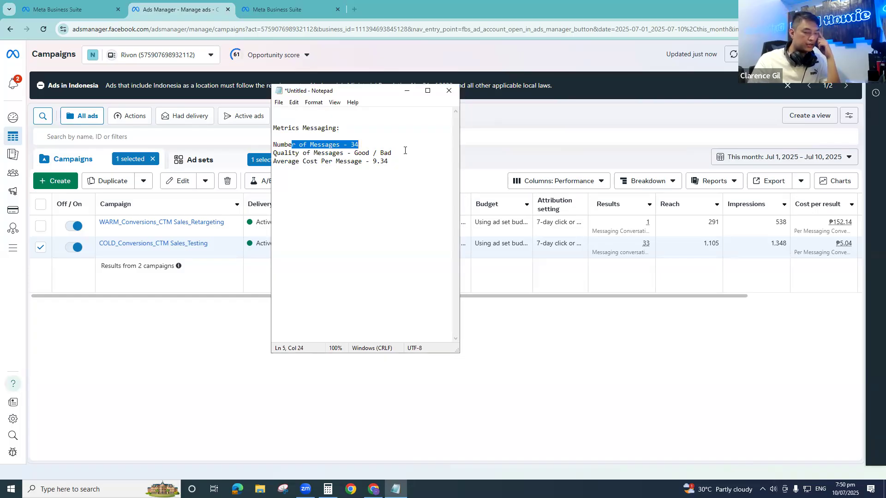
left_click(381, 181)
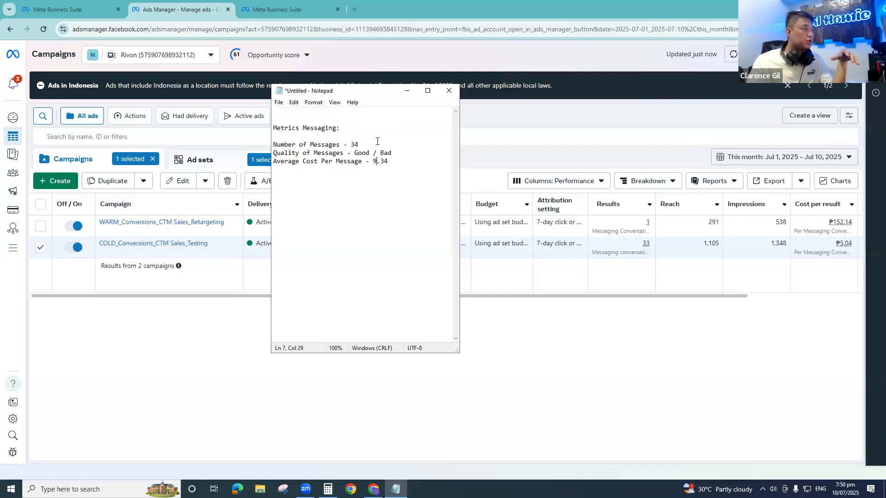
left_click_drag(392, 165, 255, 162)
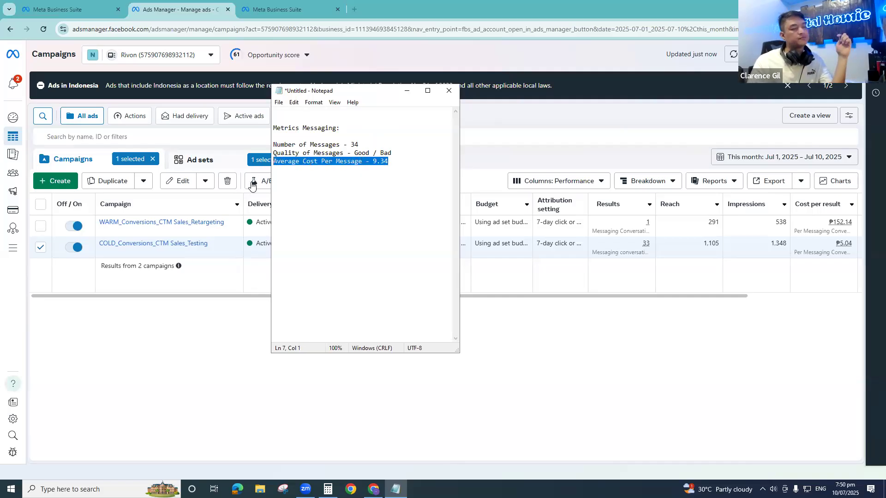
left_click(353, 220)
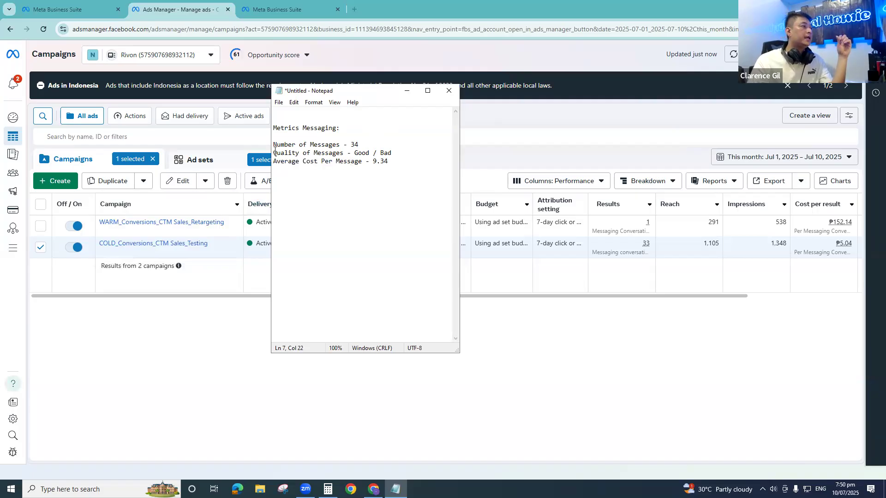
left_click_drag(274, 152, 372, 153)
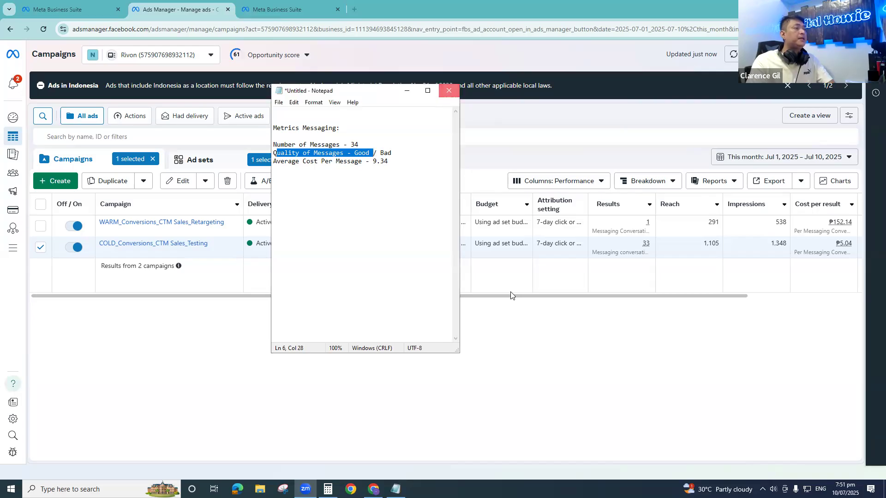
- Keep the unsaved note open, insert about ten blank lines above the Metrics Messaging heading and minimize the note
left_click(449, 91)
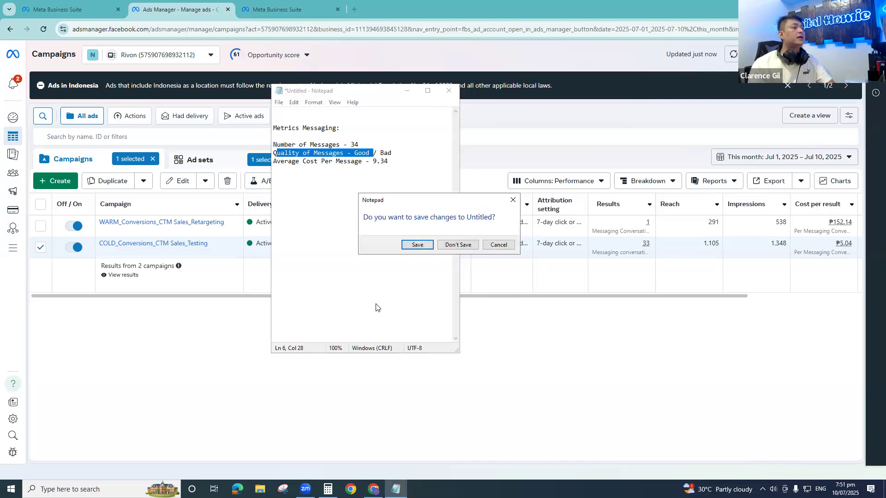
left_click(487, 244)
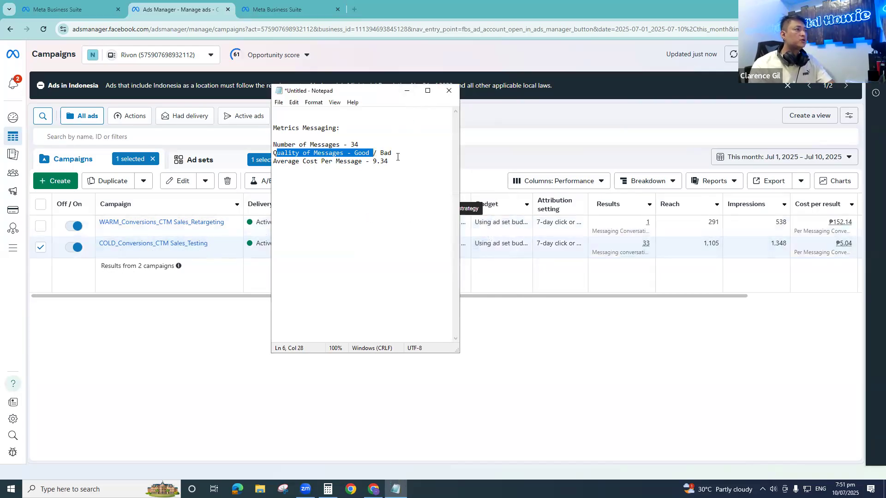
left_click(274, 119)
key("Return")
key("Return")
key("Return")
key("Return")
key("Return")
key("Return")
key("Return")
key("Return")
key("Return")
key("Return")
key("Return")
key("Return")
key("Return")
key("Return")
key("Return")
key("Return")
key("Return")
key("Return")
key("Return")
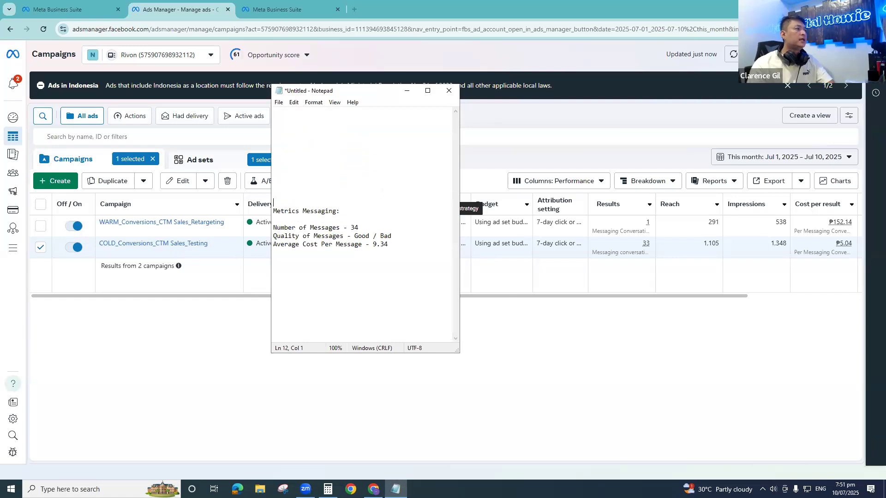
left_click(404, 93)
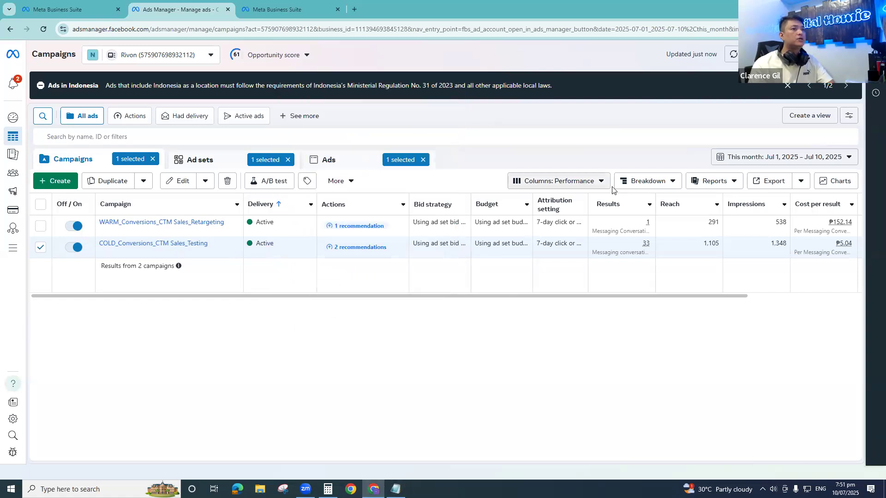
- Customize the campaign table's columns, removing Last significant edit and Attribution setting from the selection
left_click(579, 182)
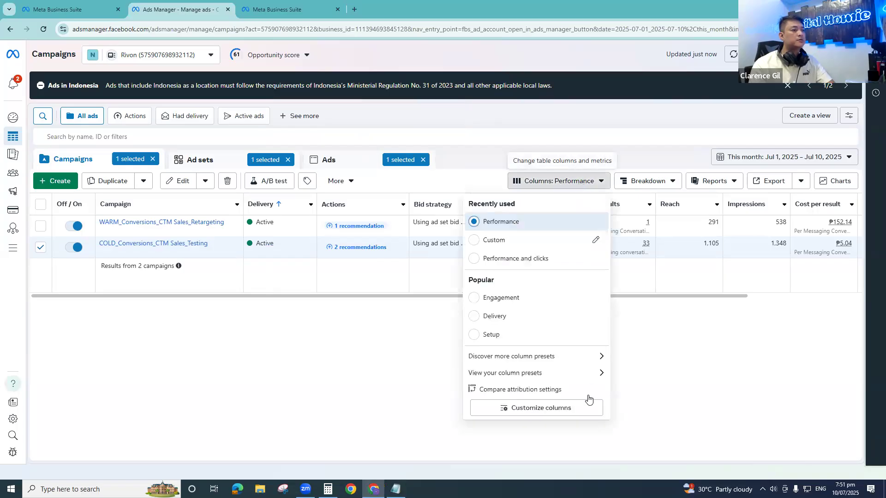
left_click(540, 408)
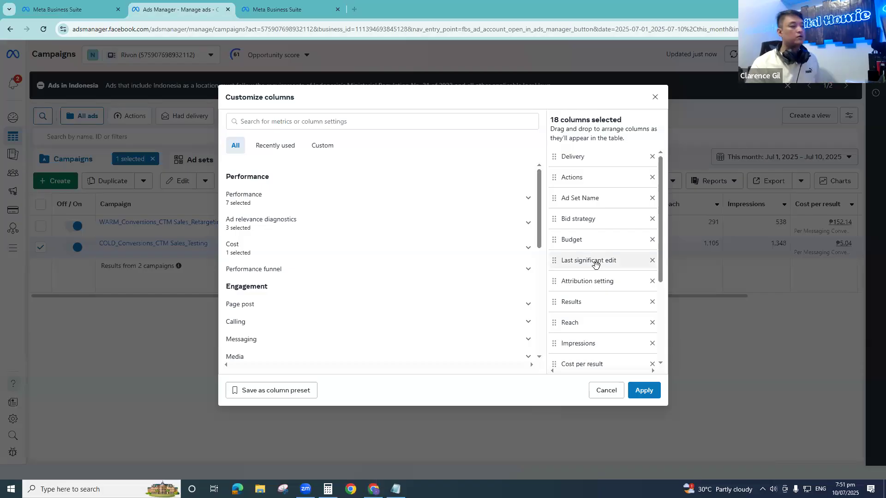
scroll(590, 260, "down", 3)
scroll(593, 262, "up", 3)
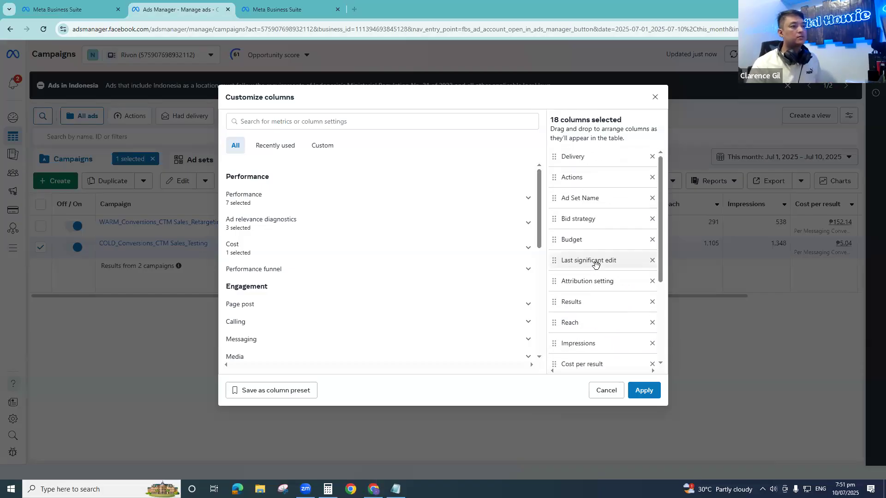
left_click(652, 261)
left_click(653, 260)
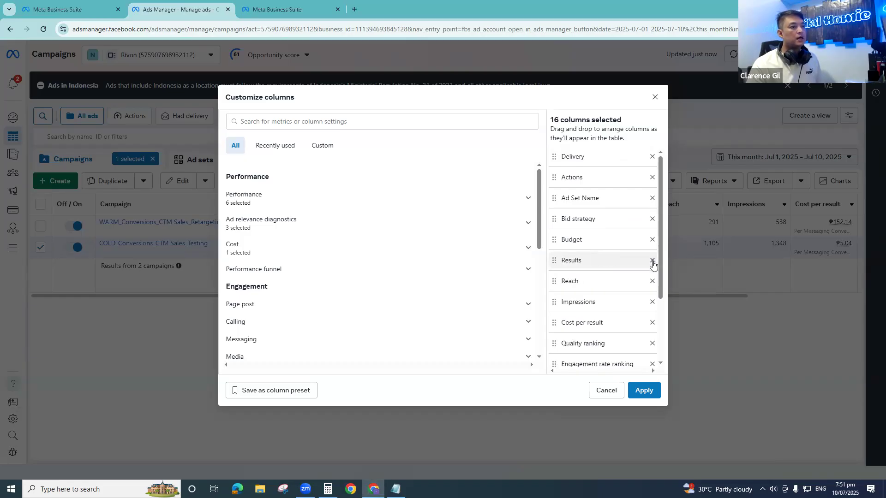
- Remove the Quality ranking, Engagement rate ranking and Conversion rate ranking columns from the selection
left_click(652, 343)
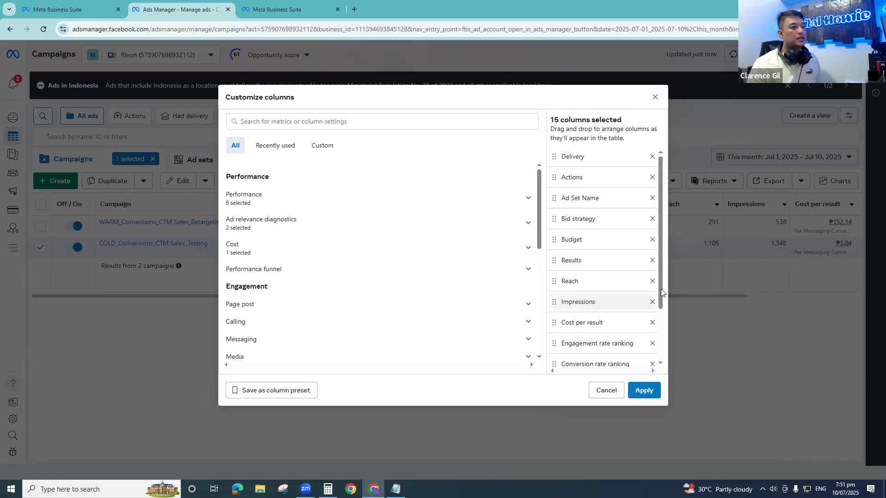
scroll(637, 277, "down", 2)
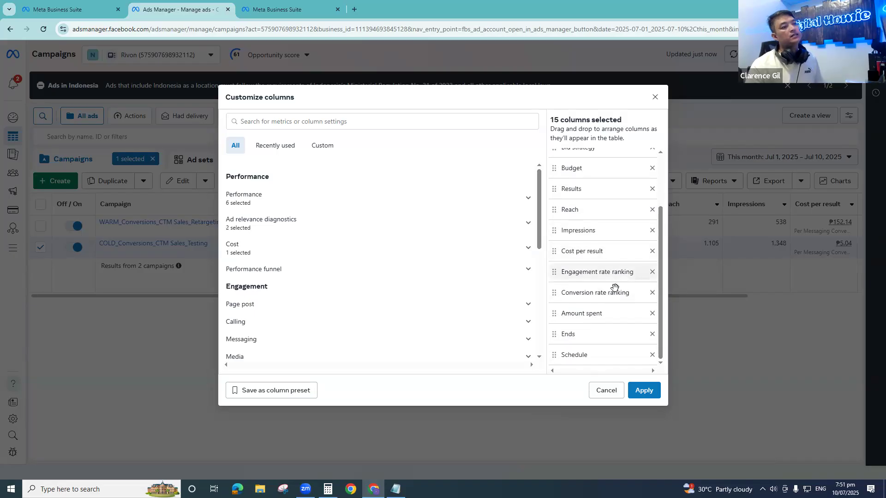
left_click(652, 292)
left_click(652, 292)
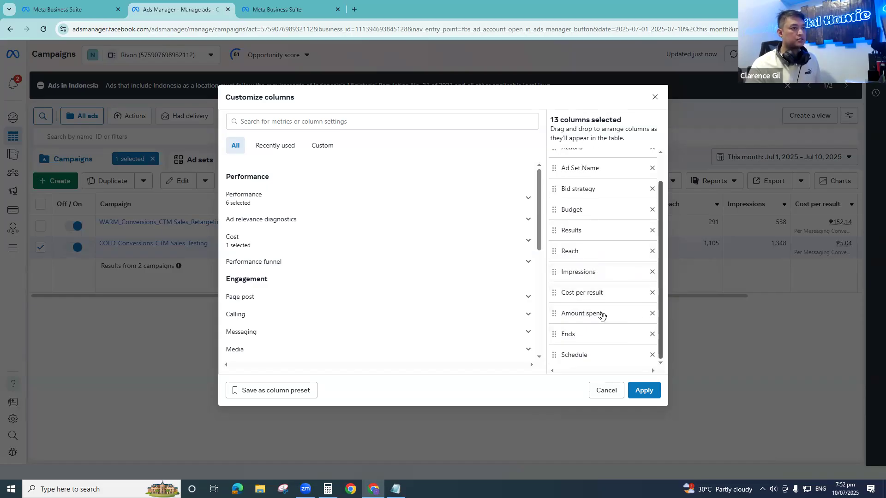
- Move the Amount spent column directly below Budget and remove the Ends and Schedule columns
left_click_drag(573, 314, 593, 232)
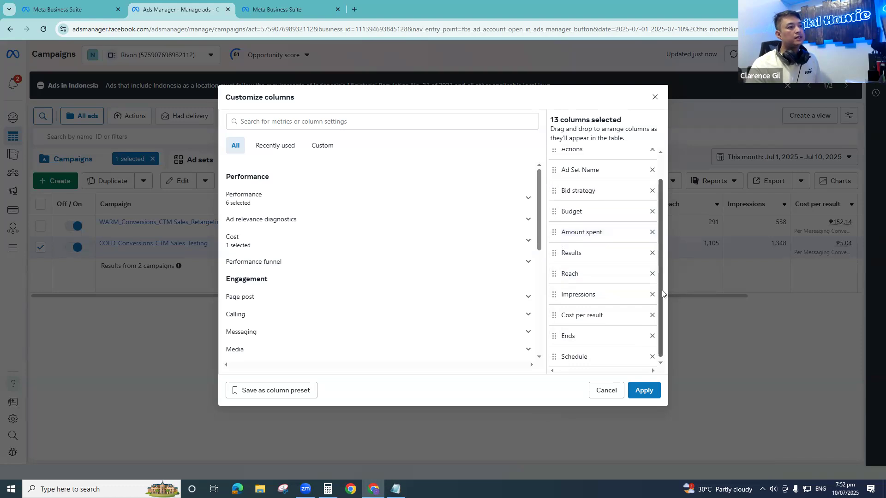
left_click(652, 334)
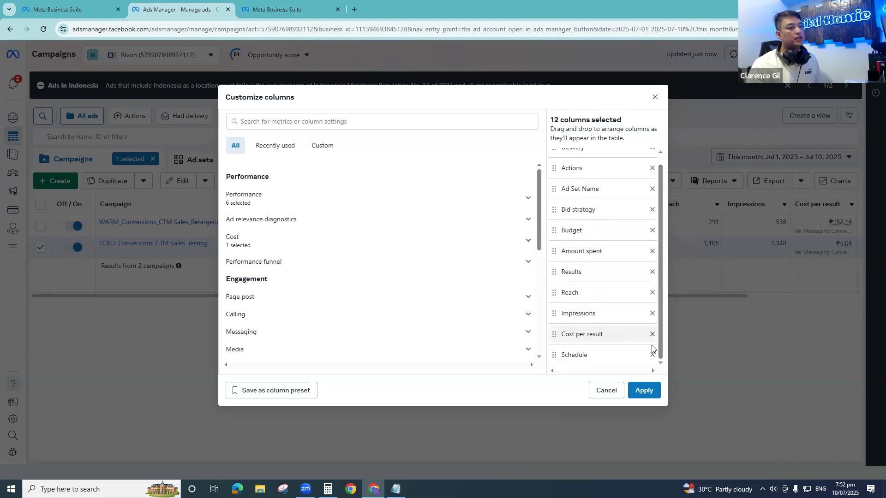
left_click(652, 355)
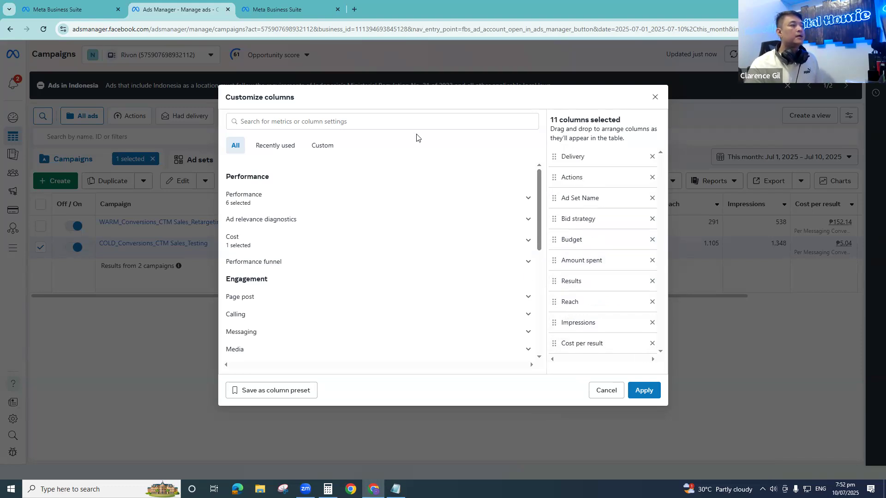
- Find and add the Link clicks metric and the Landing page views total to the selected columns
left_click(402, 119)
type("link")
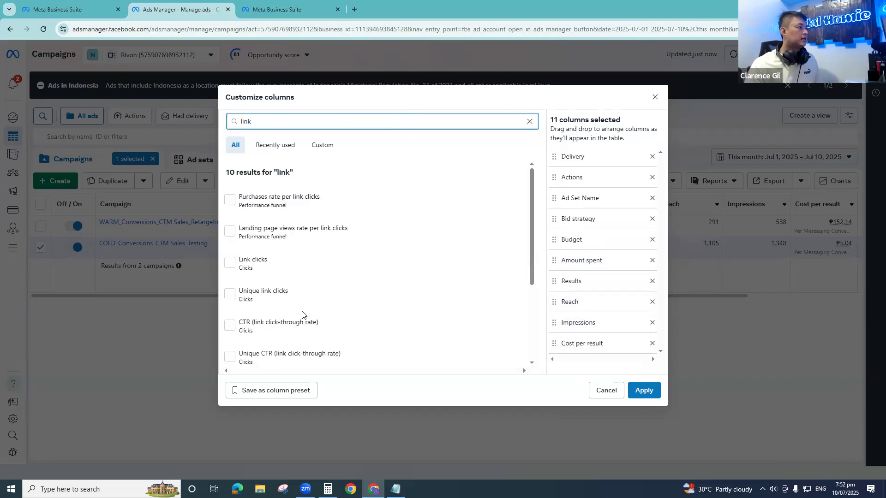
left_click(229, 263)
left_click_drag(268, 121, 148, 119)
type("landin")
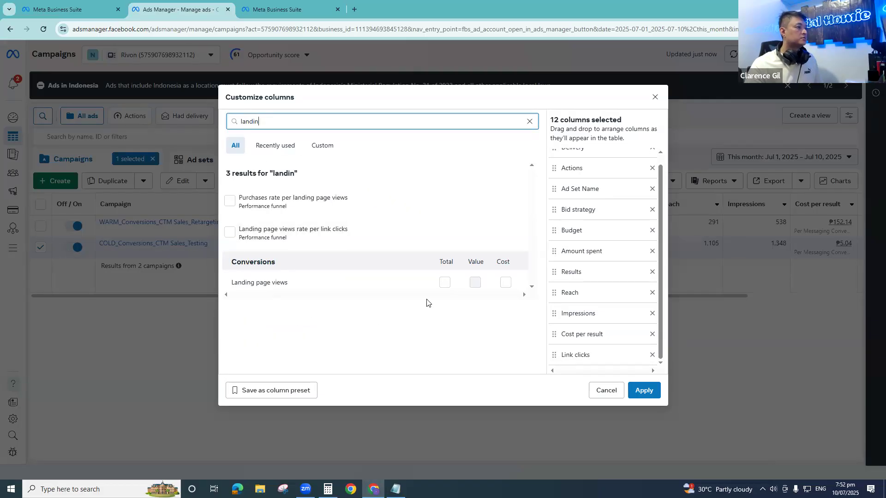
left_click(445, 283)
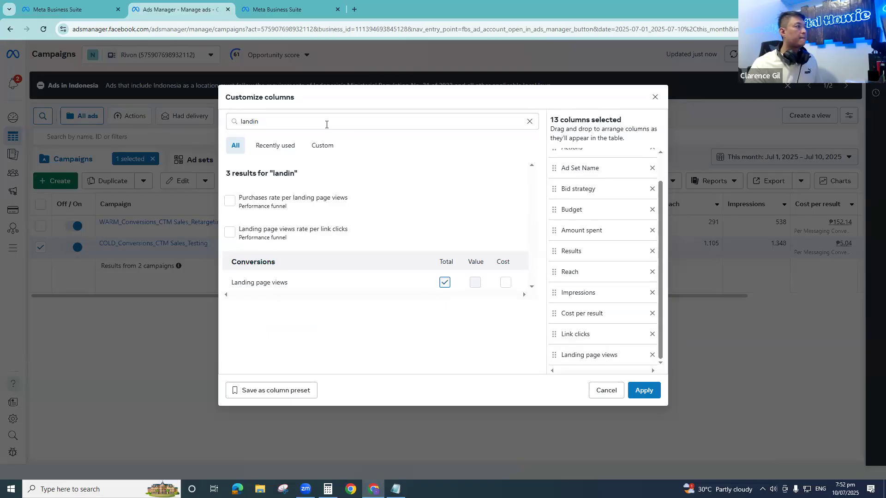
- Find and add the totals for Adds to cart and Checkouts initiated to the selected columns
left_click_drag(327, 122, 184, 117)
type("adds to")
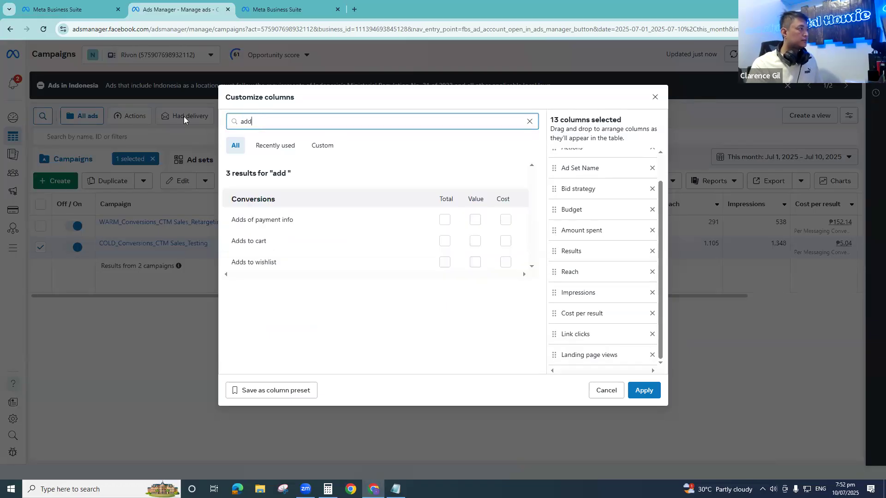
left_click(444, 220)
left_click_drag(277, 121, 176, 102)
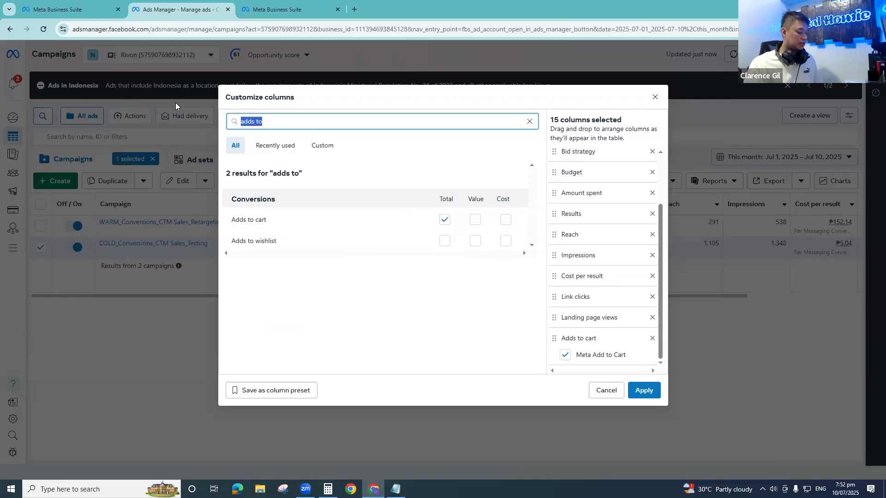
type("initia")
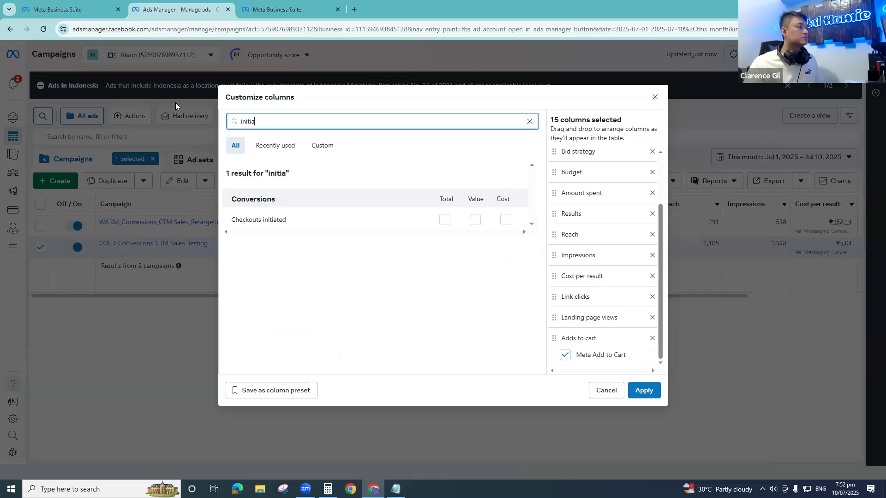
left_click(445, 220)
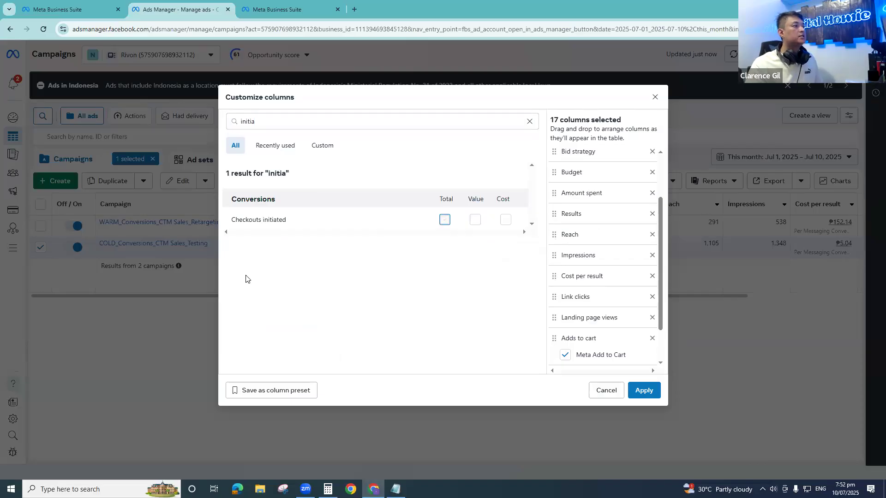
- Find and add the totals for Adds of payment info and Purchases to the selected columns
left_click_drag(257, 122, 158, 100)
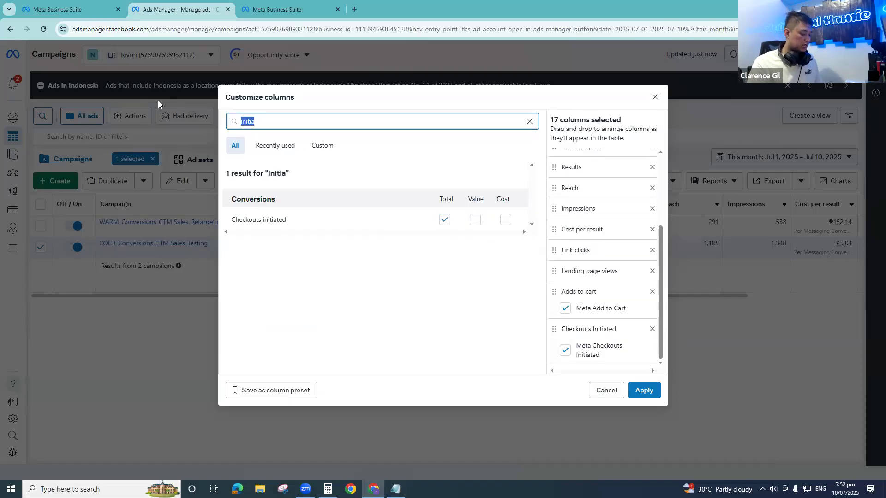
type("payment")
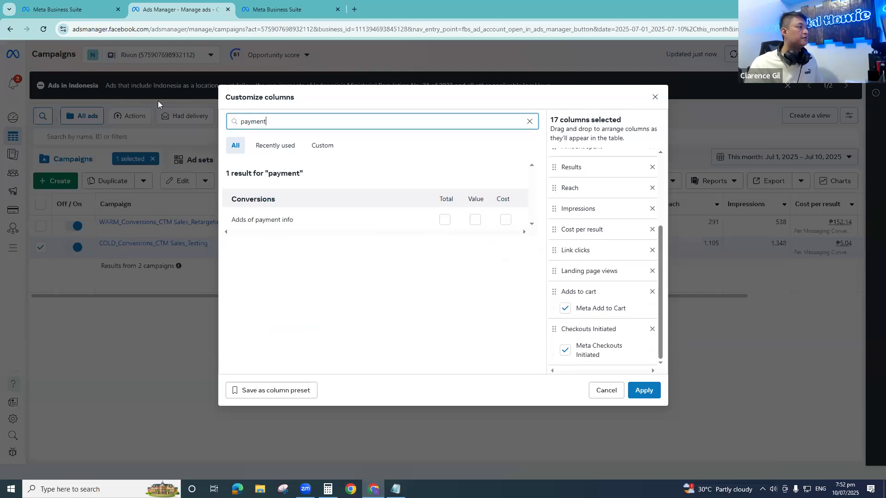
left_click(445, 220)
left_click_drag(292, 122, 87, 60)
type("purc ")
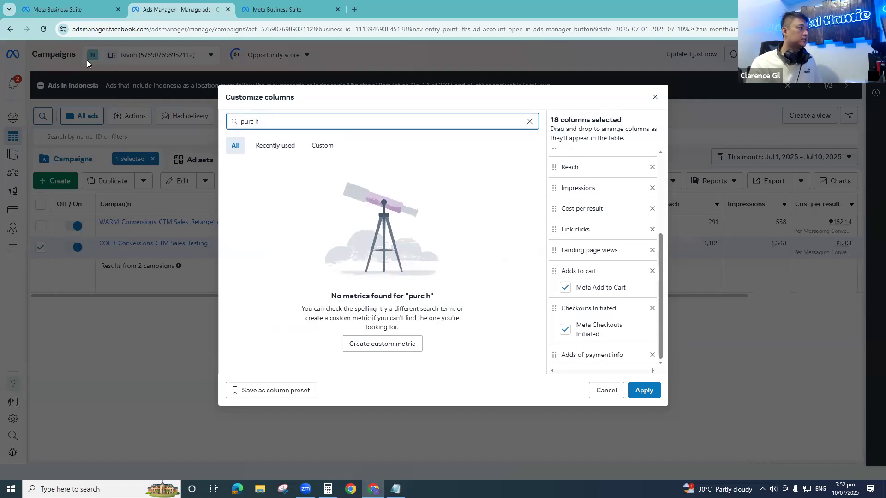
type("hase")
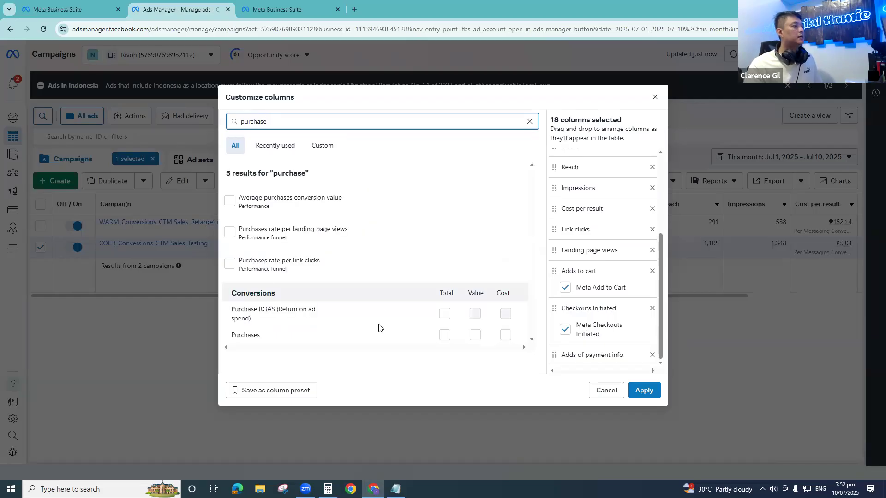
left_click(443, 336)
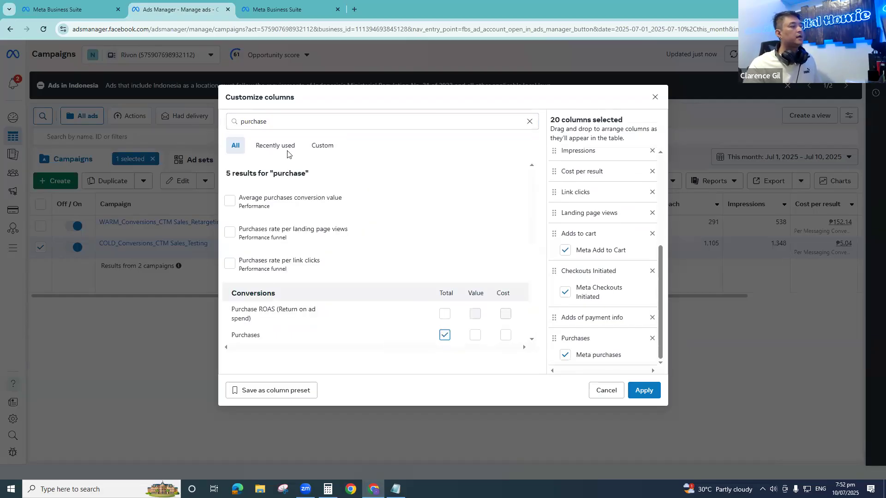
- Search the metrics for ROAS and add the Purchase ROAS (Return on ad spend) total as a column
double_click(294, 122)
type("r")
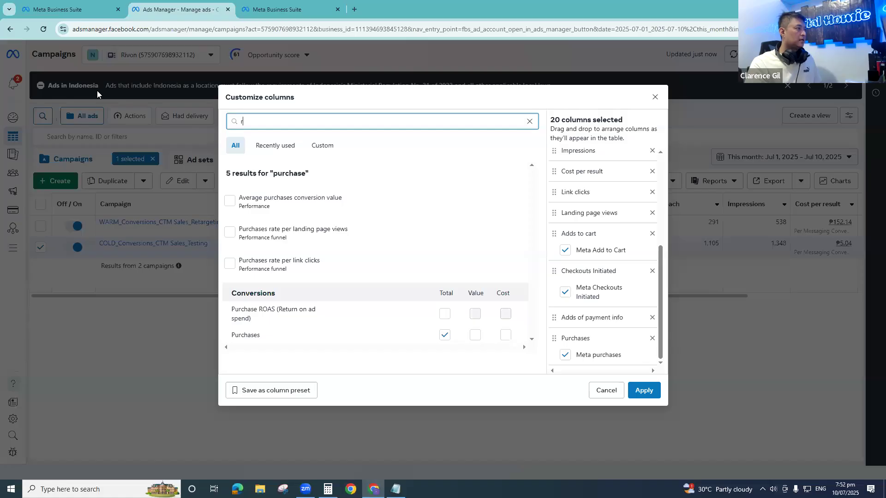
type("oas")
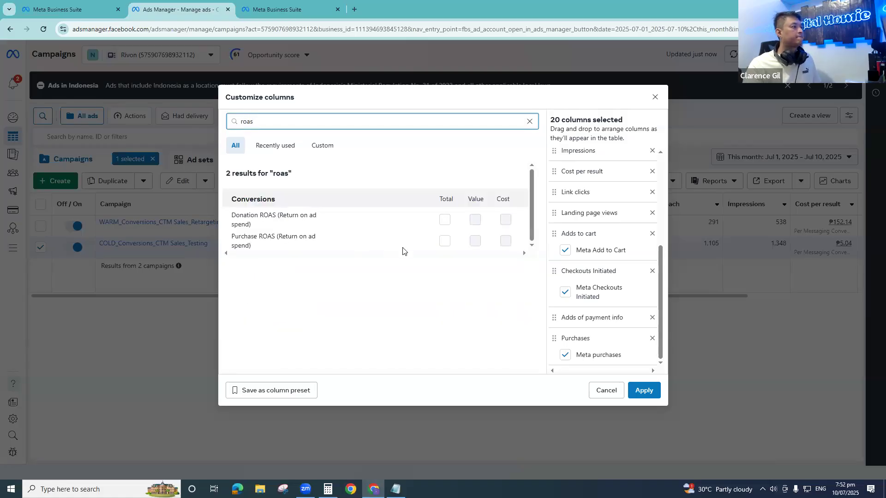
left_click(444, 240)
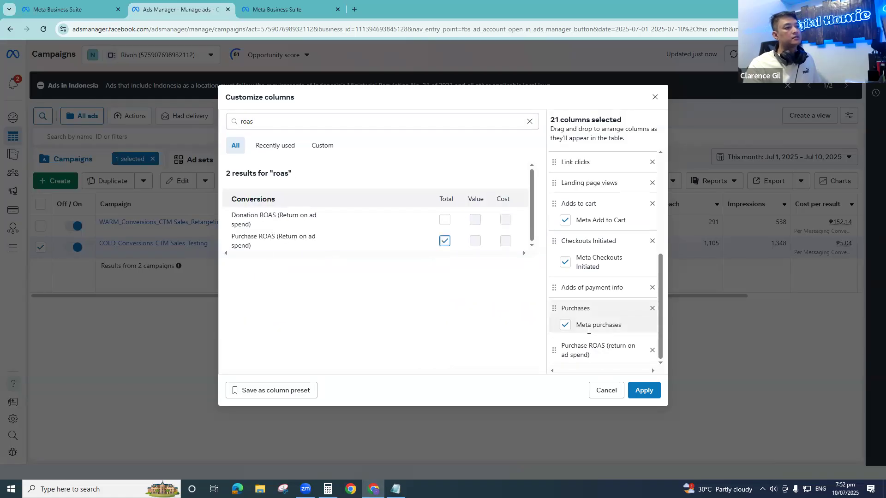
- Deselect the Meta Add to Cart, Meta Checkouts Initiated and Meta purchases sub-columns
scroll(583, 305, "up", 5)
scroll(599, 302, "down", 6)
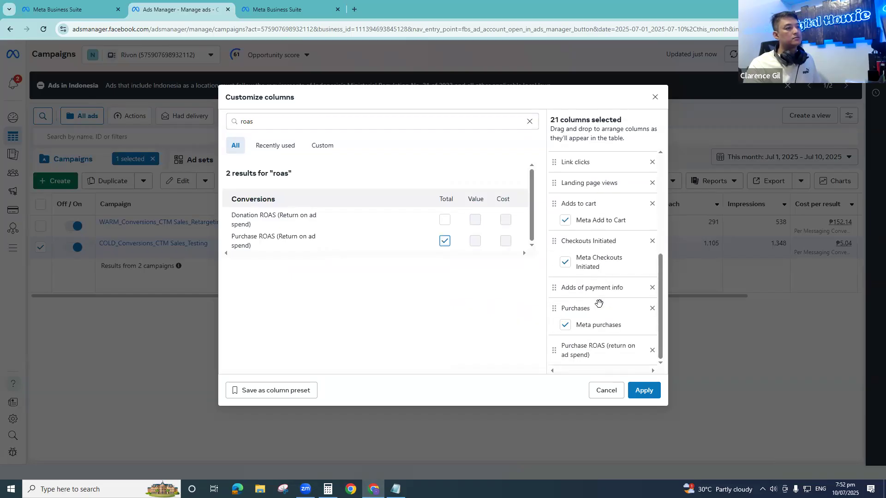
left_click(565, 220)
left_click(565, 262)
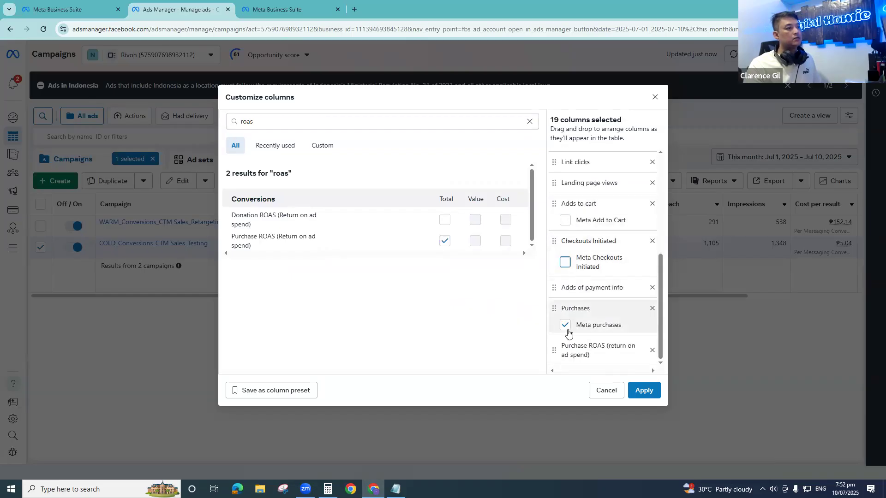
left_click(566, 325)
- Remove the Actions column and move Cost per result directly below Results in the column order
scroll(596, 309, "up", 5)
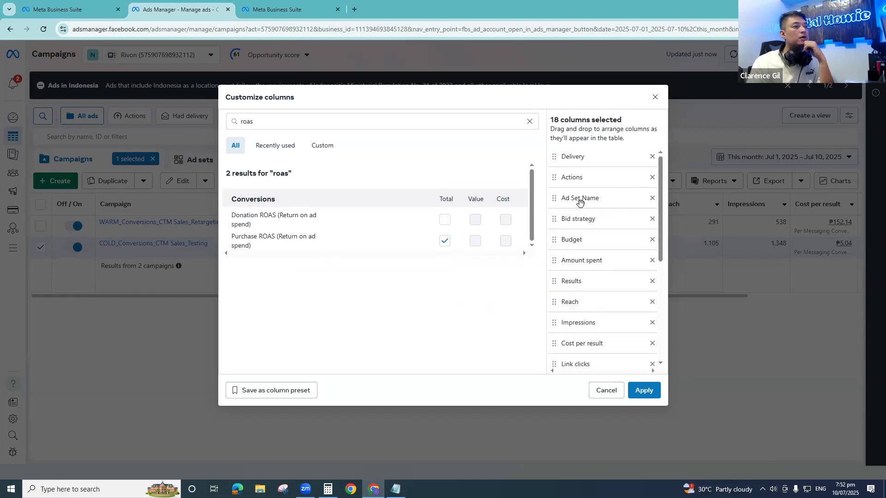
left_click(651, 178)
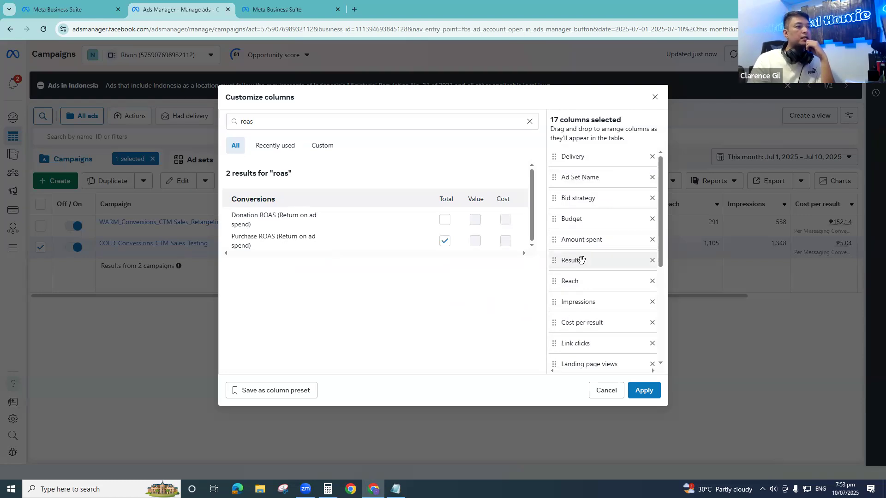
left_click_drag(558, 321, 563, 281)
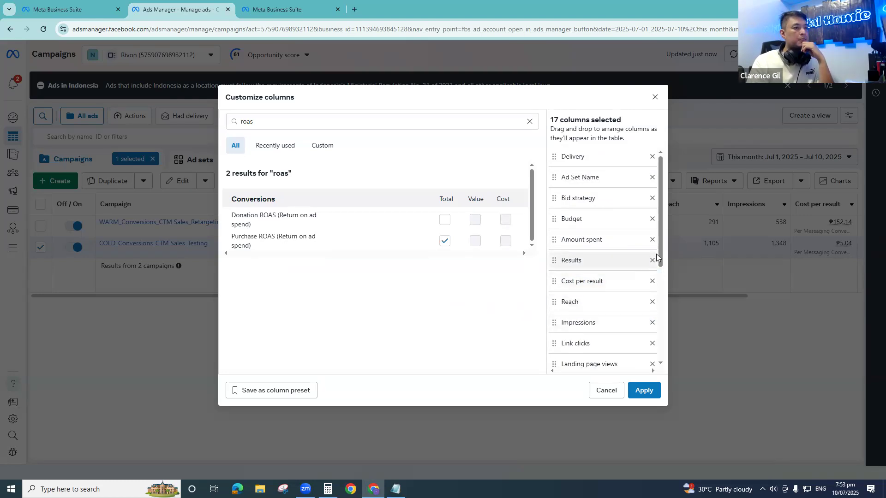
- Add the CPM (cost per 1,000 impressions) metric and place it between Impressions and Link clicks
scroll(664, 281, "down", 1)
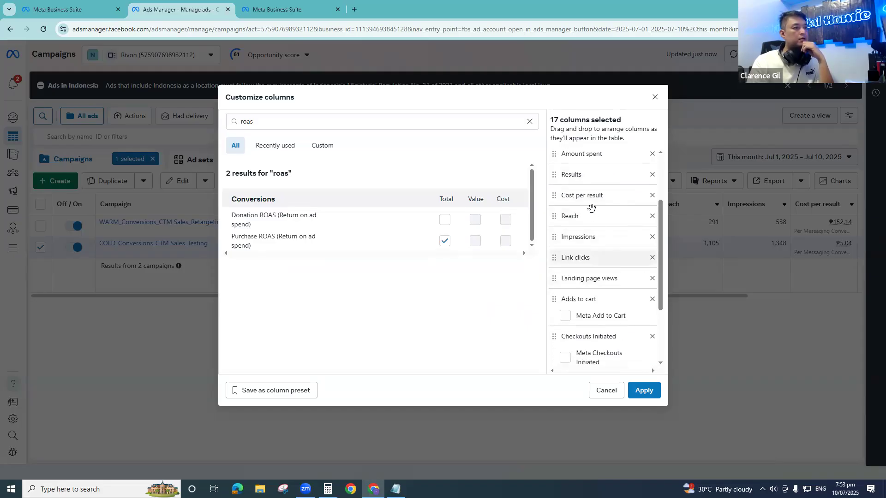
left_click_drag(313, 117, 94, 113)
type("com")
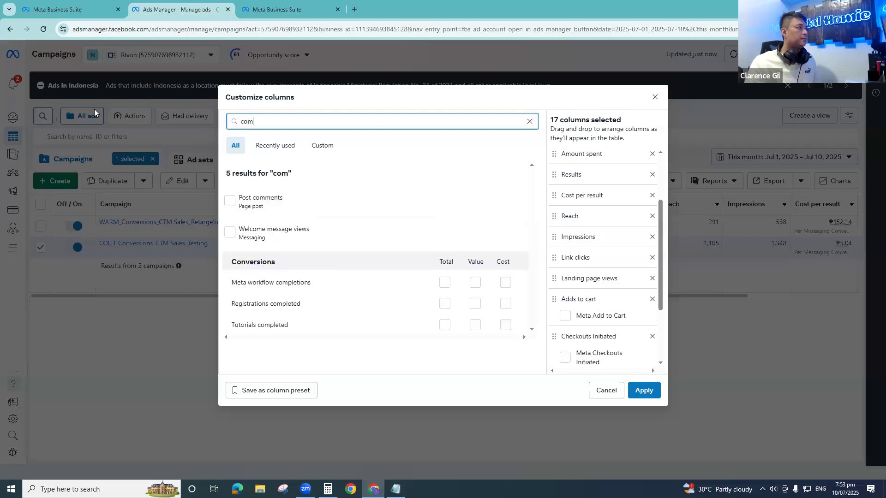
key("BackSpace")
key("BackSpace")
type("c")
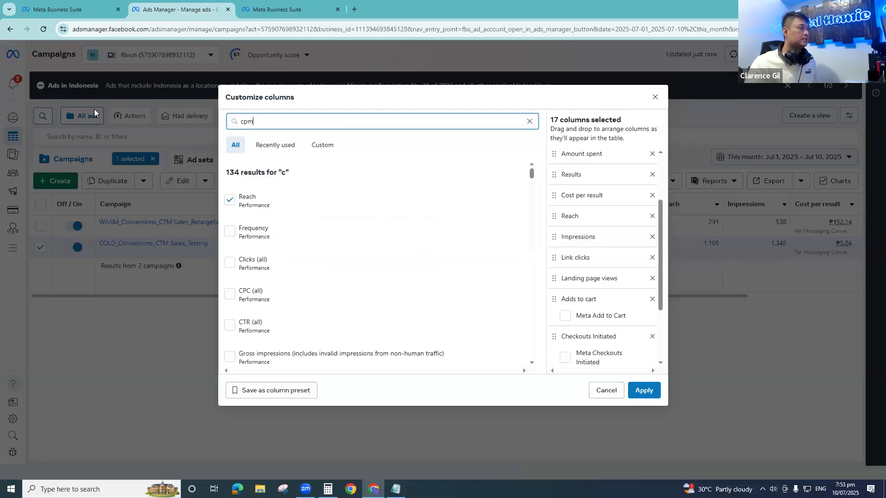
left_click(230, 201)
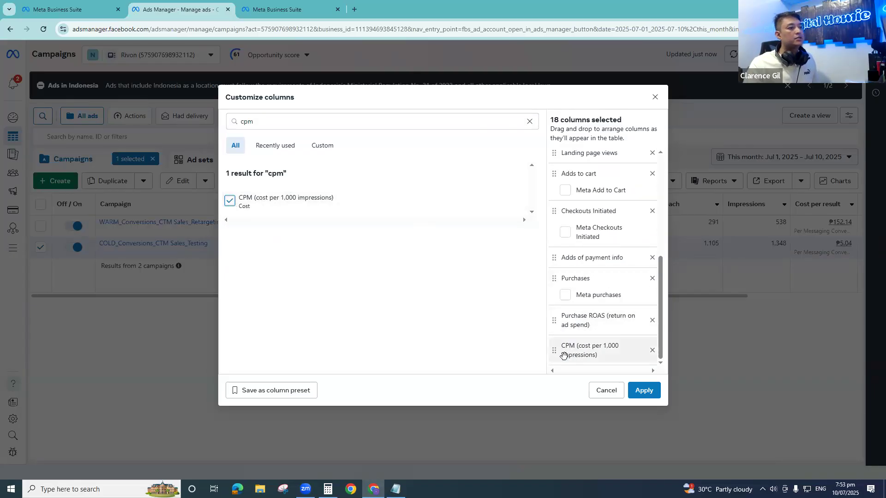
left_click_drag(563, 355, 565, 293)
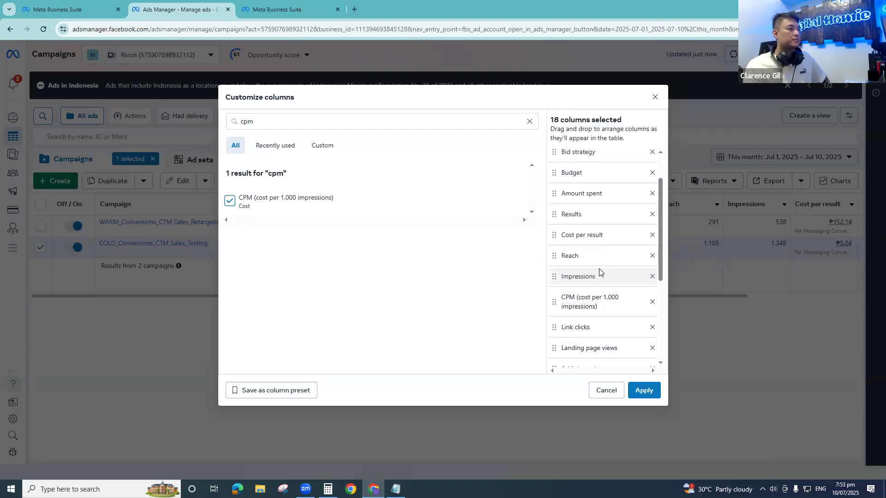
- Check the order of the selected columns, apply them to the campaigns table, and view its columns through Purchase ROAS
scroll(566, 239, "down", 3)
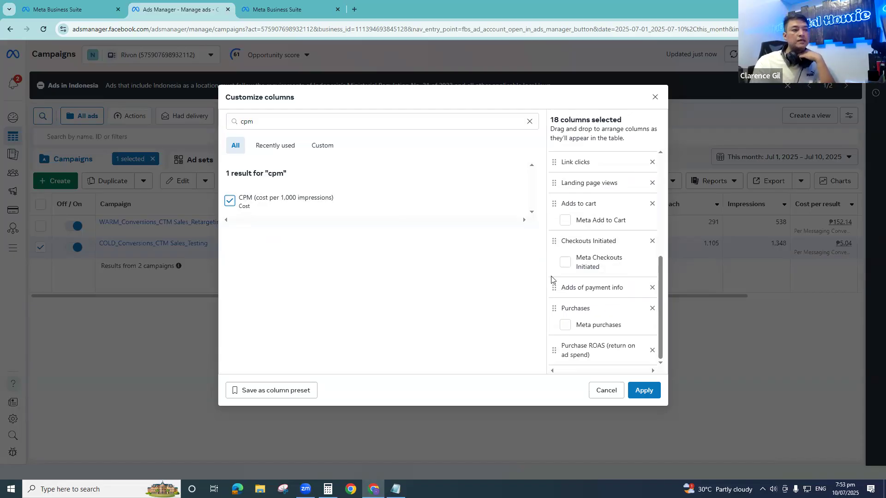
scroll(613, 311, "up", 3)
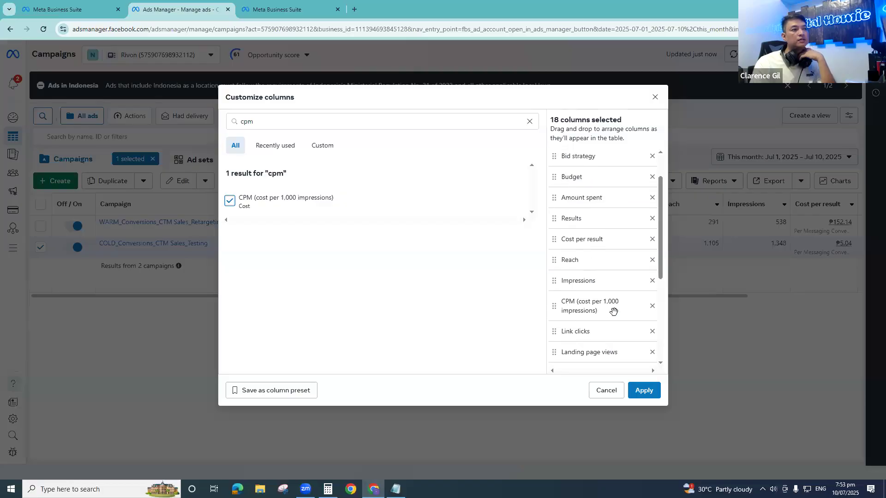
scroll(616, 314, "down", 3)
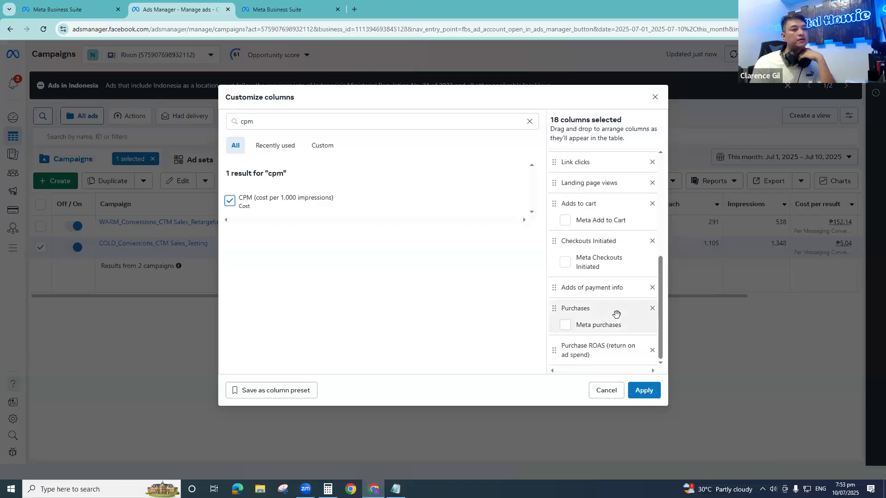
left_click(644, 390)
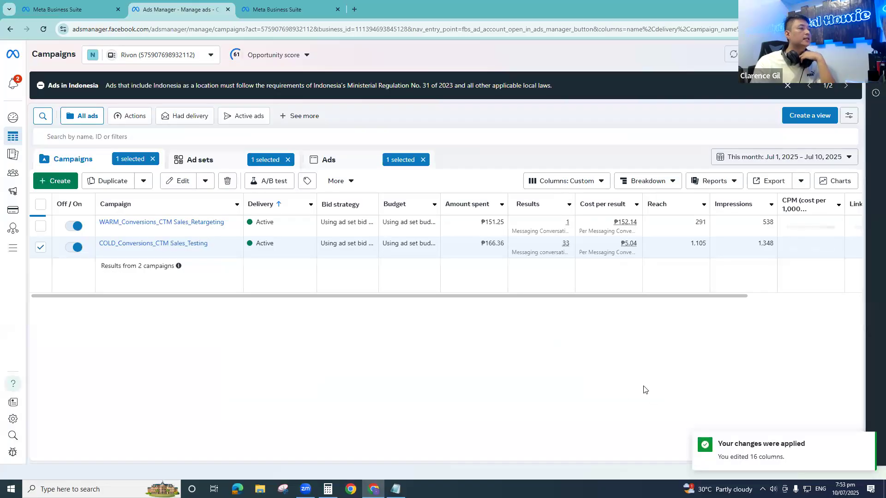
left_click_drag(538, 300, 871, 285)
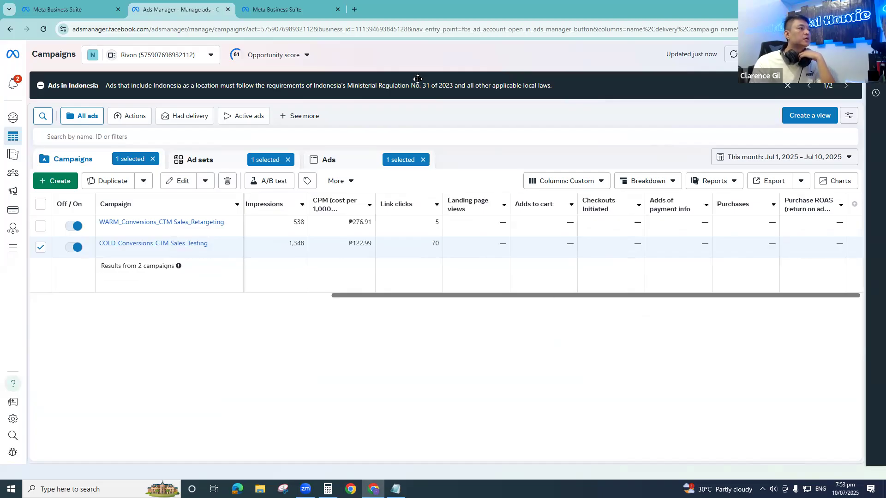
- Search the web for "facebook ads library" in a new browser tab and open the Meta Ad Library
left_click(354, 9)
type("faceb")
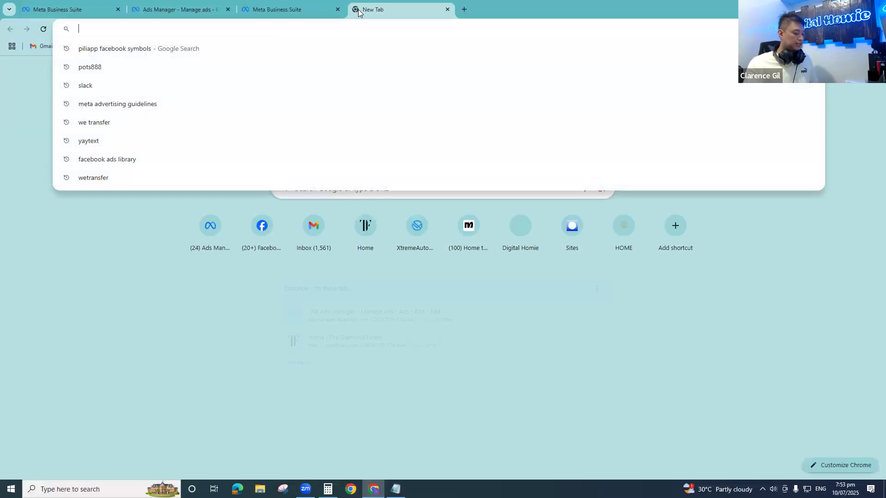
type("ook ads")
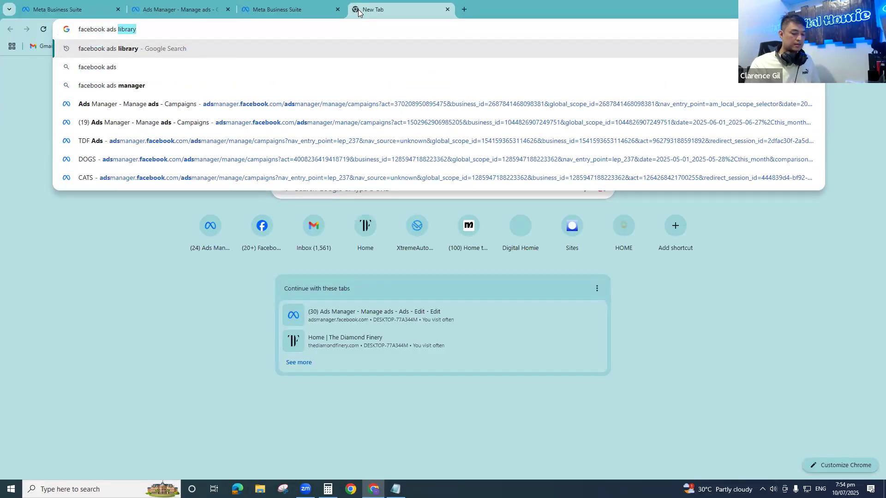
key("Return")
left_click(131, 152)
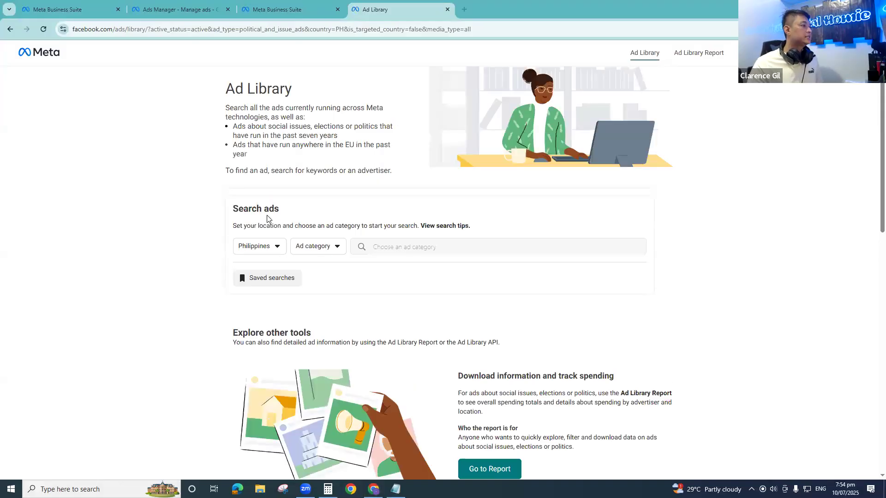
- Set the ad category to All ads, search for "adidas" and open the ads of the main adidas advertiser
left_click(333, 246)
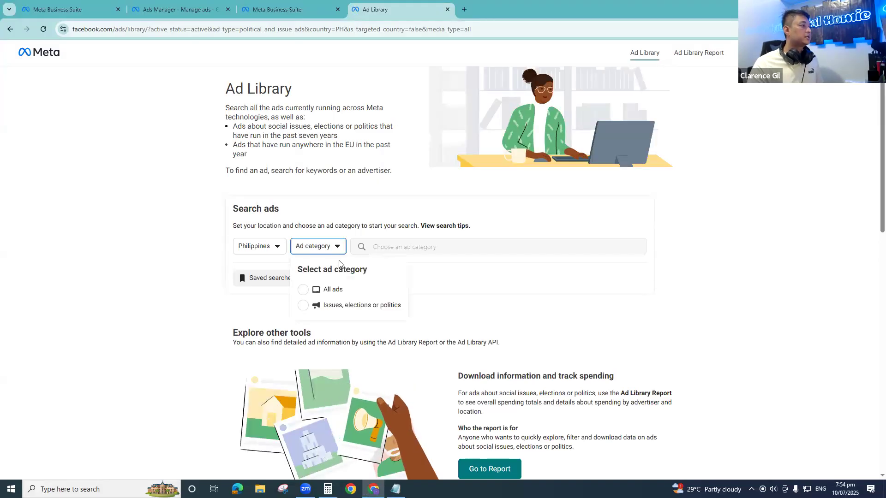
left_click(340, 289)
left_click(376, 247)
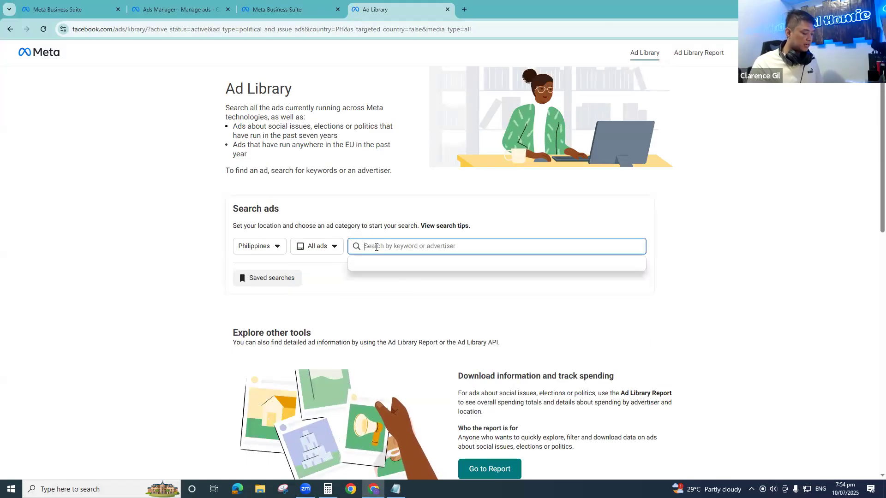
type("adidas")
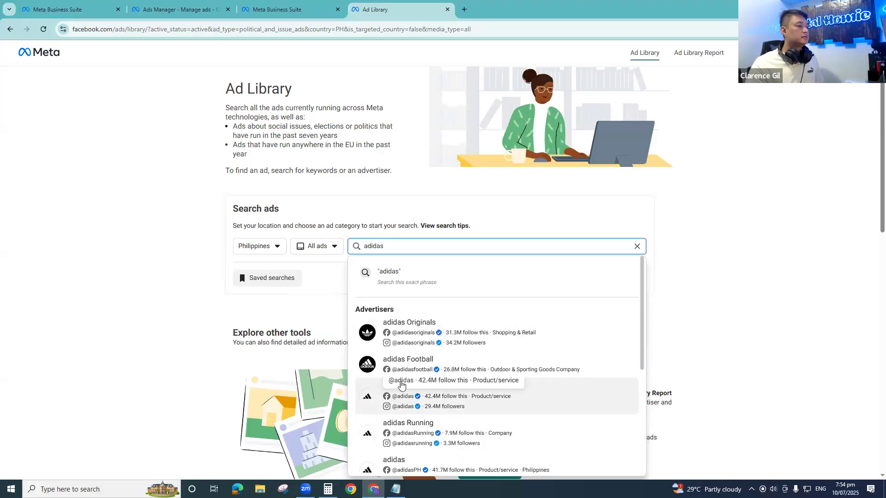
left_click(452, 403)
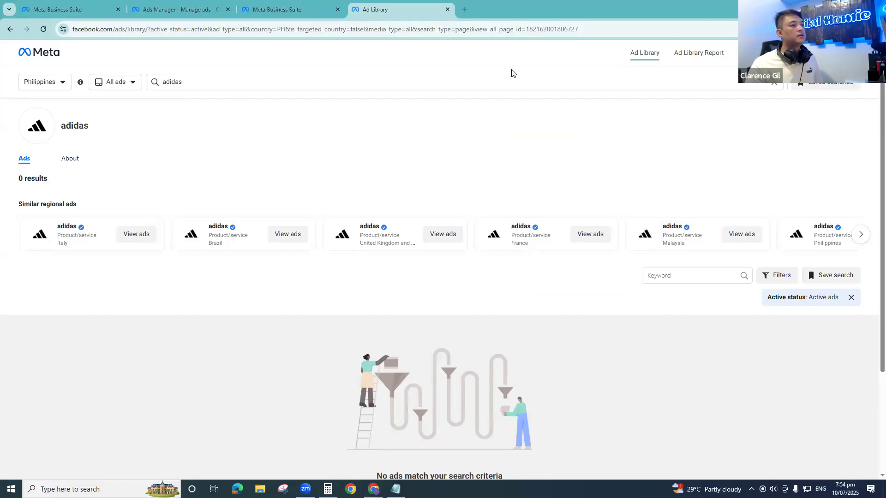
- Replace the adidas search with the advertiser AZTRID and open its ads
left_click(122, 89)
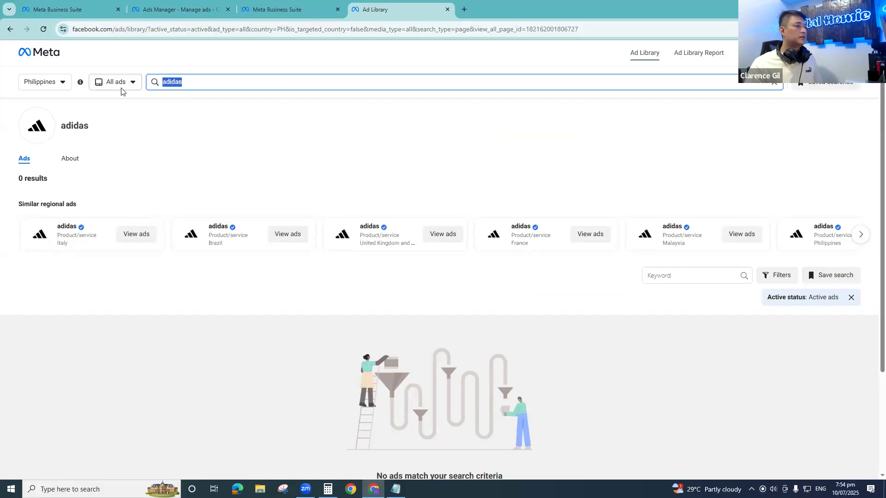
type("azt")
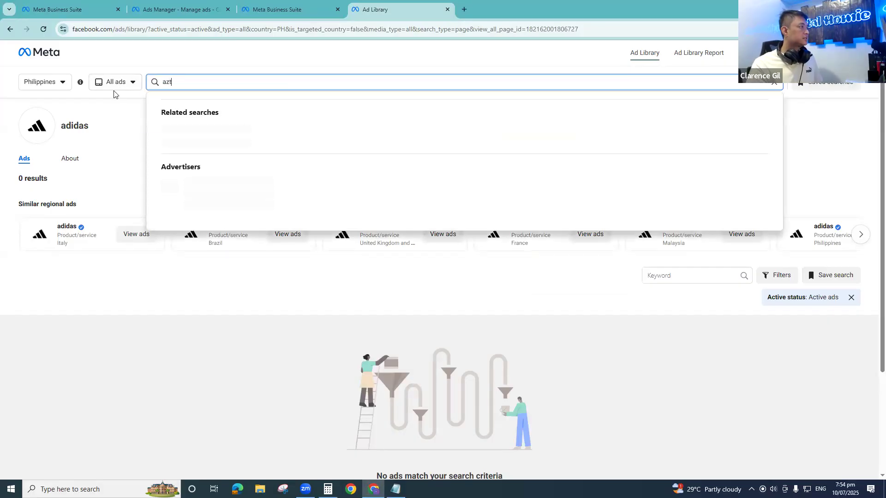
type("rid")
left_click(194, 171)
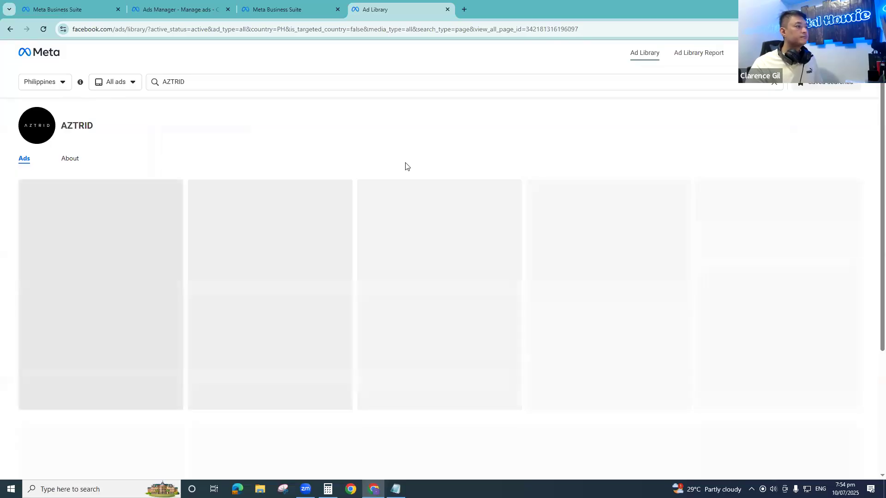
- Examine AZTRID's active ads by launch month, comparing their creatives, promo copy, landing links and start dates
scroll(290, 336, "down", 7)
scroll(346, 311, "up", 4)
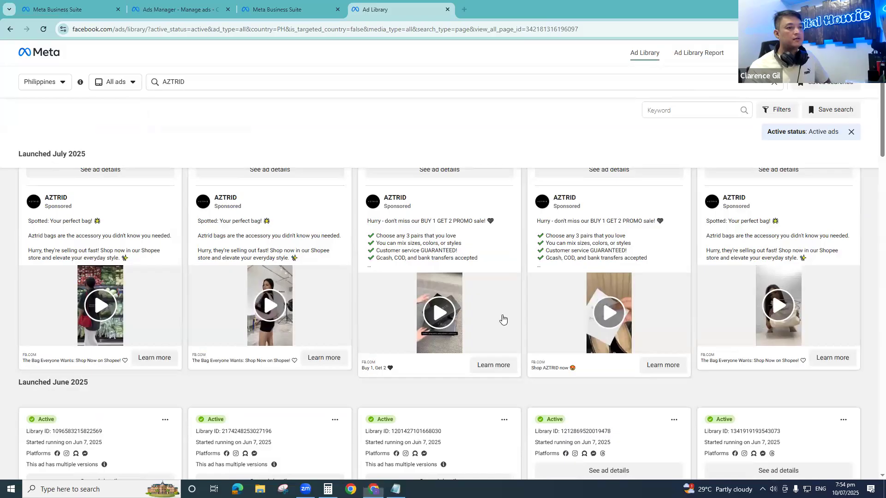
scroll(503, 318, "down", 3)
scroll(502, 319, "down", 3)
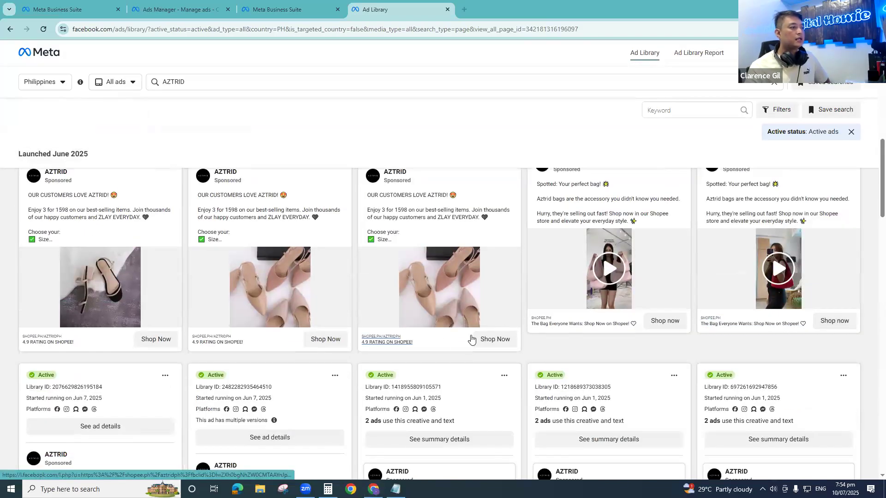
scroll(157, 361, "down", 3)
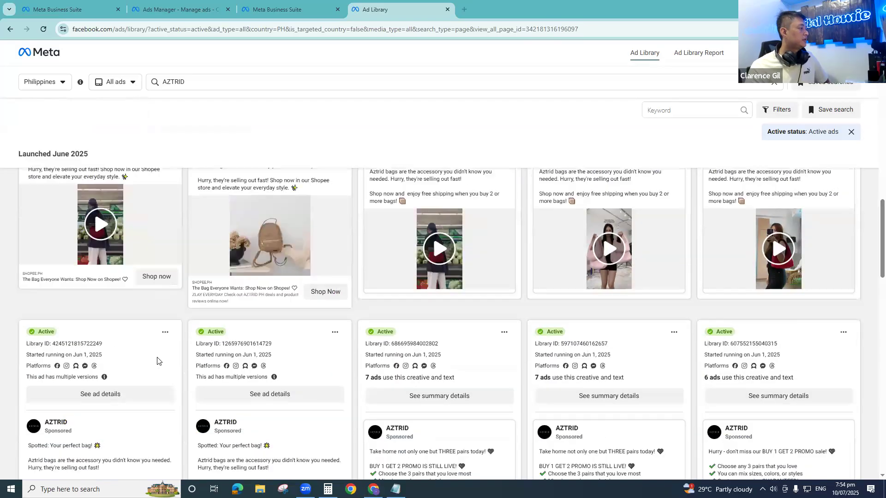
scroll(277, 303, "down", 3)
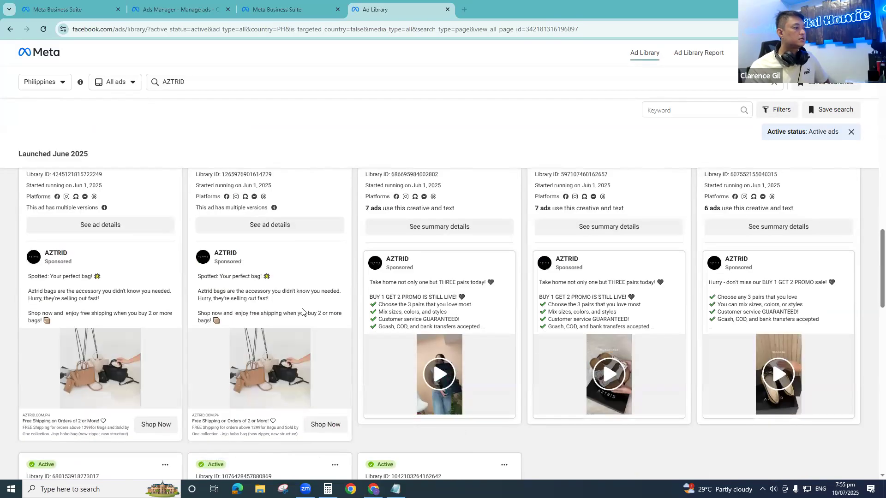
scroll(217, 340, "down", 3)
scroll(203, 344, "down", 3)
scroll(236, 327, "down", 1)
scroll(234, 323, "up", 1)
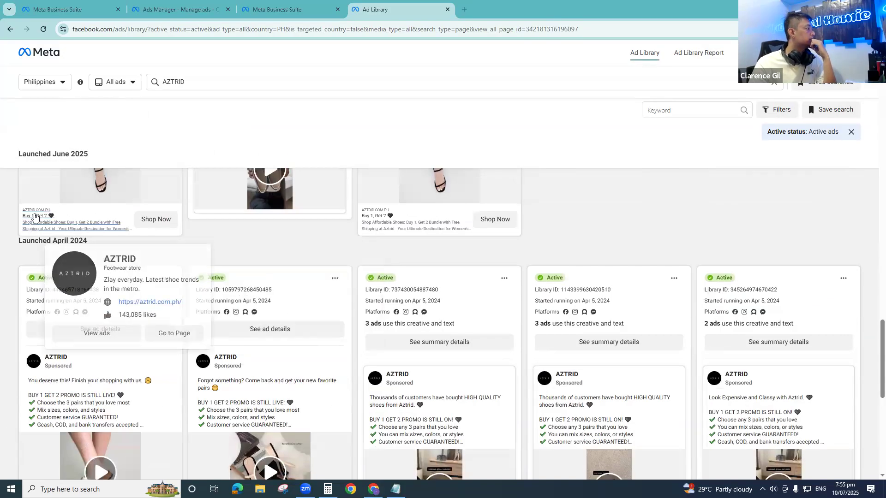
scroll(217, 282, "up", 4)
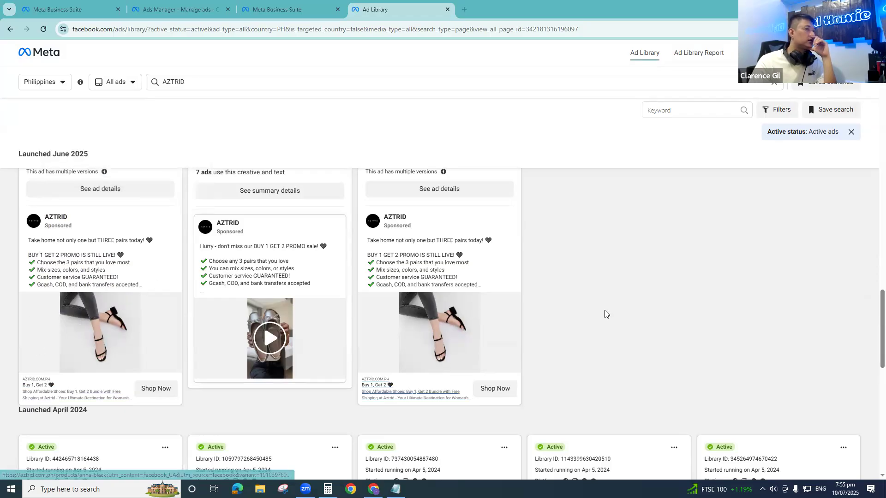
scroll(872, 334, "down", 1)
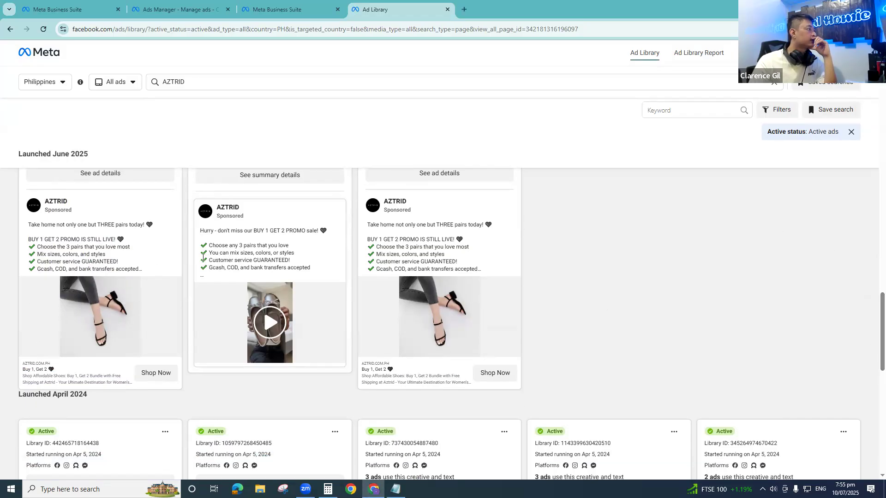
- Read the "BUY 1 GET 2 PROMO" copy of AZTRID's first three-pairs shoe ad above the April 2024 group and expand its full text
left_click_drag(32, 222, 129, 231)
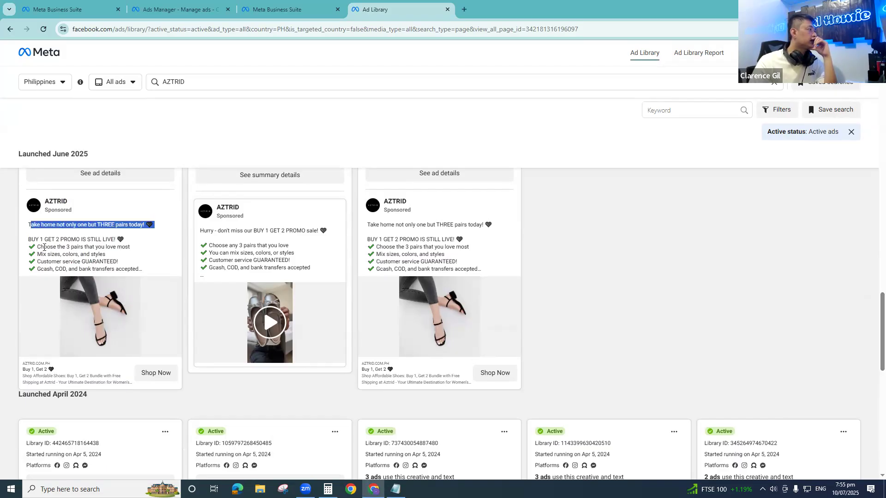
left_click_drag(35, 239, 88, 239)
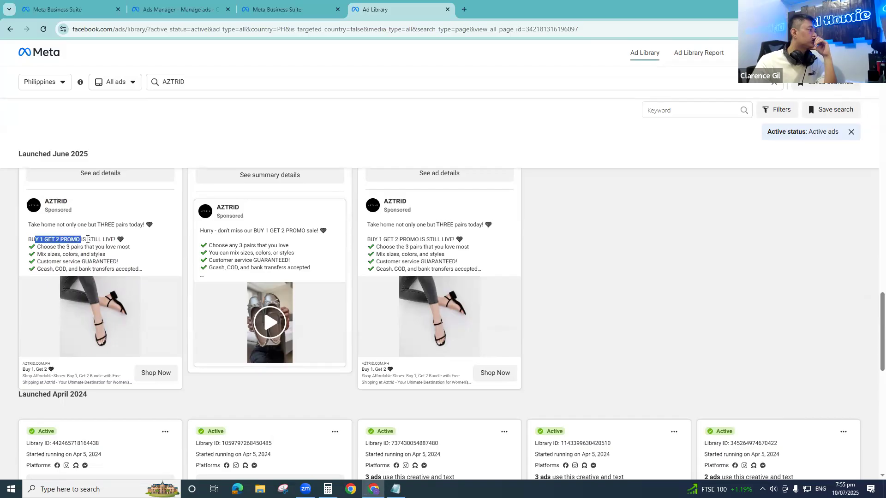
left_click(112, 246)
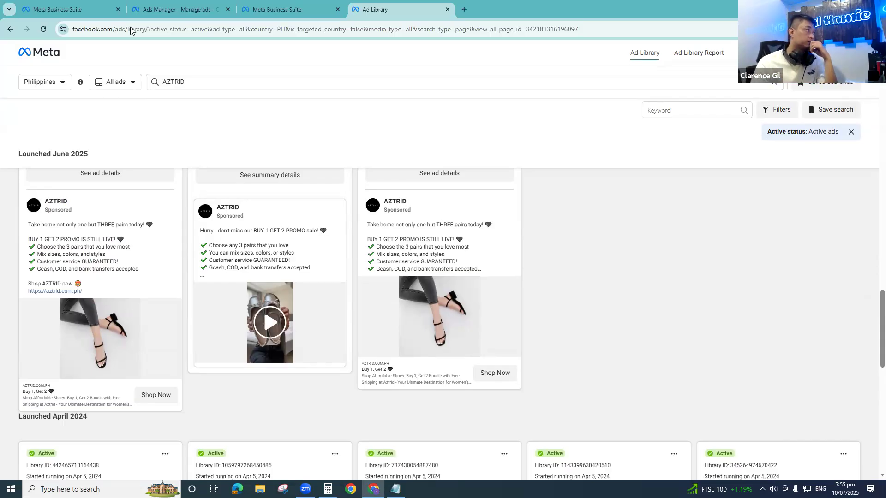
- Return to the Ads Manager campaigns table and examine the reach and impressions of both campaigns
left_click(272, 6)
left_click(205, 8)
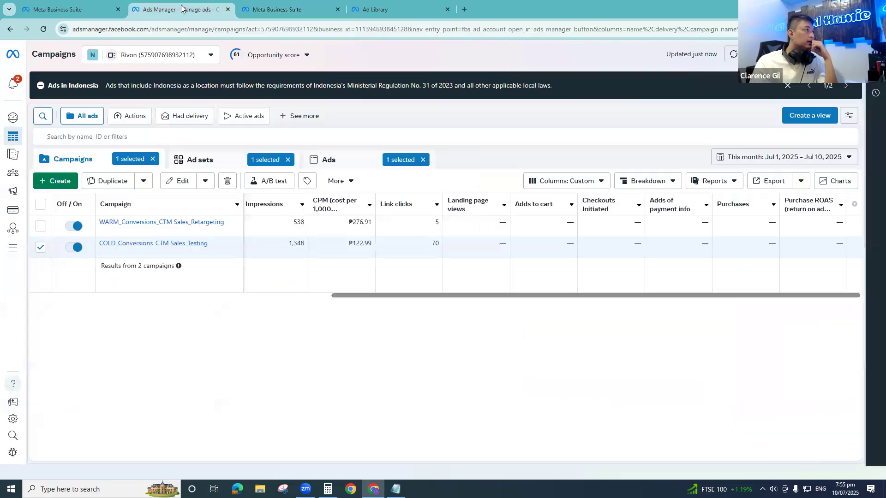
left_click_drag(452, 296, 382, 306)
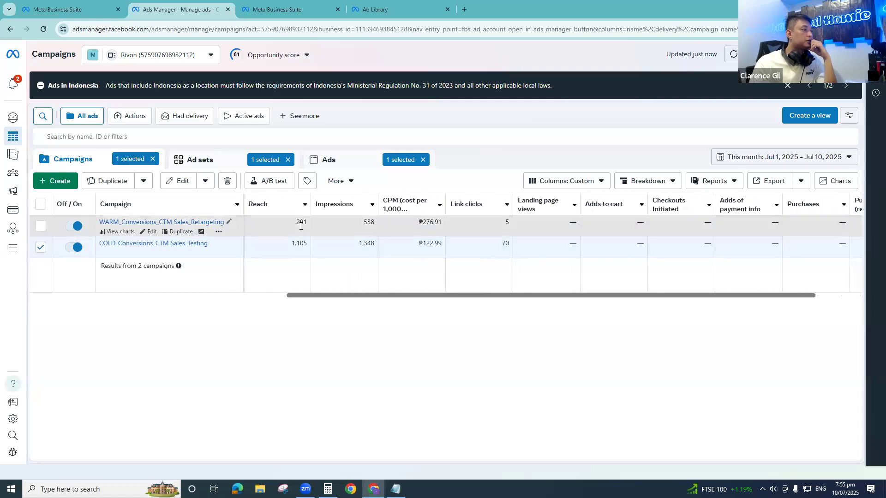
scroll(323, 302, "left", 1)
scroll(325, 302, "right", 1)
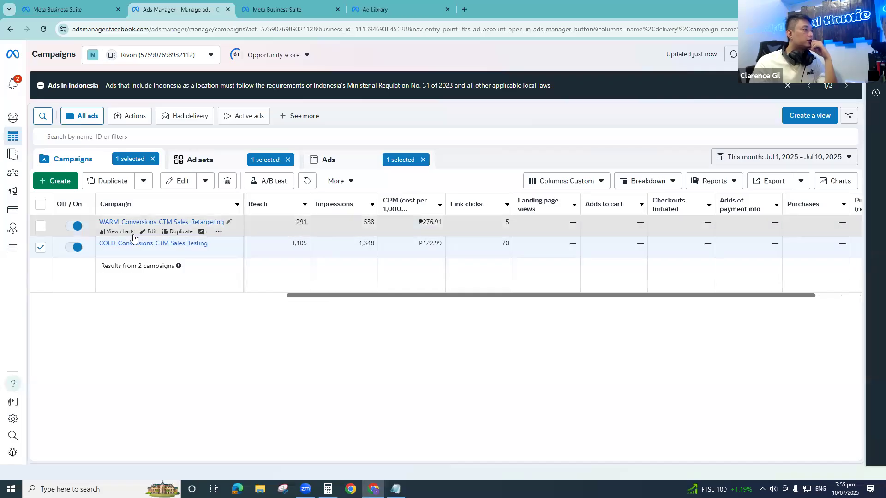
- Compare the retargeting and testing campaigns' metrics by selecting each in turn, leaving only COLD_Conversions_CTM Sales_Testing selected
left_click(41, 248)
left_click(40, 226)
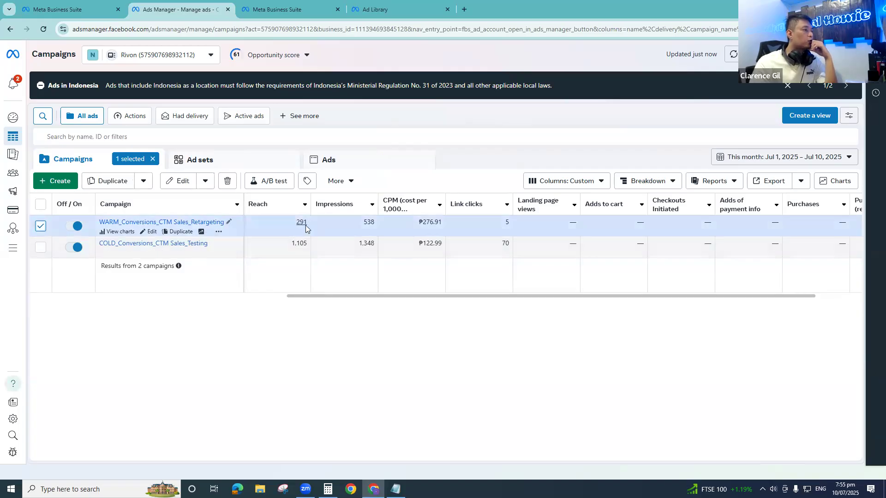
left_click(41, 248)
left_click(42, 249)
left_click(41, 226)
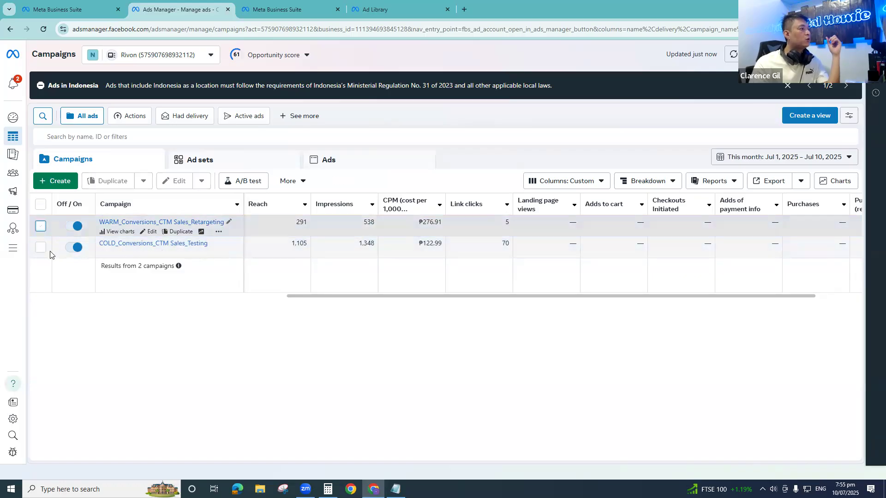
left_click(41, 248)
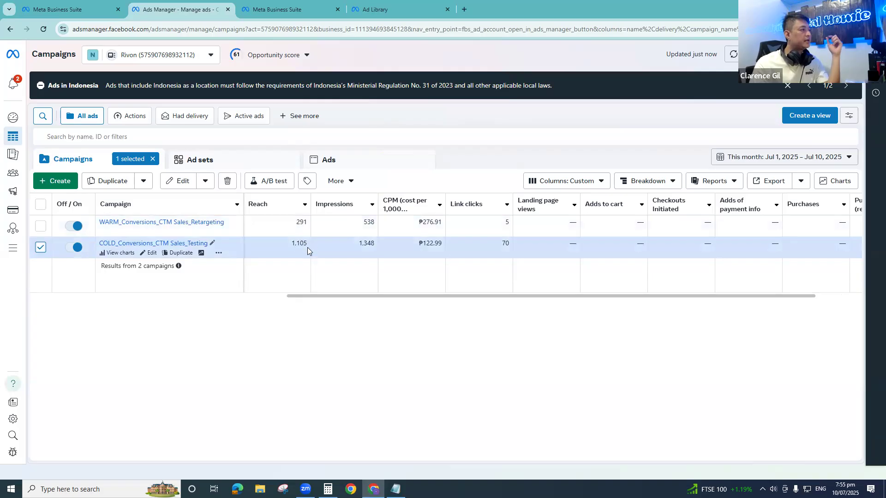
left_click(41, 248)
left_click(41, 226)
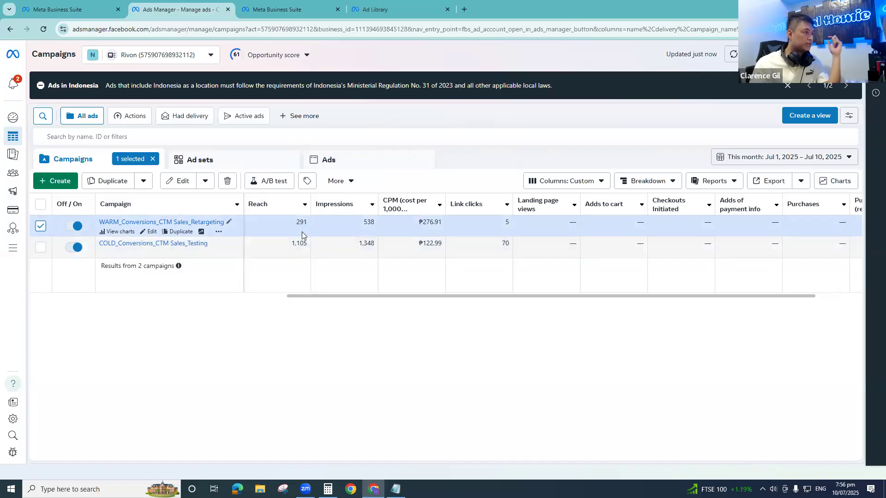
left_click(41, 226)
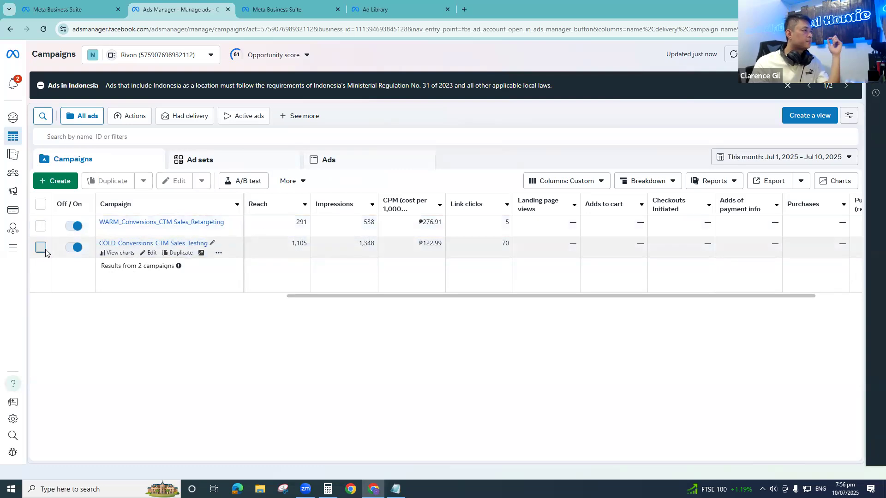
left_click(41, 248)
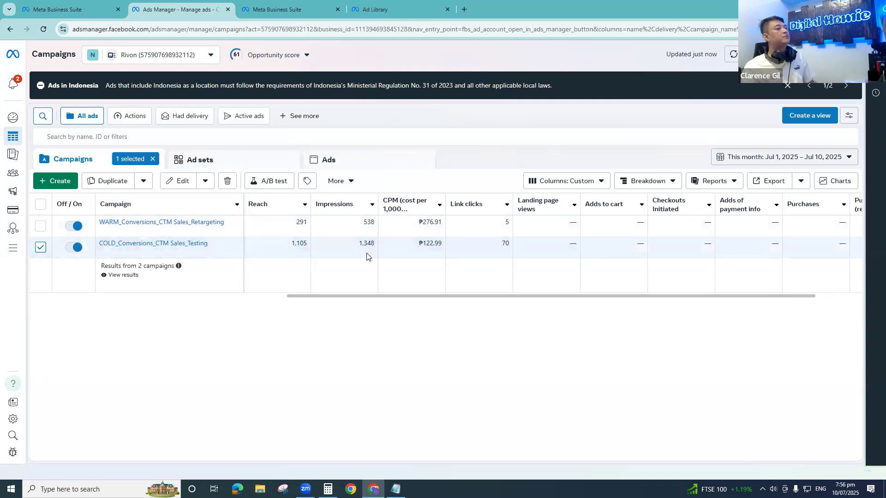
- Customize the campaign table's columns by searching for "frequency" and adding the Frequency metric
left_click(583, 184)
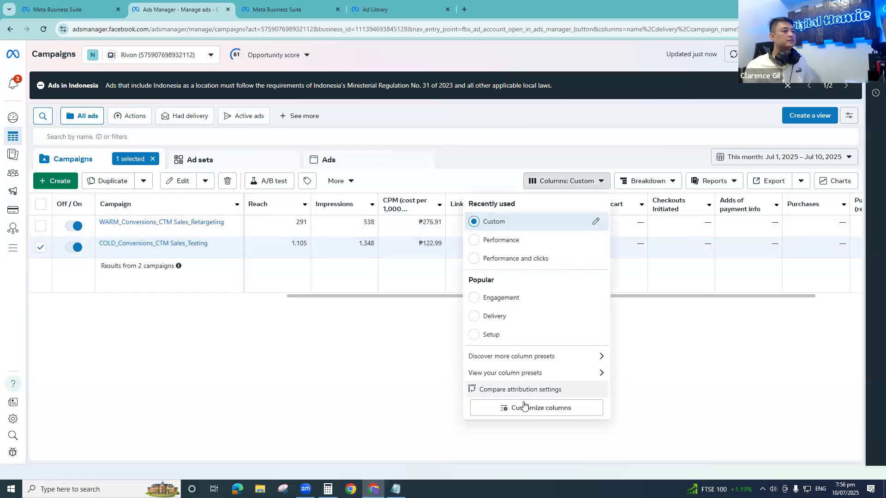
left_click(530, 408)
left_click(343, 120)
type("fre")
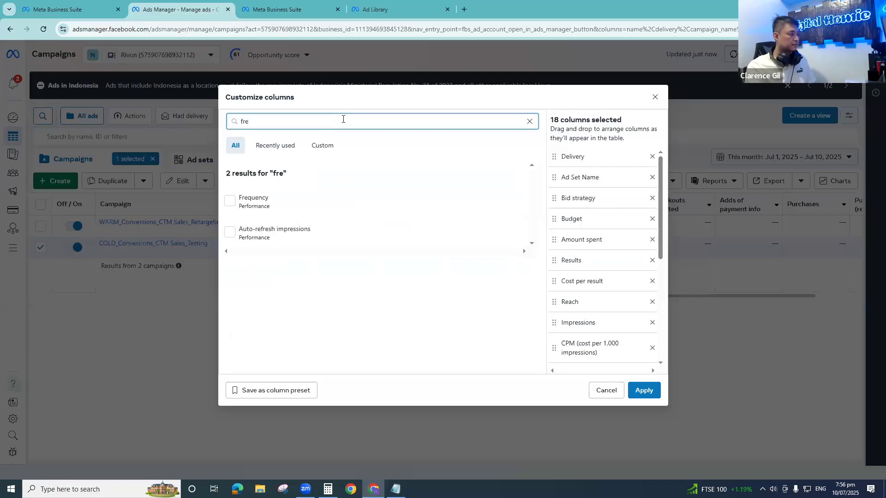
type("quenct")
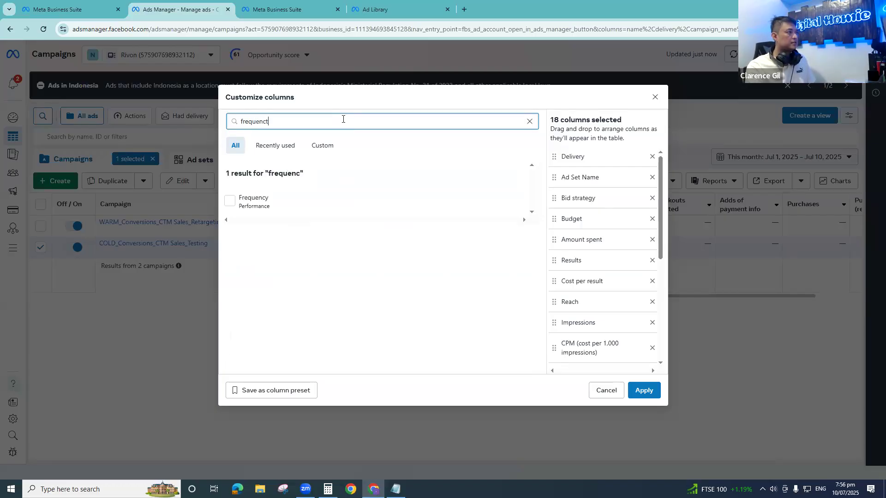
key("BackSpace")
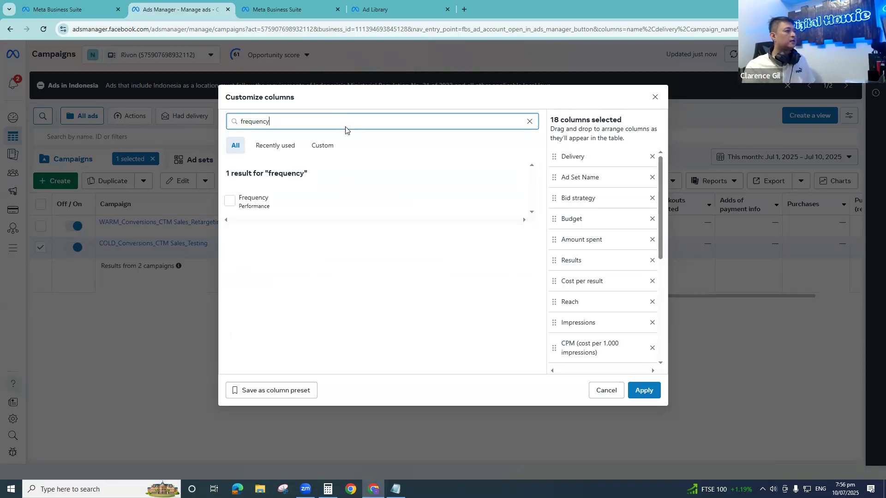
left_click(230, 201)
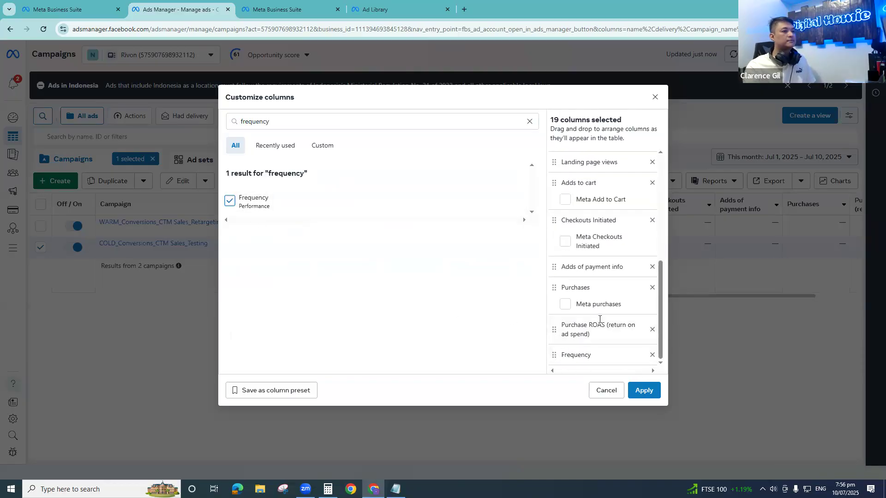
- Place the Frequency column between Impressions and CPM, apply the column changes and dismiss the Opportunity score pop-up
left_click_drag(554, 355, 591, 312)
left_click_drag(586, 320, 570, 345)
left_click(644, 391)
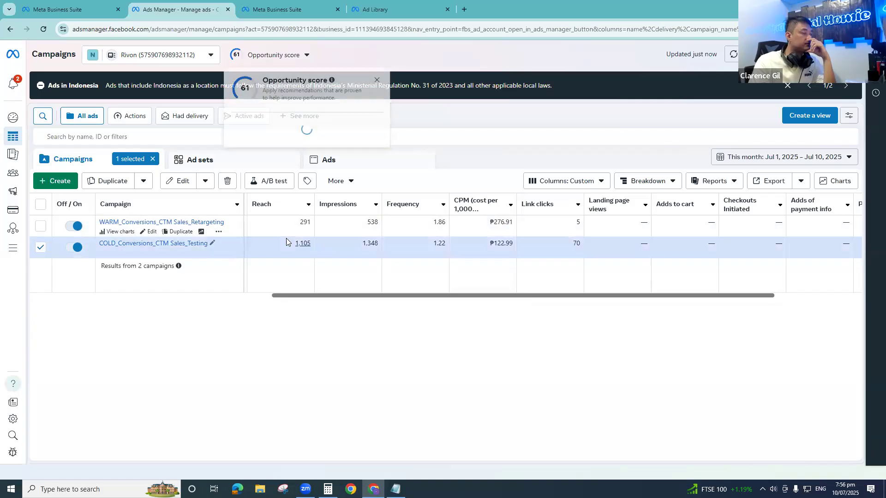
left_click(377, 80)
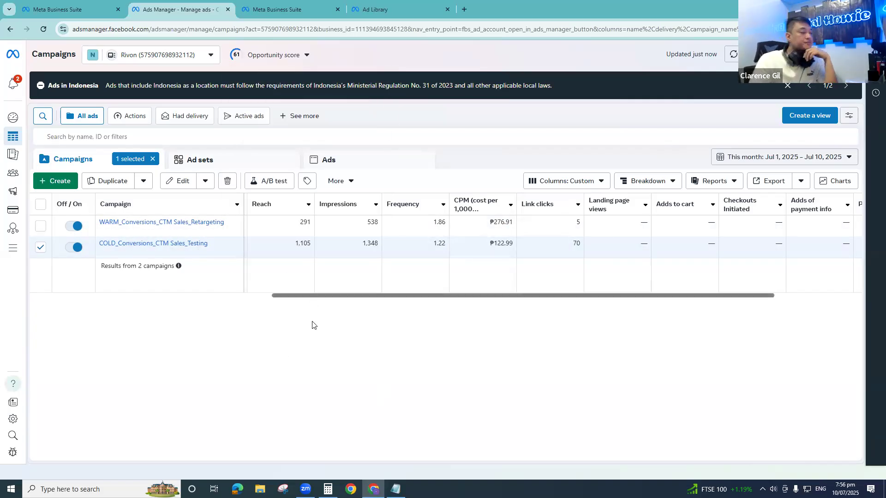
- Switch to Calculator, subtract the testing campaign's reach from its impressions (1348 - 1105), and return to Ads Manager
mouse_move(366, 255)
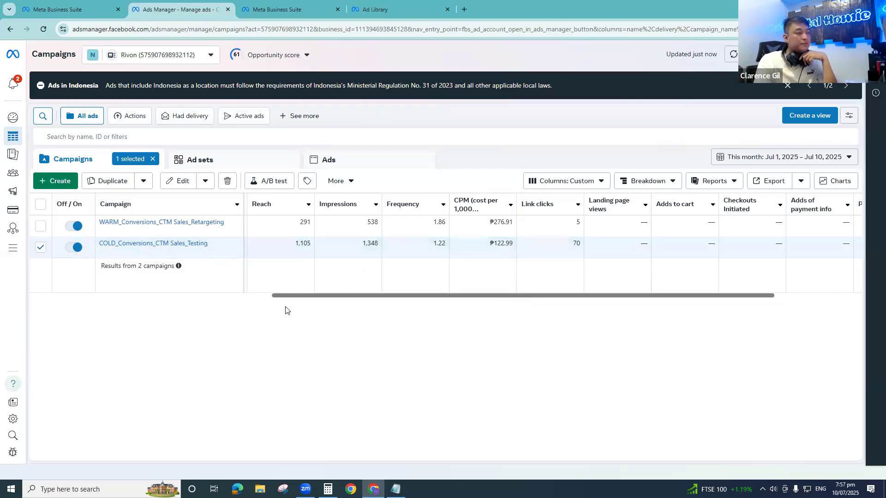
mouse_move(315, 250)
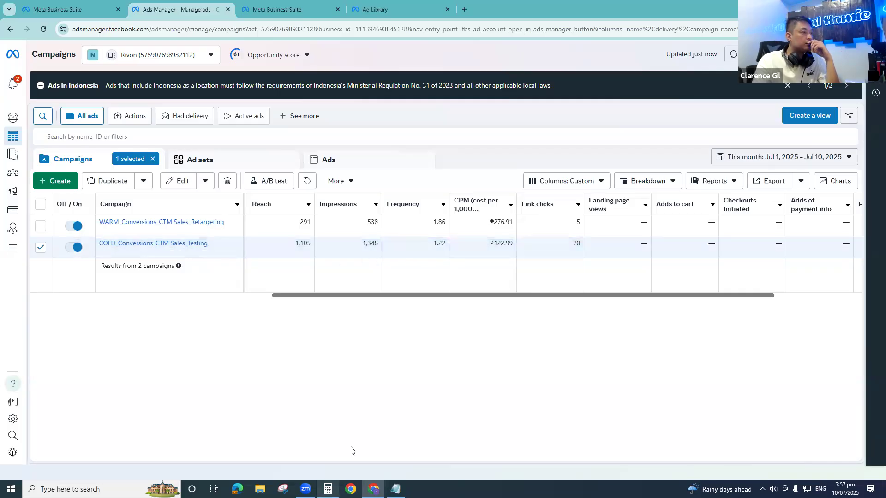
left_click(328, 489)
left_click_drag(305, 111, 585, 138)
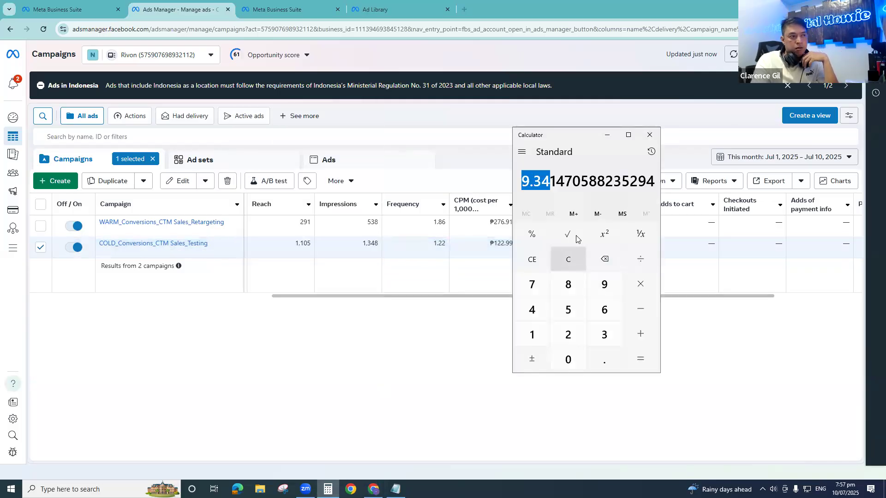
left_click(568, 260)
type("13487")
key("BackSpace")
key("BackSpace")
key("BackSpace")
key("BackSpace")
type("34")
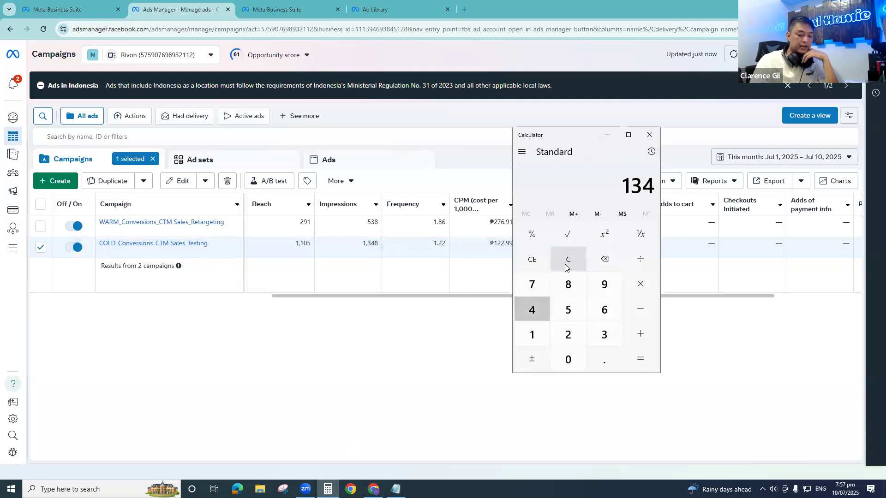
type("8 - 10")
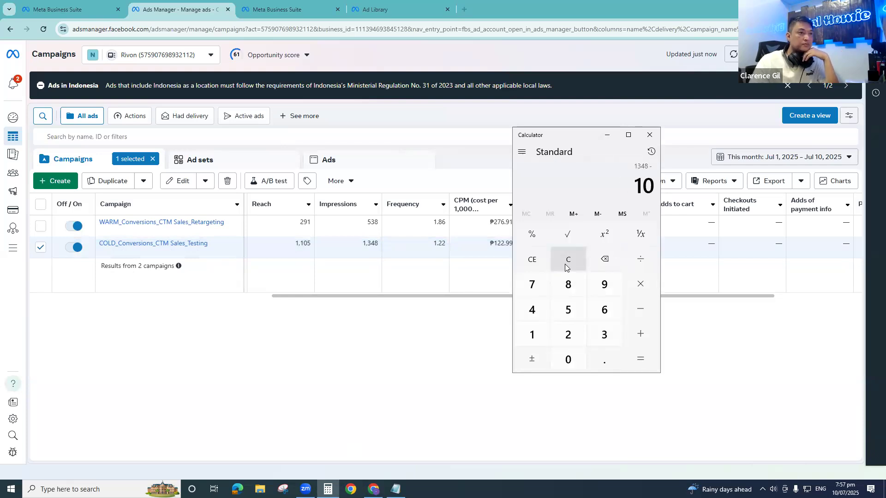
key("BackSpace")
type("105")
key("Return")
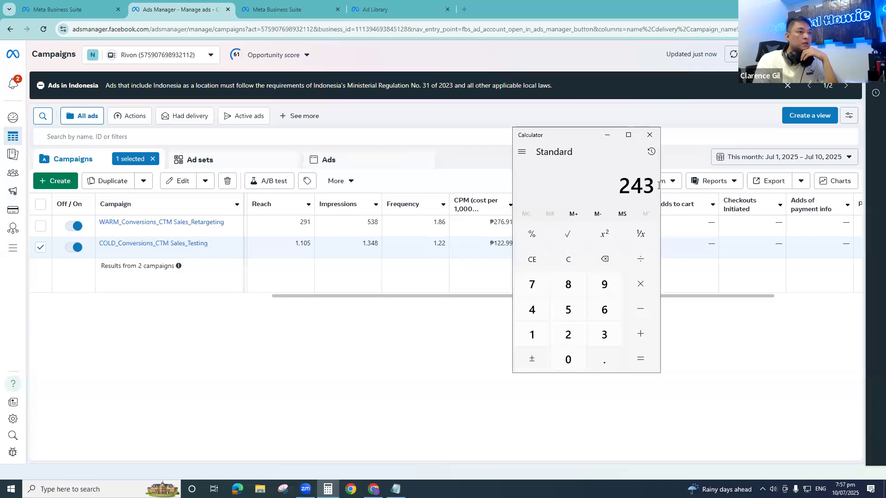
double_click(635, 185)
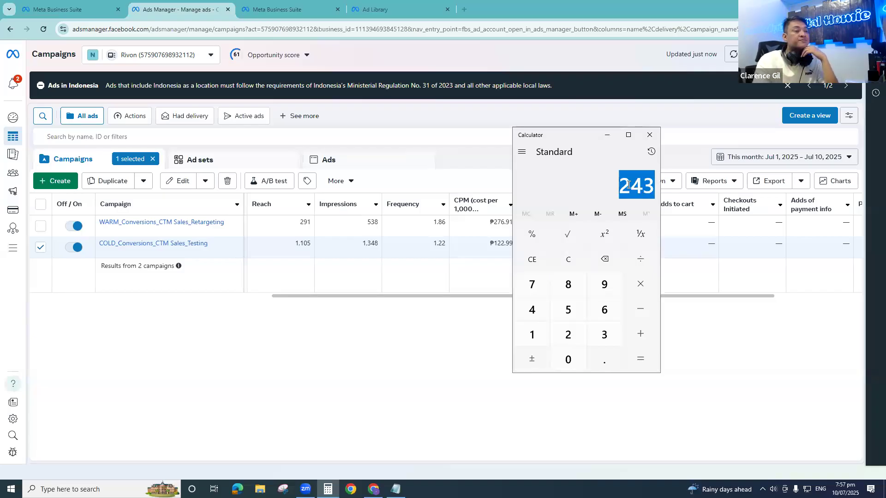
left_click(609, 135)
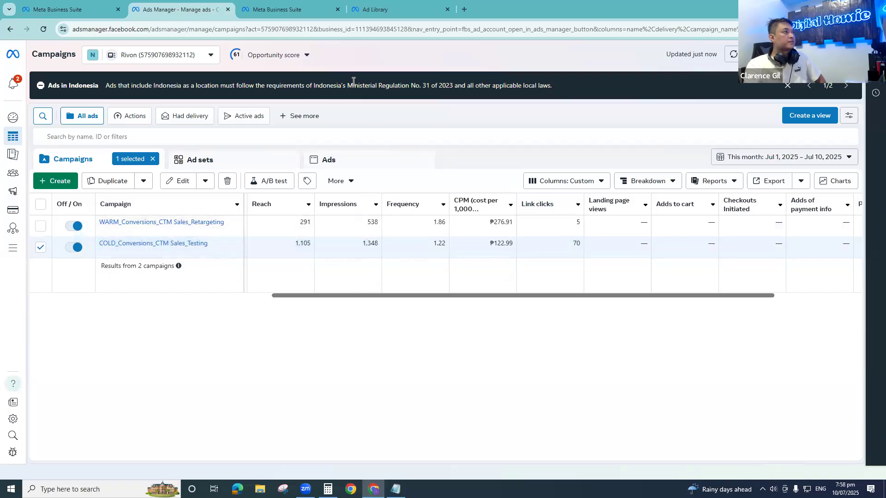
- Open the shop page of AZTRID's first three-pairs ad from the Ad Library and view the purchase funnel columns in Ads Manager
left_click(361, 17)
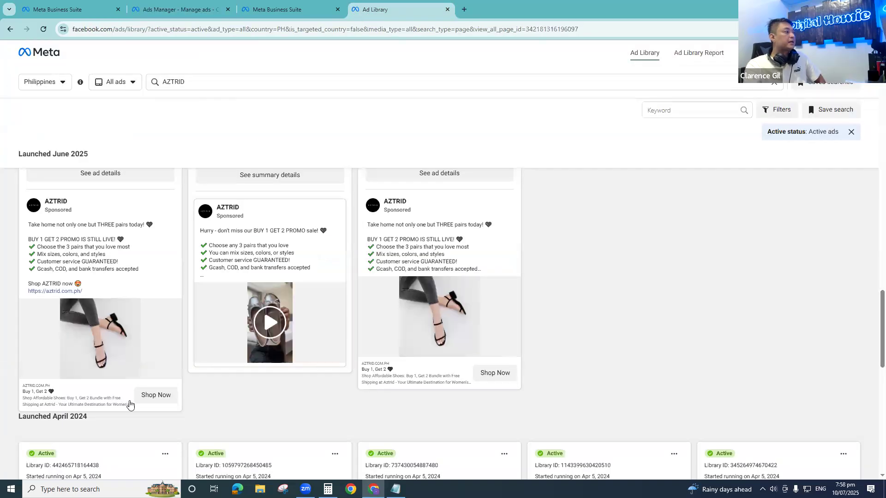
left_click(159, 399)
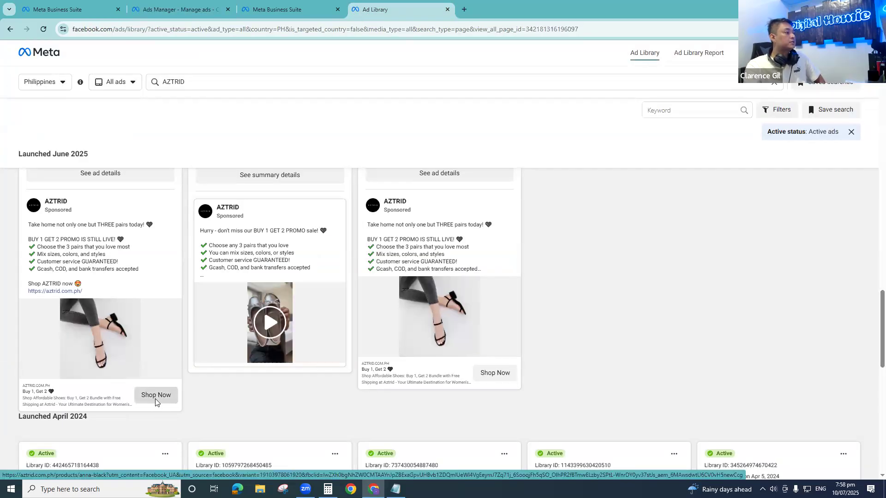
left_click(198, 9)
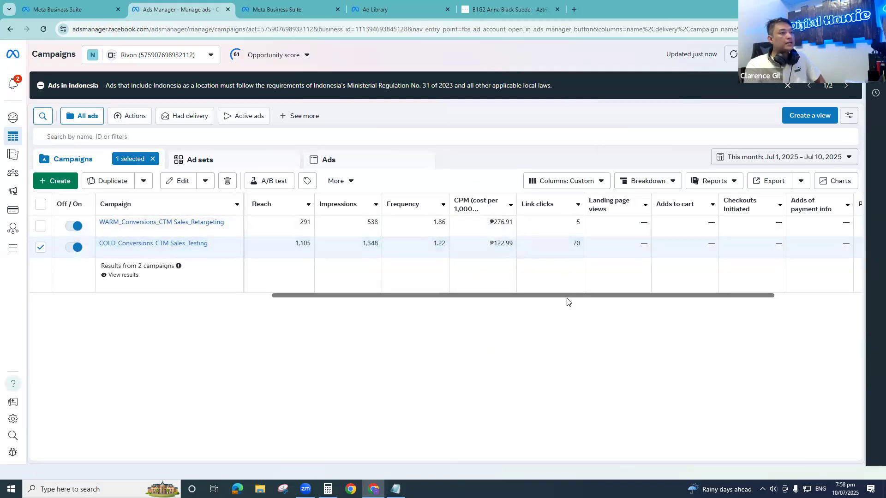
left_click_drag(594, 295, 701, 275)
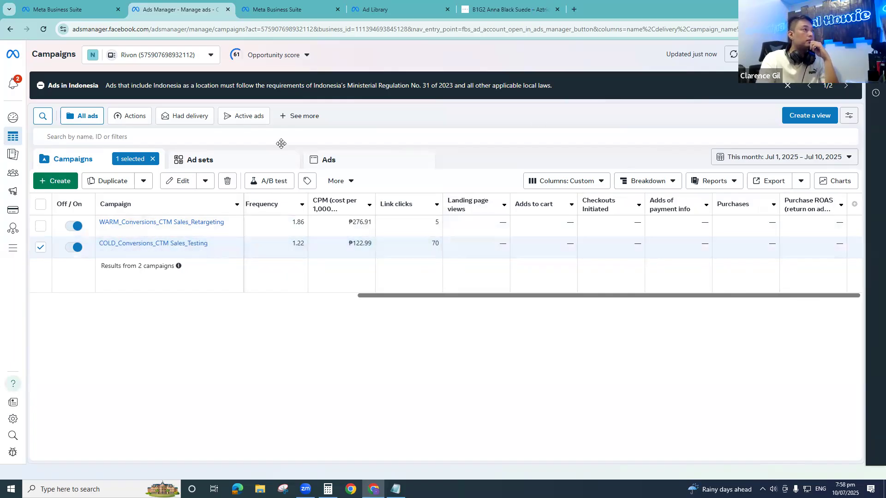
- Close the Meta Business Suite inbox page and return to the Ads Manager campaigns table, dismissing the Opportunity score pop-up
key("ctrl+Tab")
key("ctrl+Tab")
key("ctrl+Tab")
scroll(358, 298, "up", 8)
left_click(291, 6)
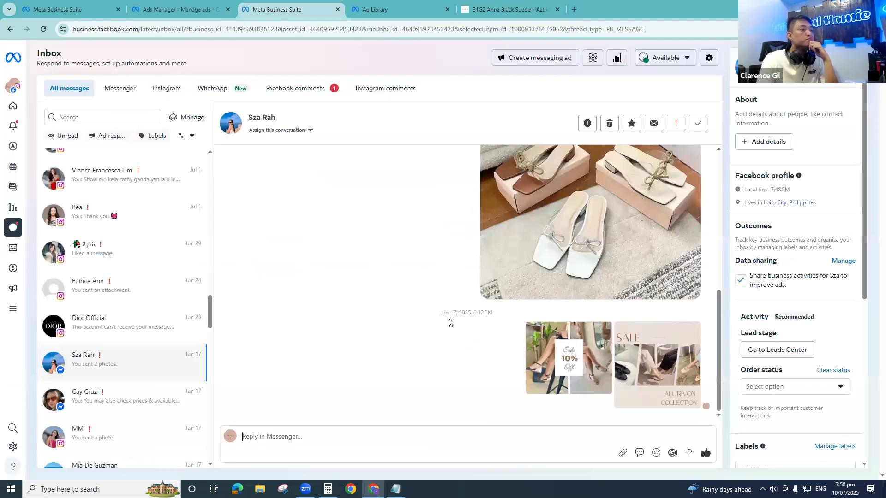
left_click(337, 9)
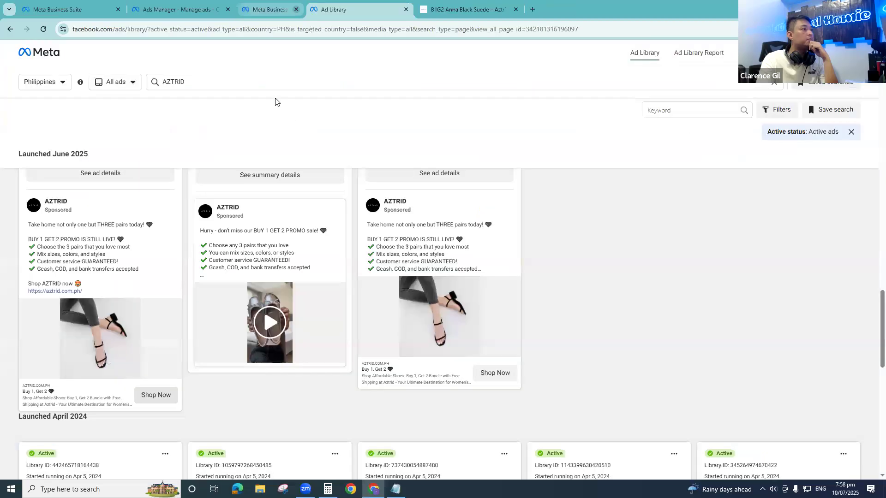
key("ctrl+shift+Tab")
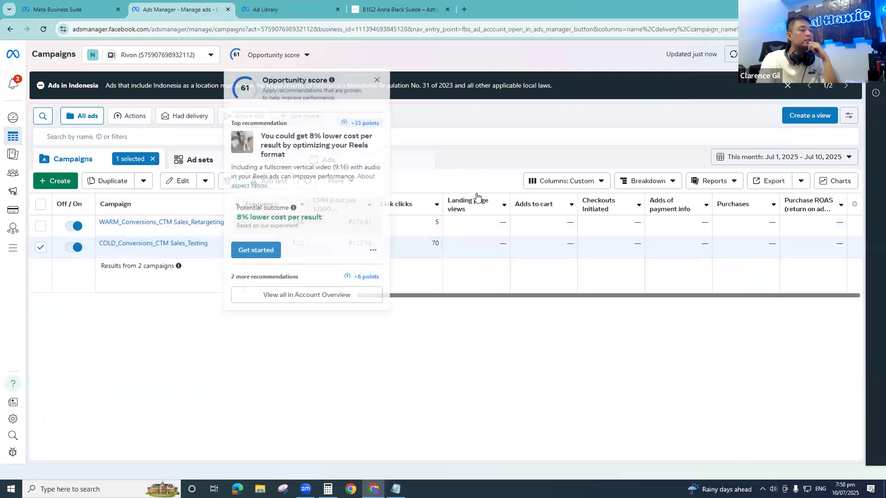
left_click(377, 80)
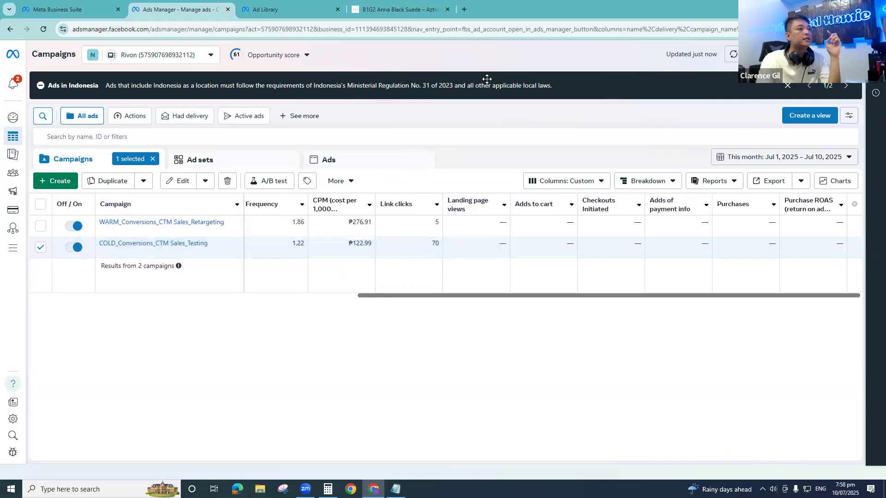
- Add the B1G2 Anna Black Suede sandals in size 10 to the AZTRID cart and check the Adds to cart column in Ads Manager
left_click(422, 7)
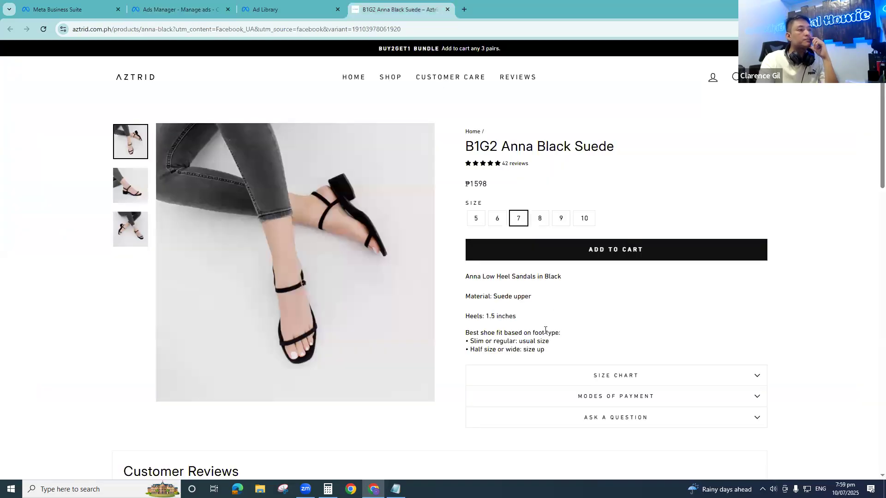
left_click(581, 218)
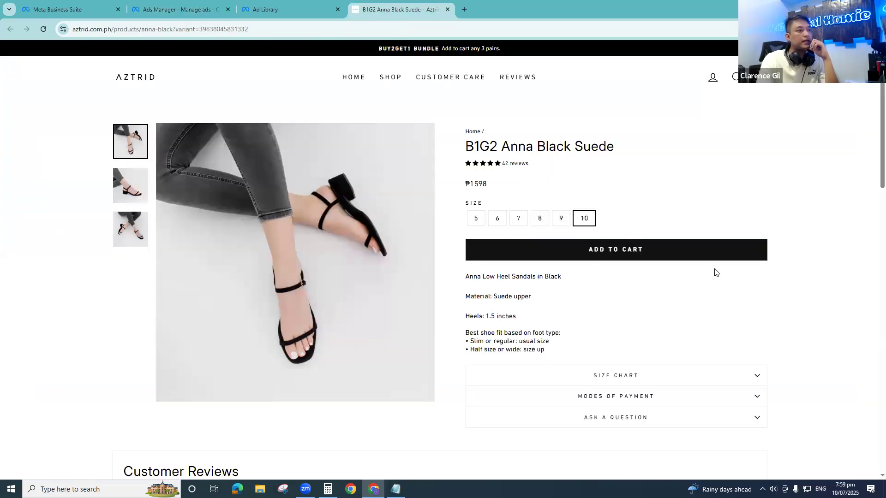
left_click(610, 253)
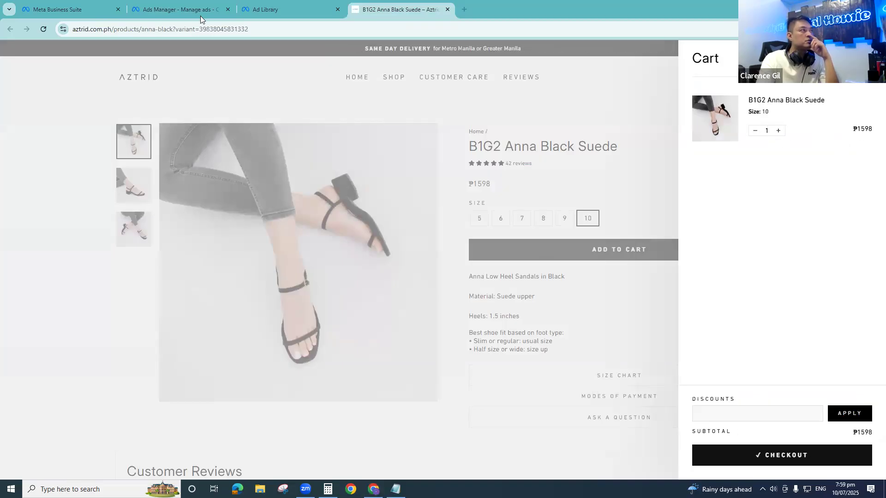
left_click(155, 10)
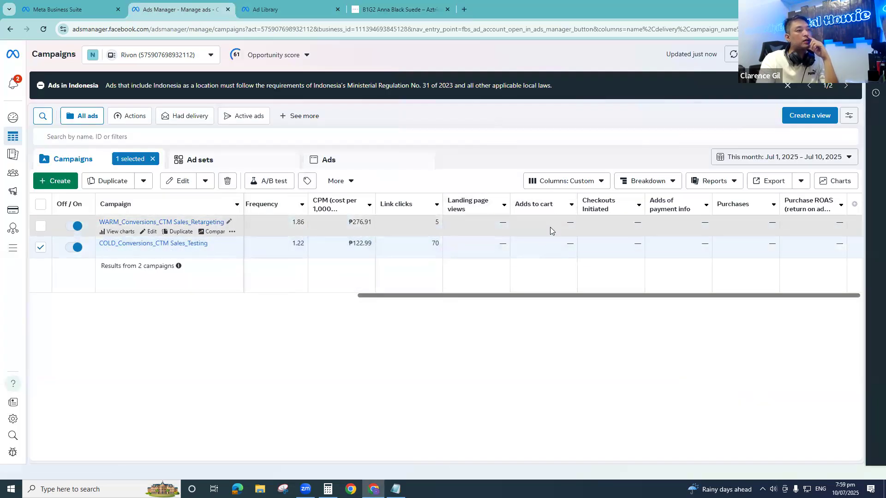
- Proceed to checkout from the AZTRID cart and check the Checkouts Initiated column in Ads Manager
left_click(428, 14)
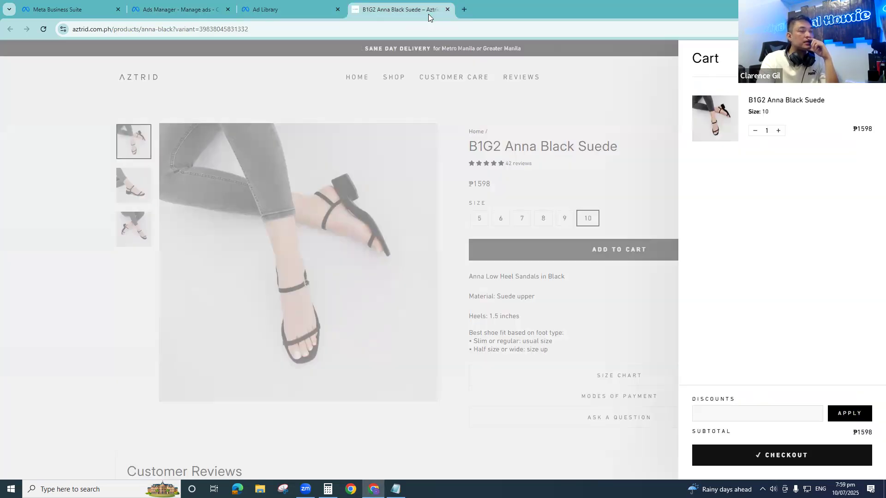
left_click(781, 456)
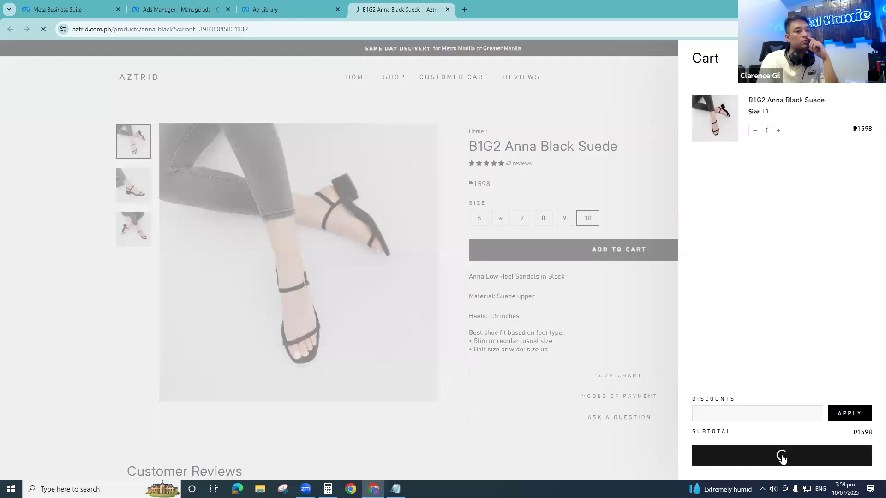
left_click(291, 6)
left_click(207, 9)
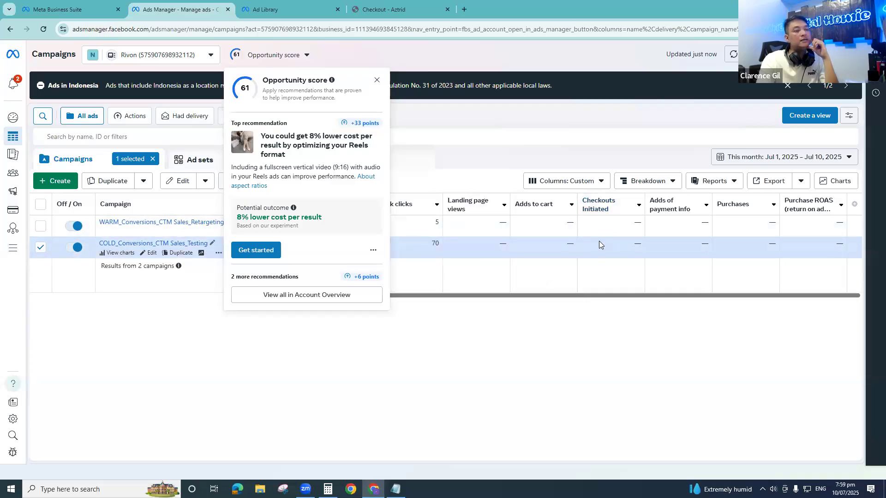
- Examine the AZTRID checkout form from the contact and delivery fields through the payment methods and billing address options
left_click(396, 8)
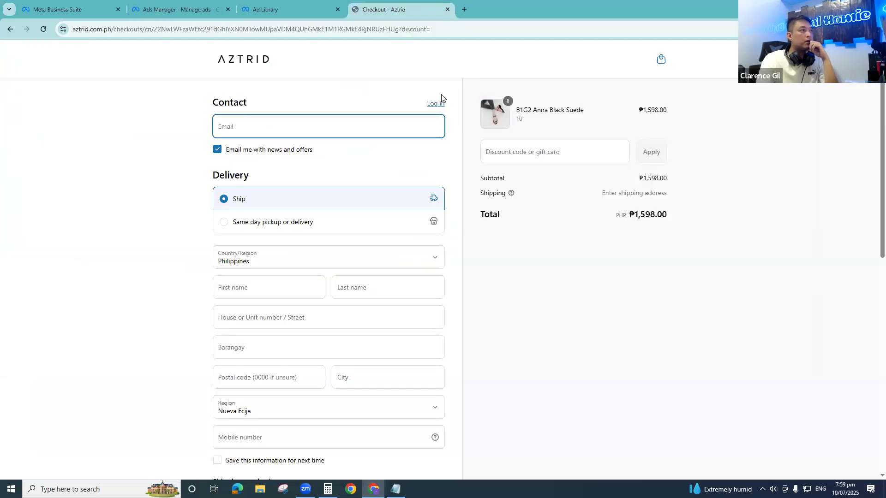
left_click(242, 127)
left_click(156, 216)
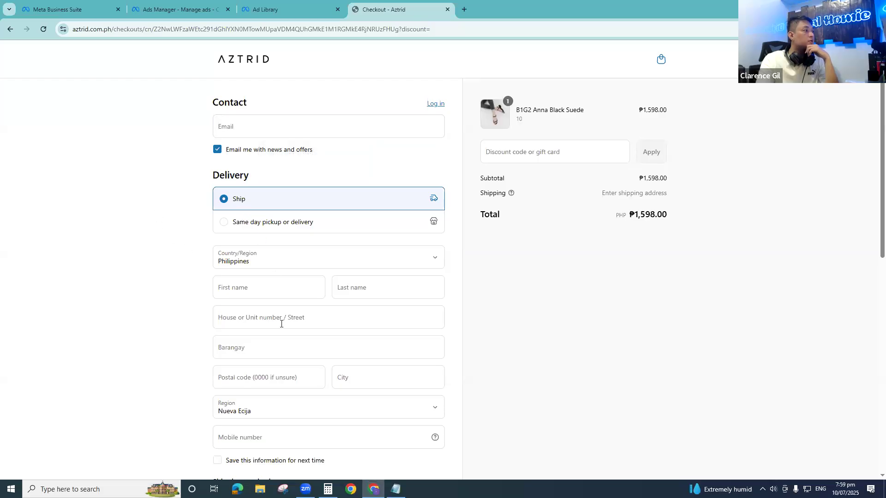
scroll(289, 249, "down", 4)
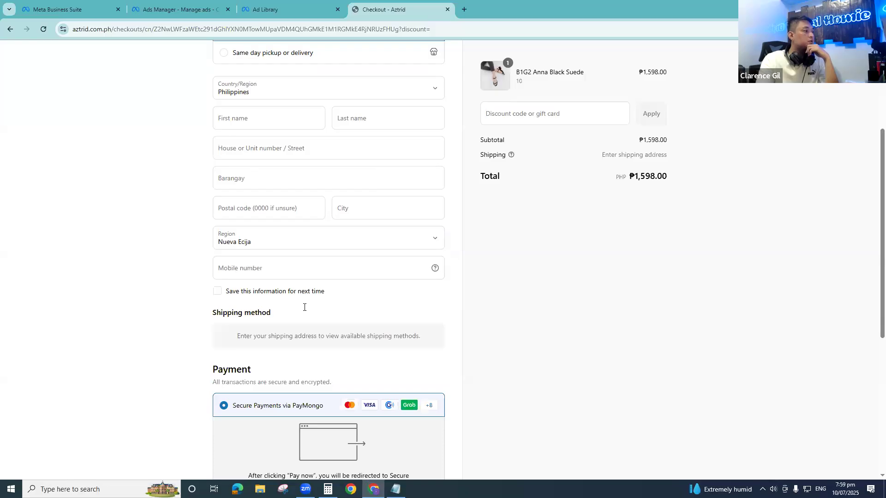
scroll(316, 351, "down", 4)
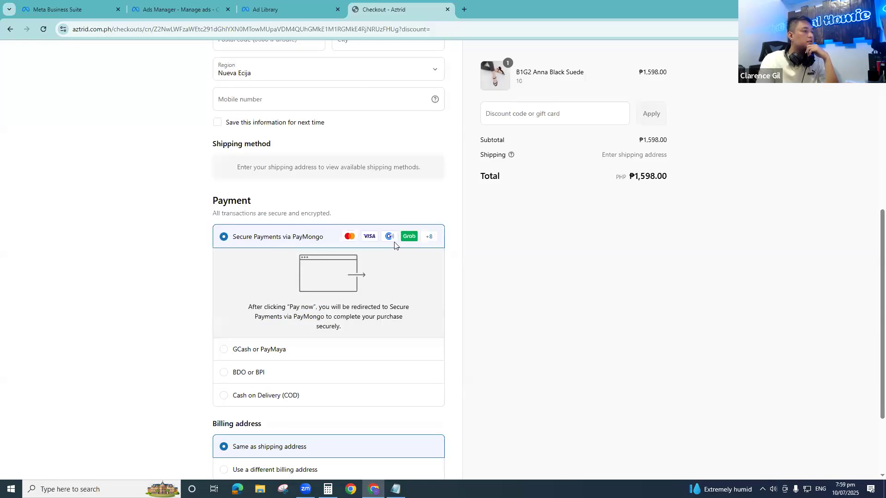
scroll(337, 304, "down", 3)
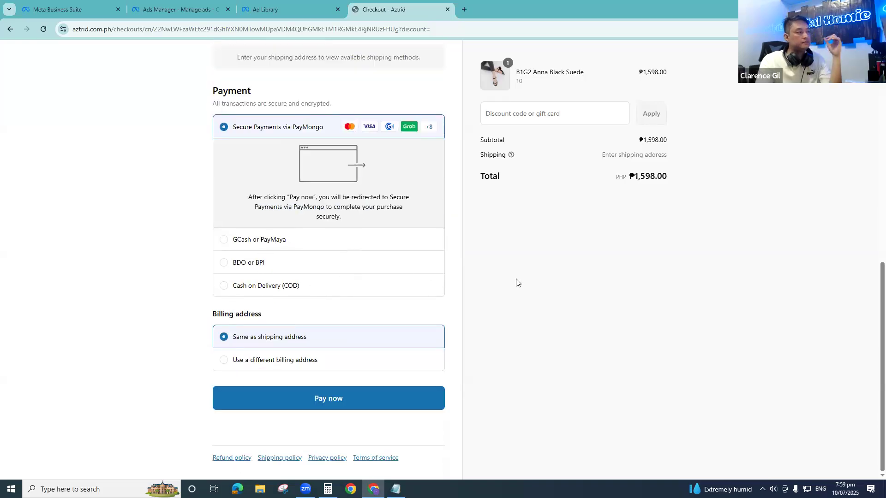
- Compare the Adds of payment info column in Ads Manager with the payment stage of the AZTRID checkout
left_click(215, 7)
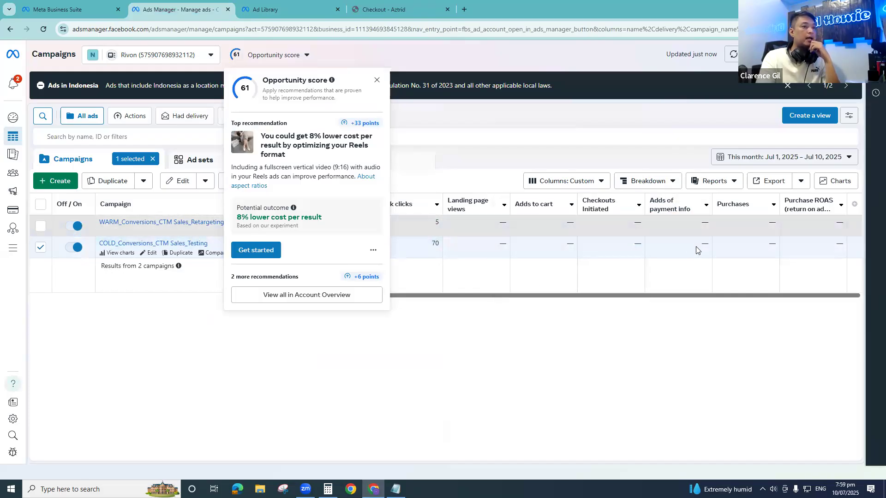
left_click(382, 6)
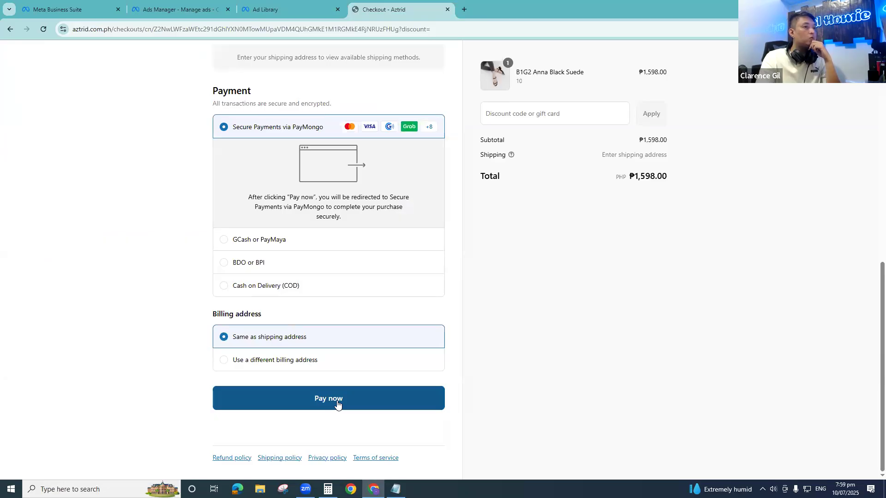
left_click(196, 9)
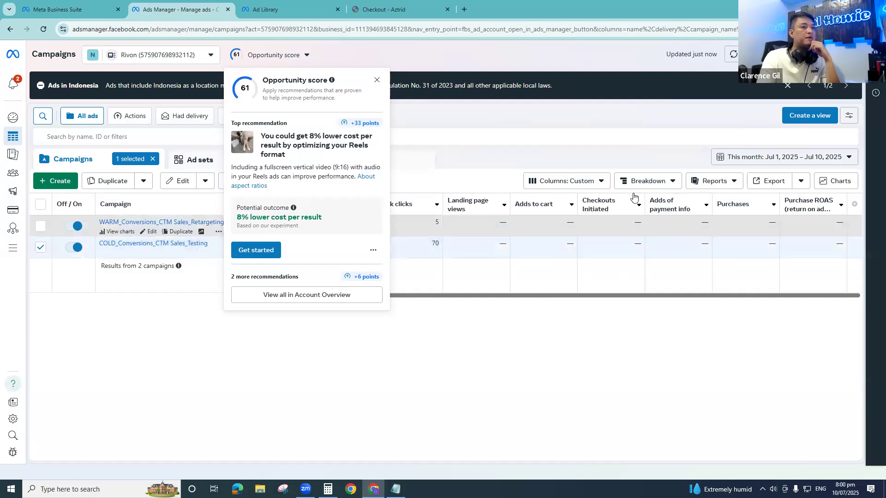
- Add the Purchases conversion value metric, including Meta purchase conversion value, to the campaigns table's custom columns
left_click(560, 181)
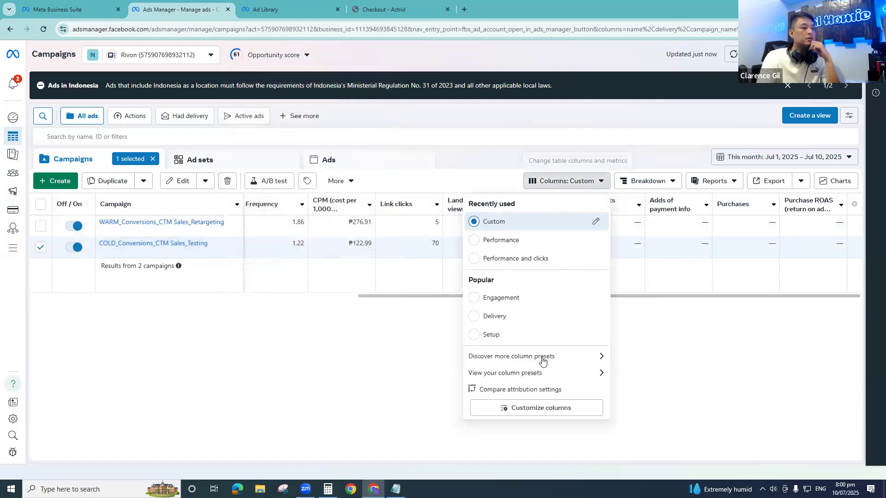
left_click(538, 409)
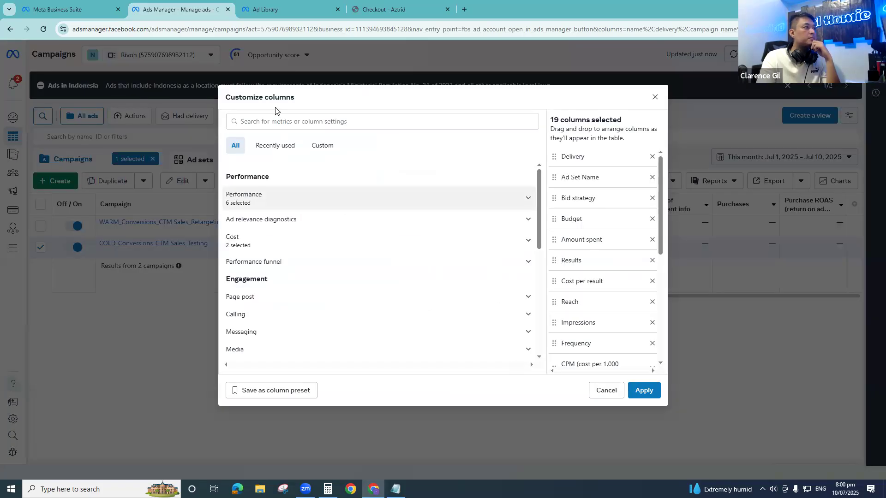
left_click(284, 120)
type("purchase")
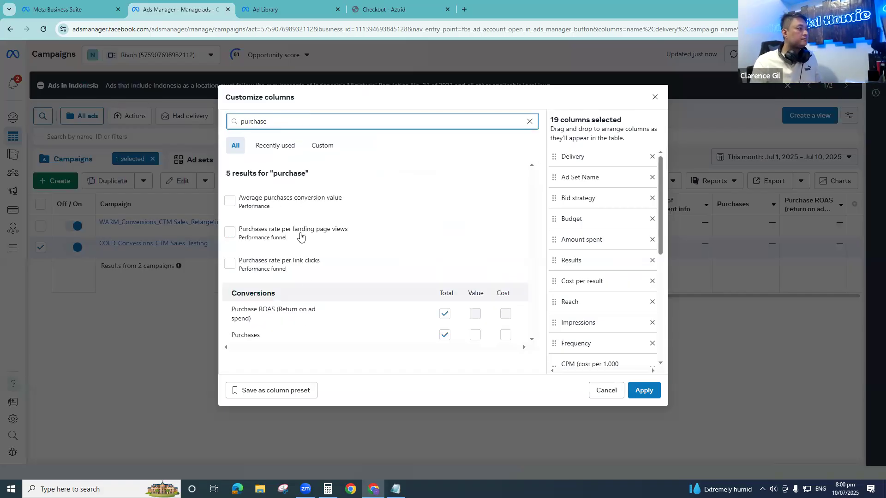
left_click(482, 336)
left_click(475, 335)
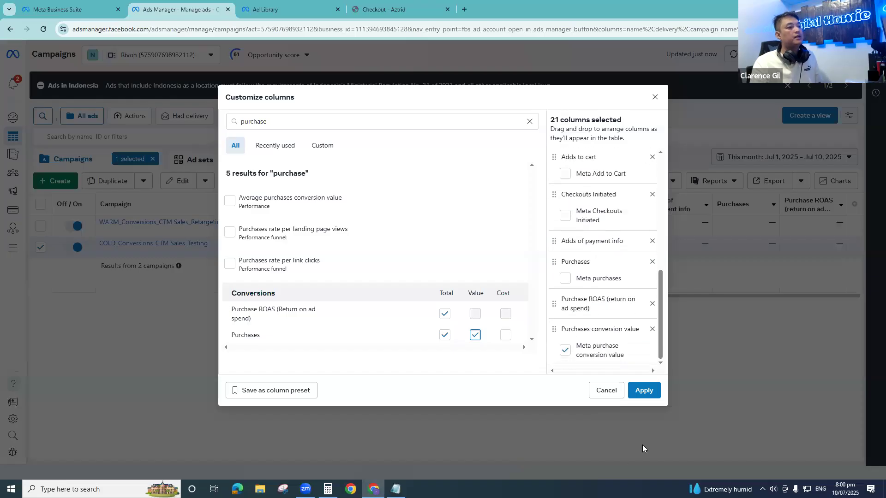
left_click(646, 387)
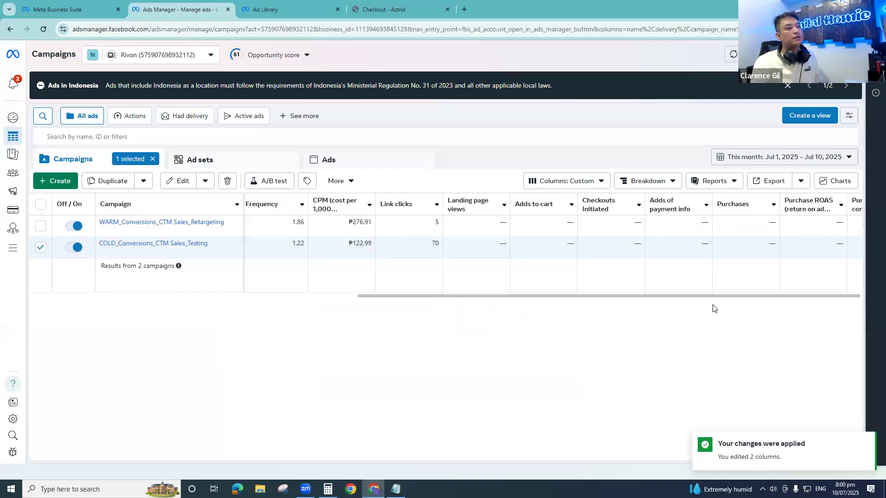
- Widen the Purchase ROAS (return on ad spend) column in the campaigns table so its full header fits
scroll(784, 300, "right", 3)
scroll(821, 300, "right", 1)
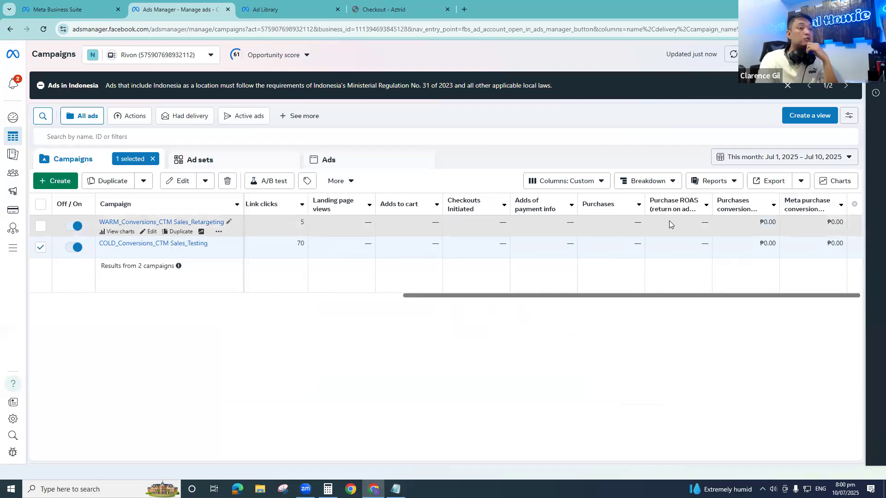
left_click_drag(710, 196, 728, 198)
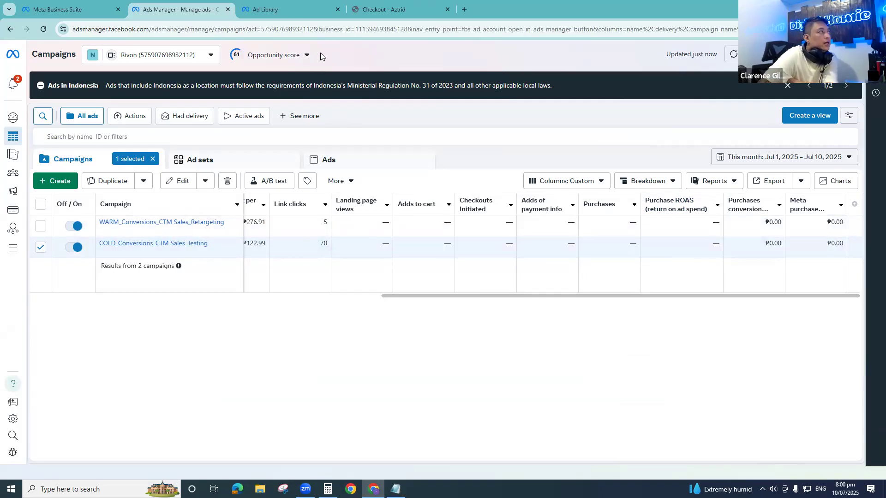
- Go to the Rivon Facebook page from the business portfolio's page settings and open its Meta Business Suite inbox
key("ctrl+shift+Tab")
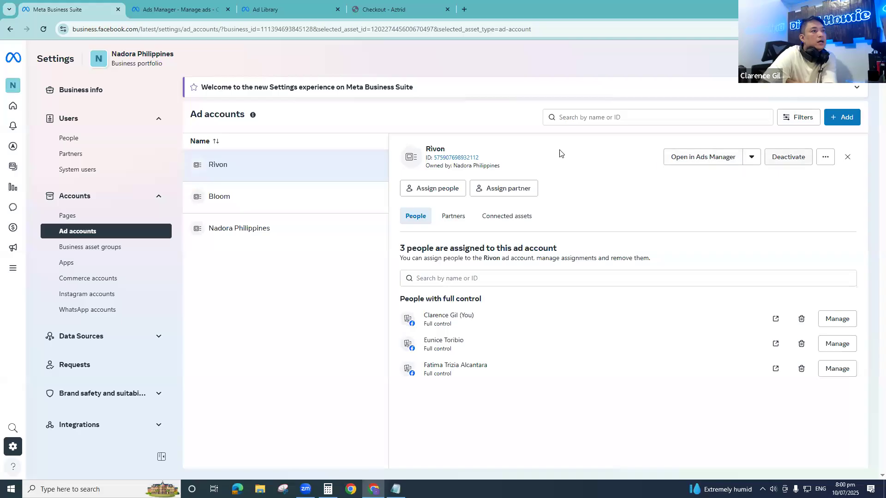
left_click(88, 217)
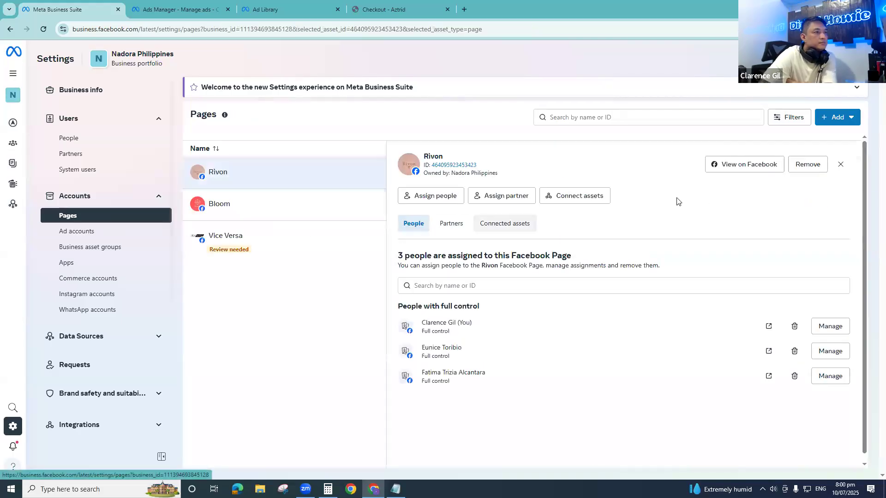
left_click(720, 167)
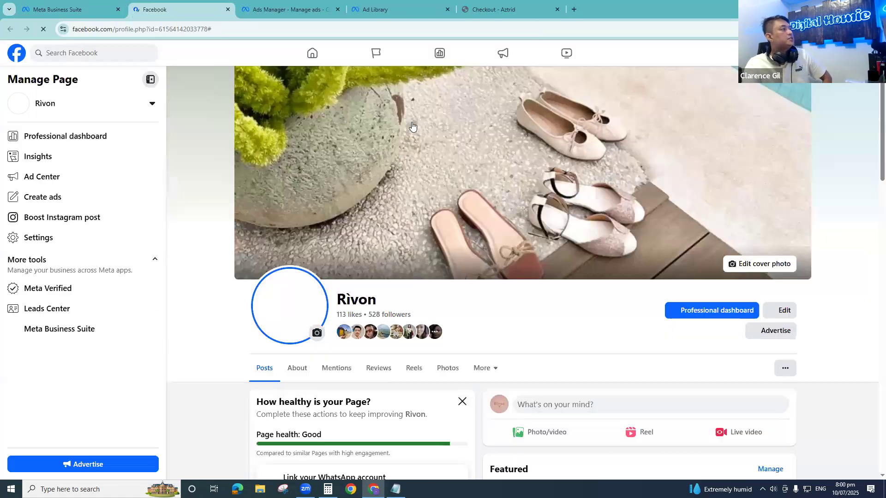
scroll(93, 277, "down", 4)
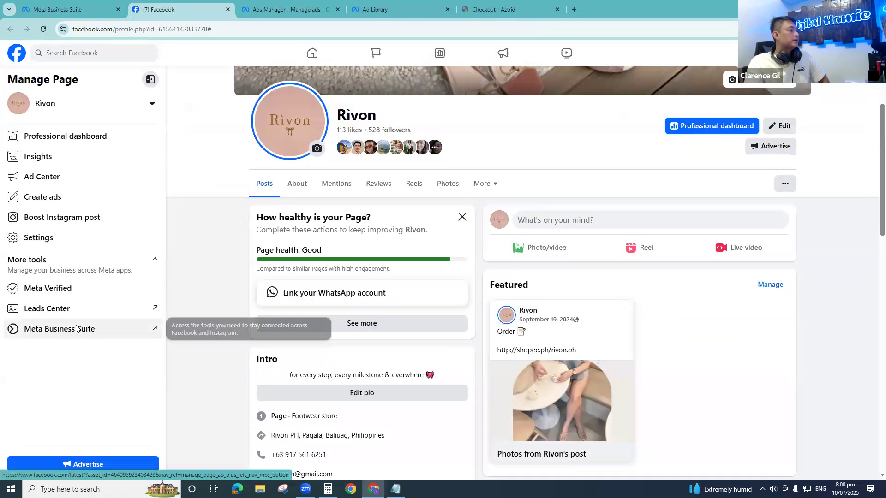
left_click(109, 328)
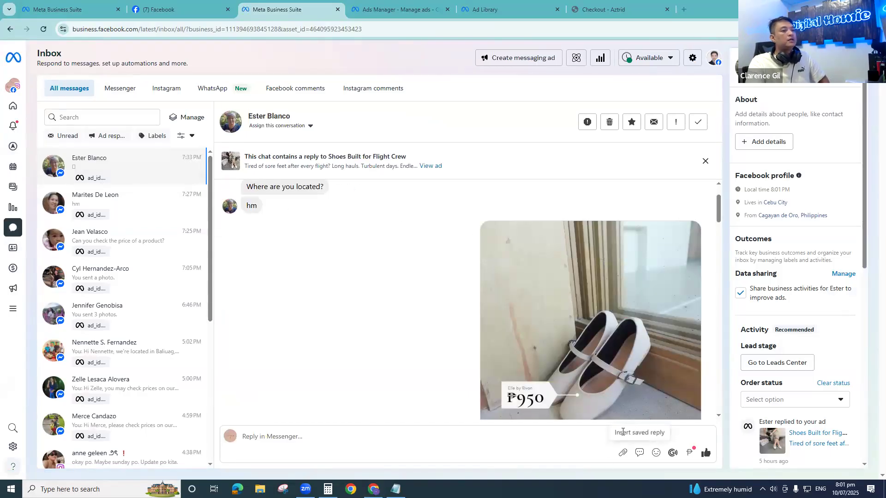
- Draft a PHP 950 order described as "Elle by Rivon" for the customer in the open conversation, and close the form without creating it
left_click(690, 453)
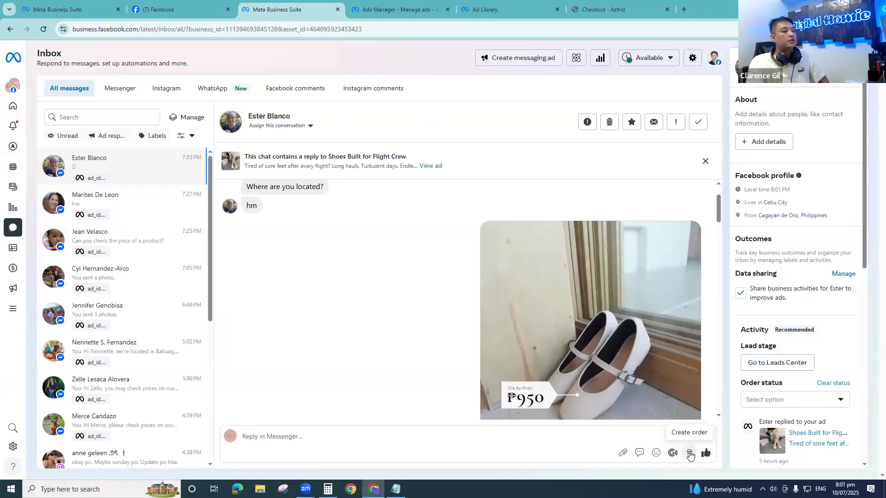
left_click(690, 453)
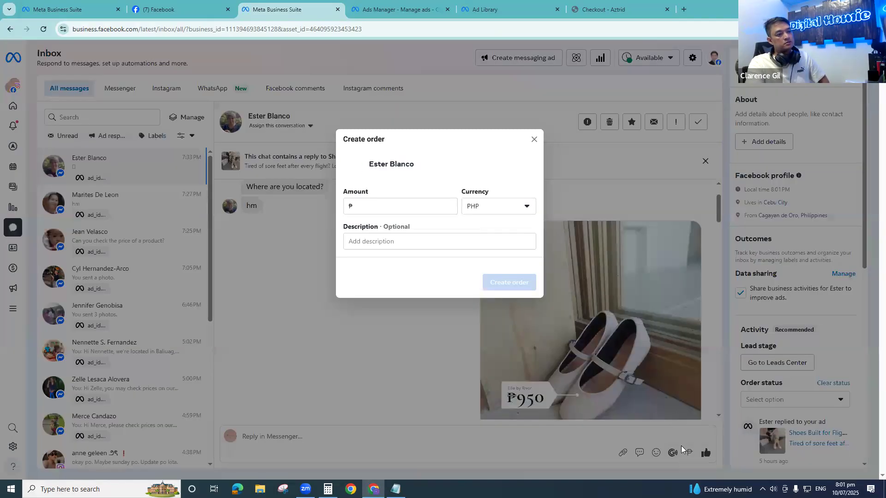
left_click(397, 208)
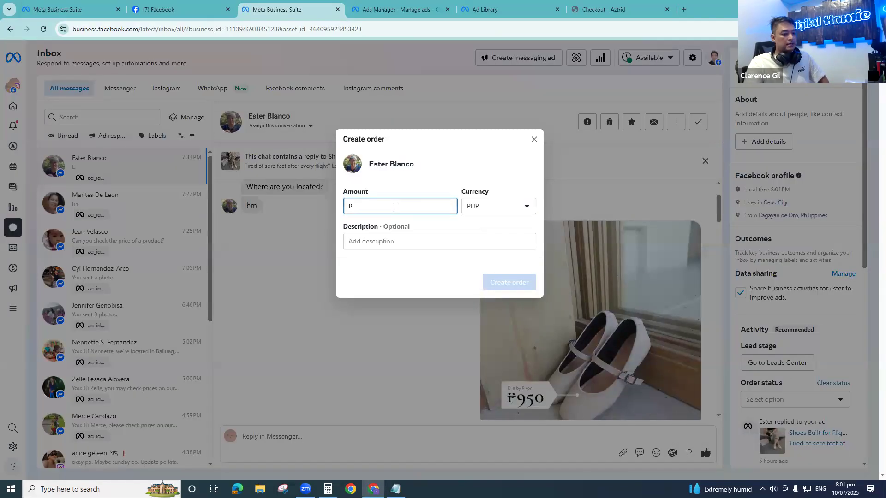
type("950")
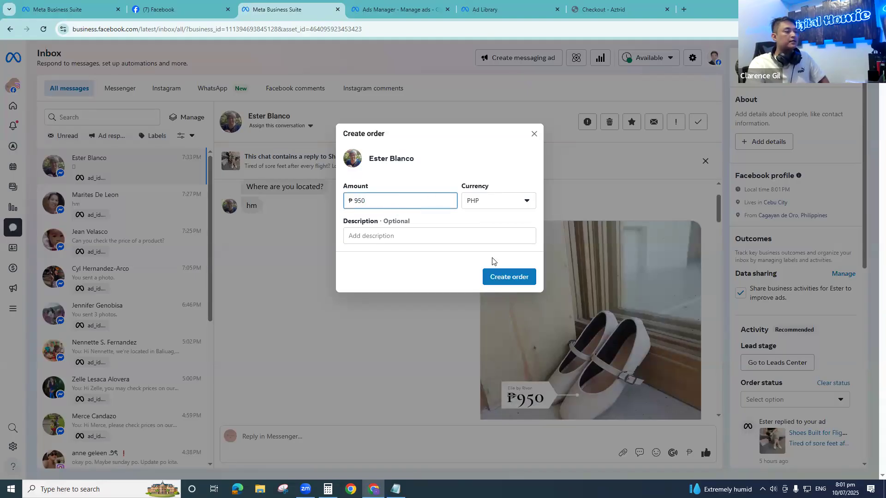
left_click(386, 236)
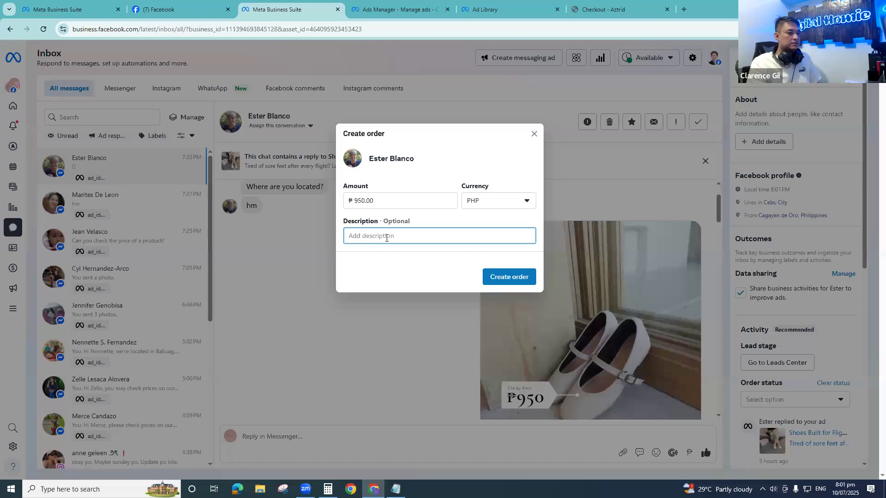
type("Elle")
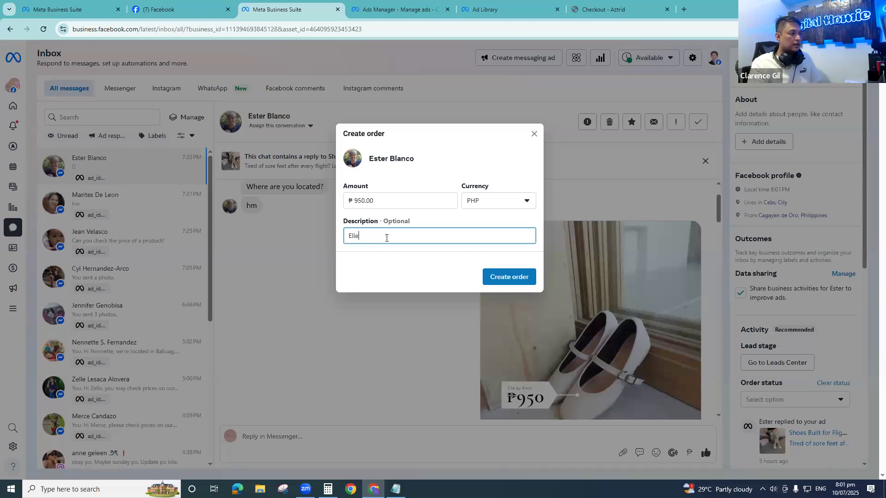
type(" by Rivon")
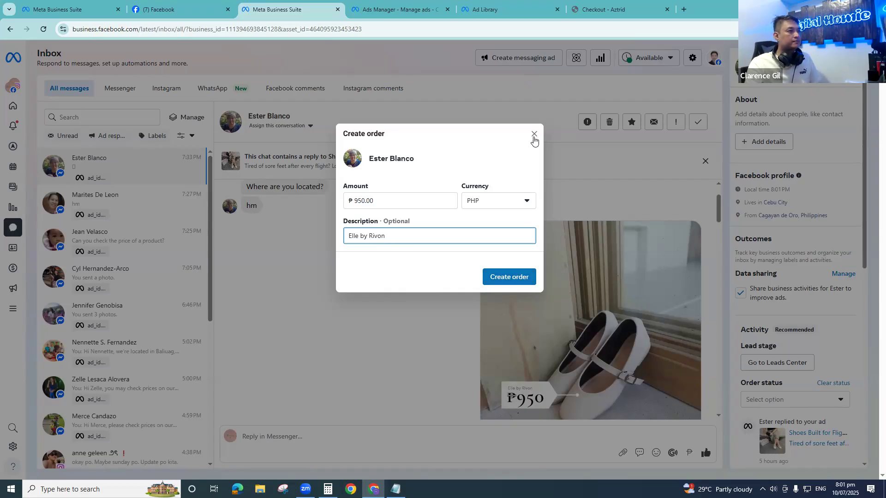
left_click_drag(350, 161, 443, 164)
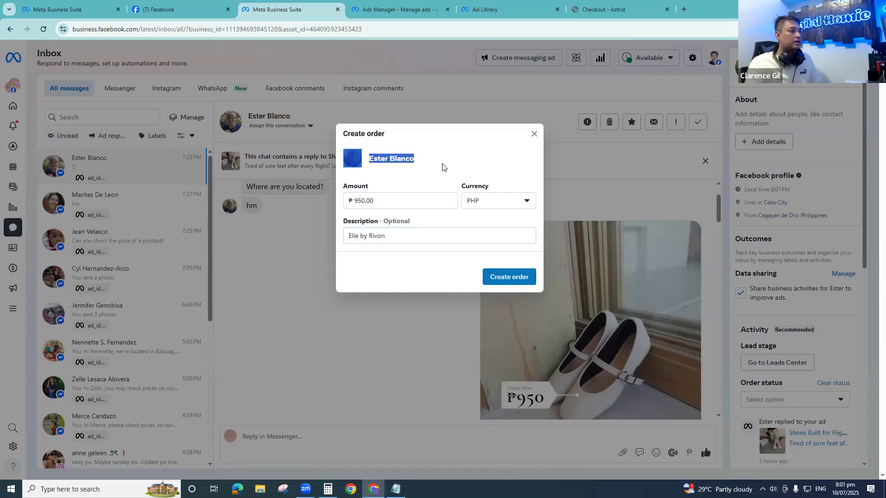
left_click(534, 134)
- Enter "July Customer" as a new label in the conversation's contact details without adding it
scroll(748, 222, "down", 5)
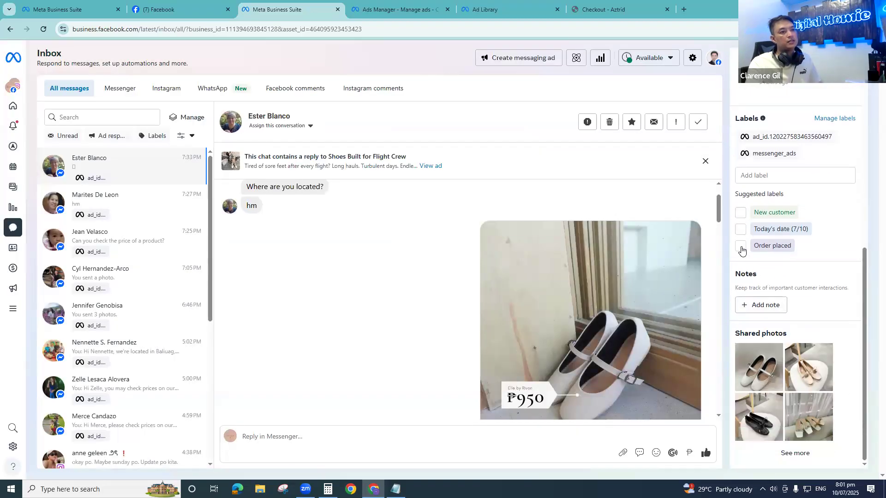
left_click(774, 175)
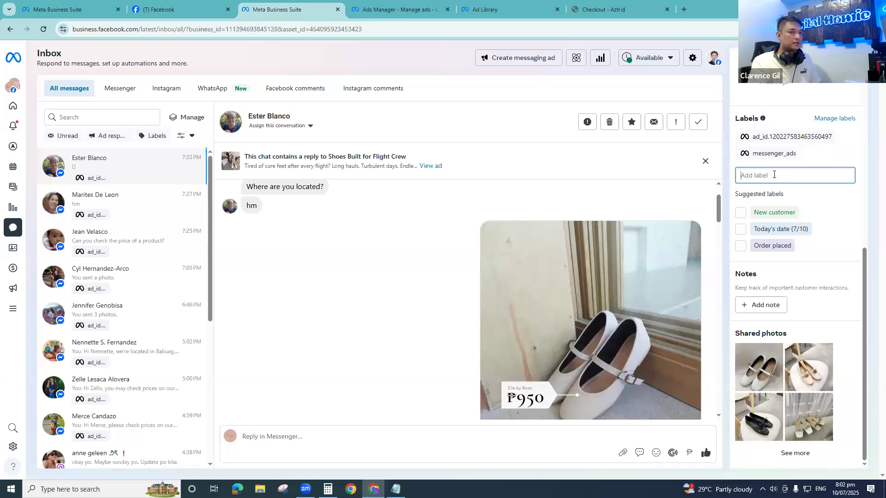
type("July Customer")
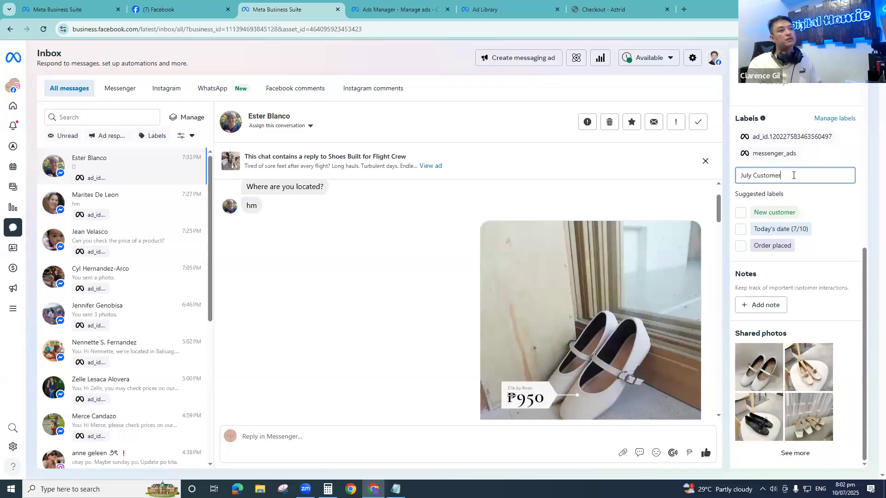
left_click_drag(792, 175, 701, 182)
- Start a customer note for the conversation, and review and accept the Page Contact Terms of Service
left_click(761, 306)
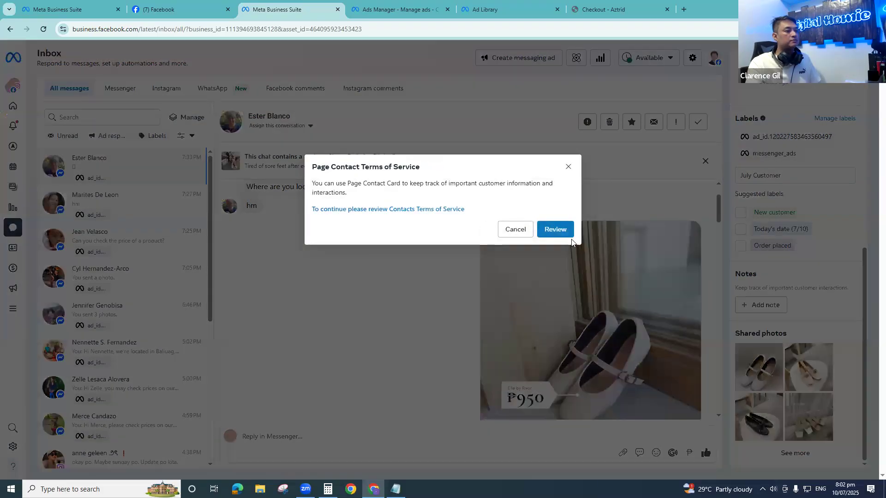
left_click(564, 234)
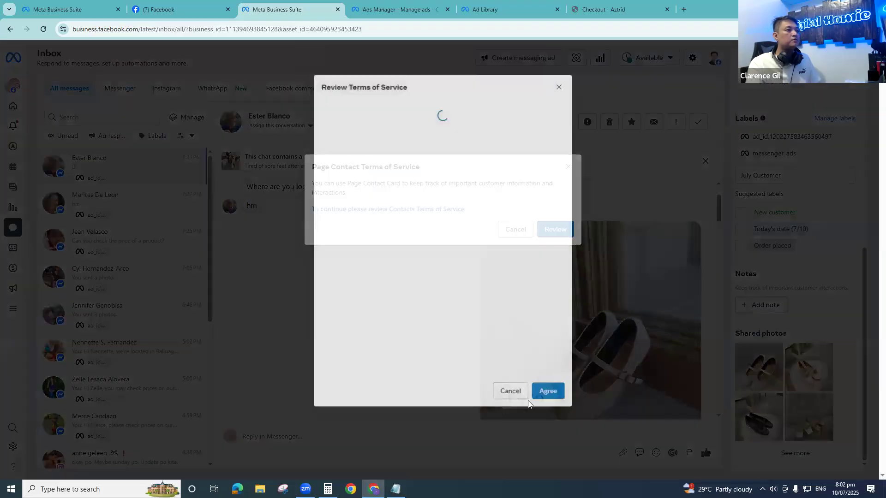
scroll(554, 351, "down", 10)
left_click(548, 392)
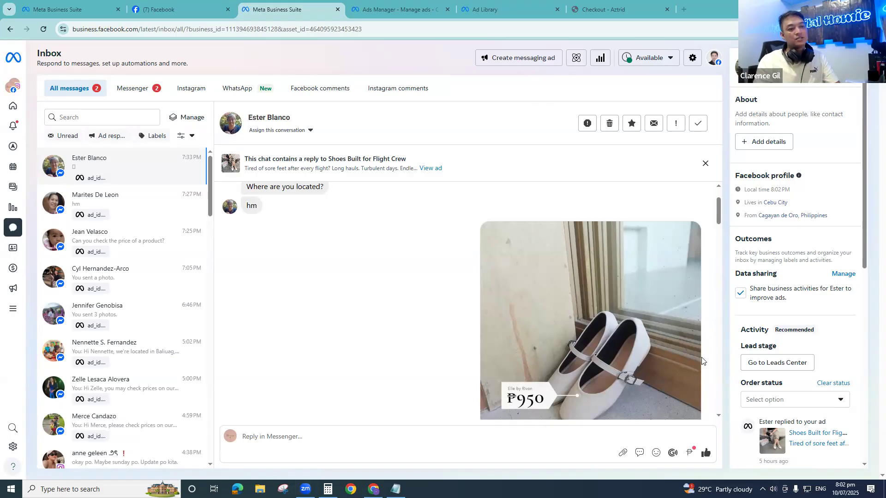
- View the Order status options in the customer's details and check the Purchase ROAS column in Ads Manager
scroll(804, 303, "down", 6)
scroll(808, 320, "up", 3)
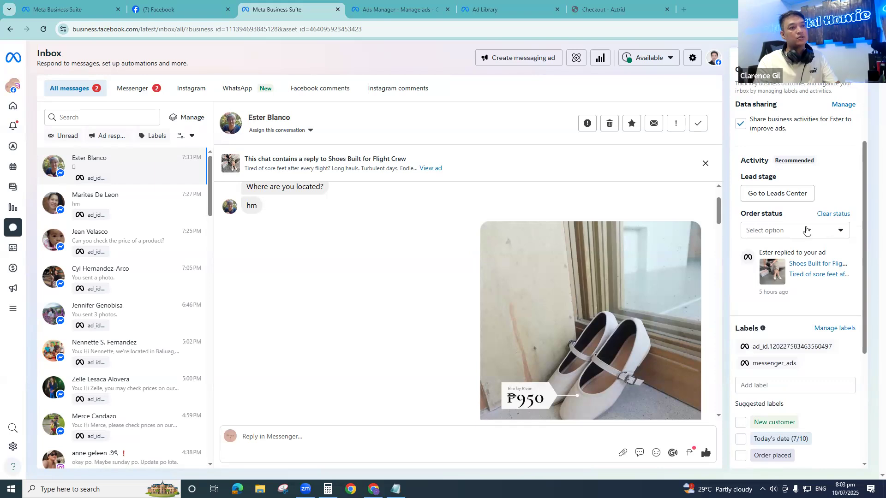
left_click(840, 232)
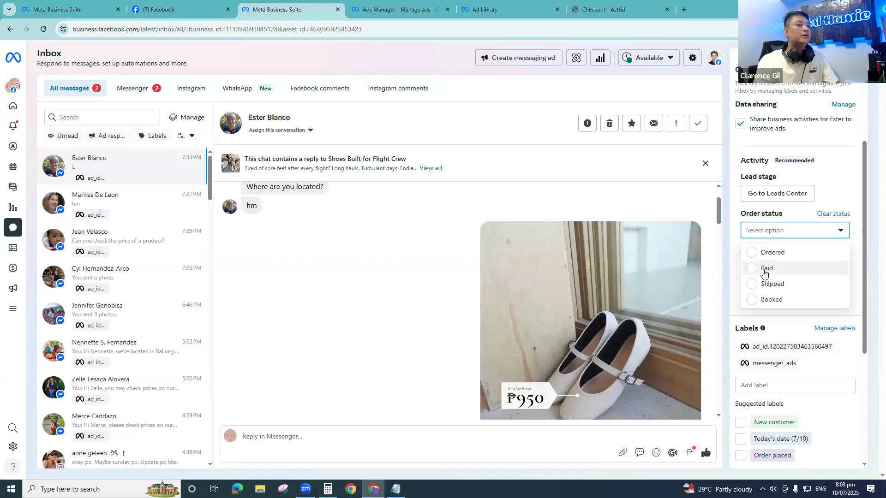
left_click(406, 14)
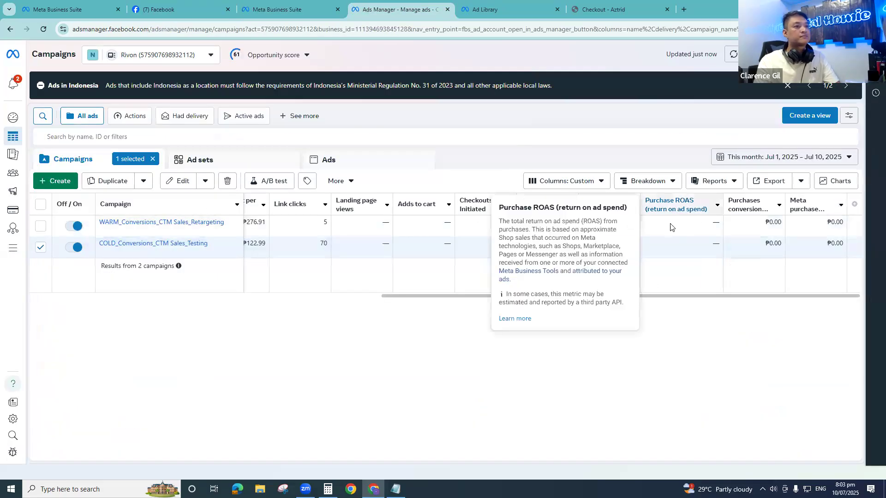